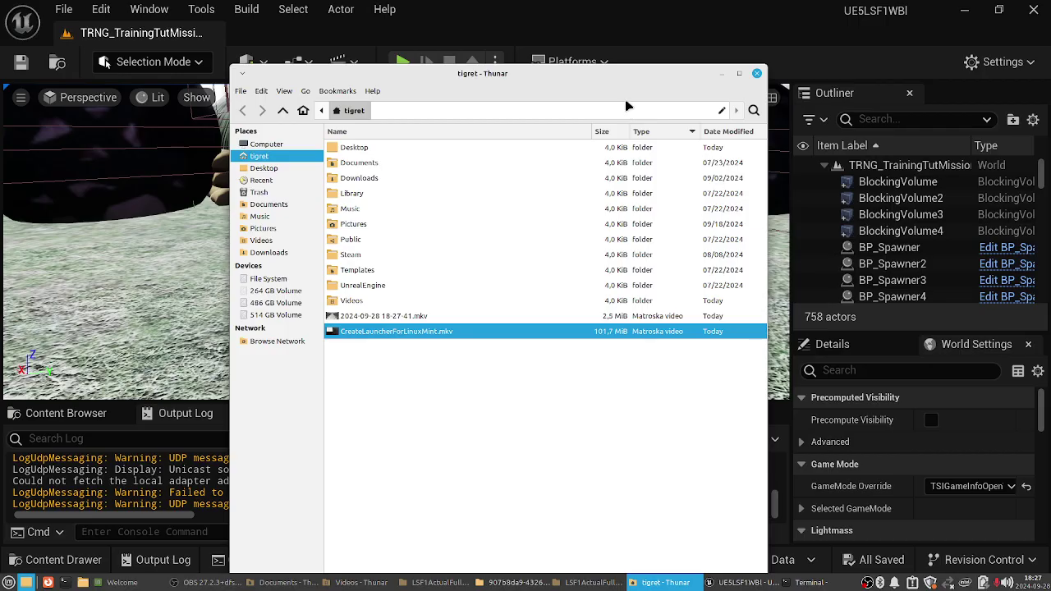
- Minimize the home folder window, close the open UE5LSF1WBl project in Unreal Editor and end its terminal process
mouse_move(626, 73)
mouse_down()
mouse_move(673, 145)
mouse_move(620, 86)
mouse_up()
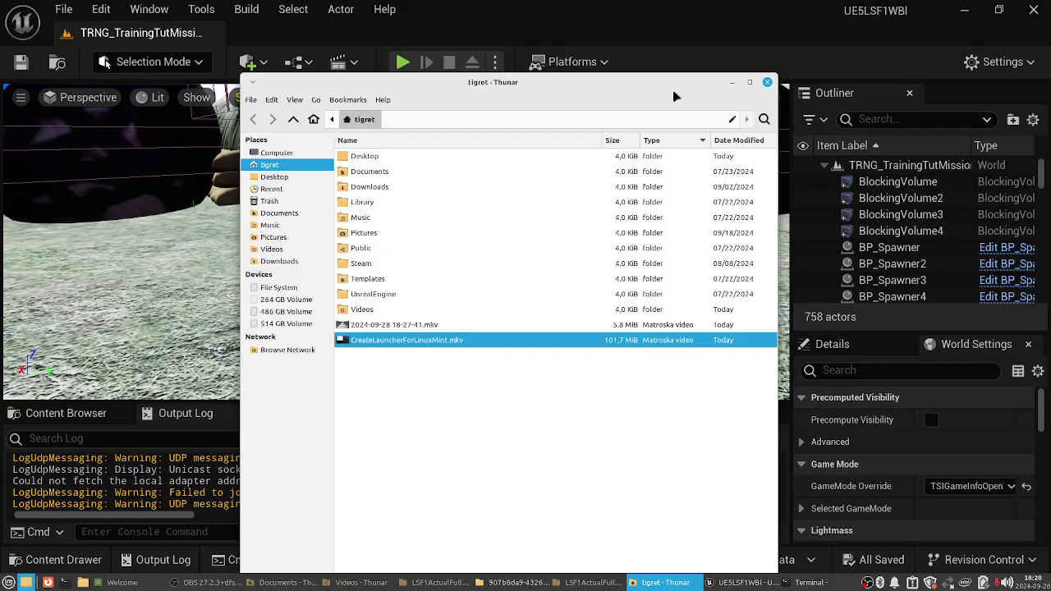
click(732, 82)
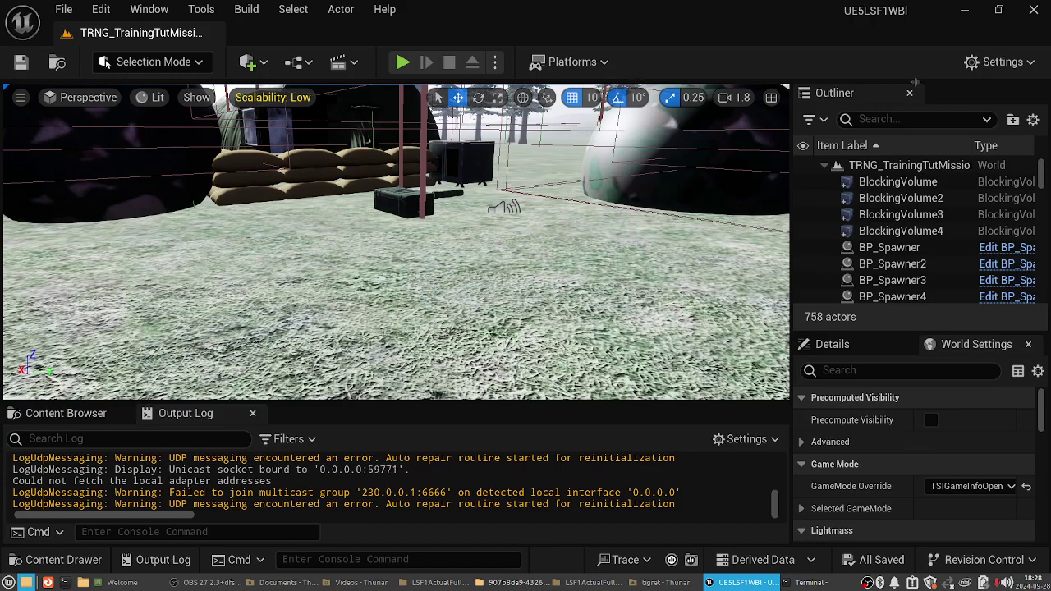
click(1034, 10)
drag(584, 161, 239, 204)
click(512, 210)
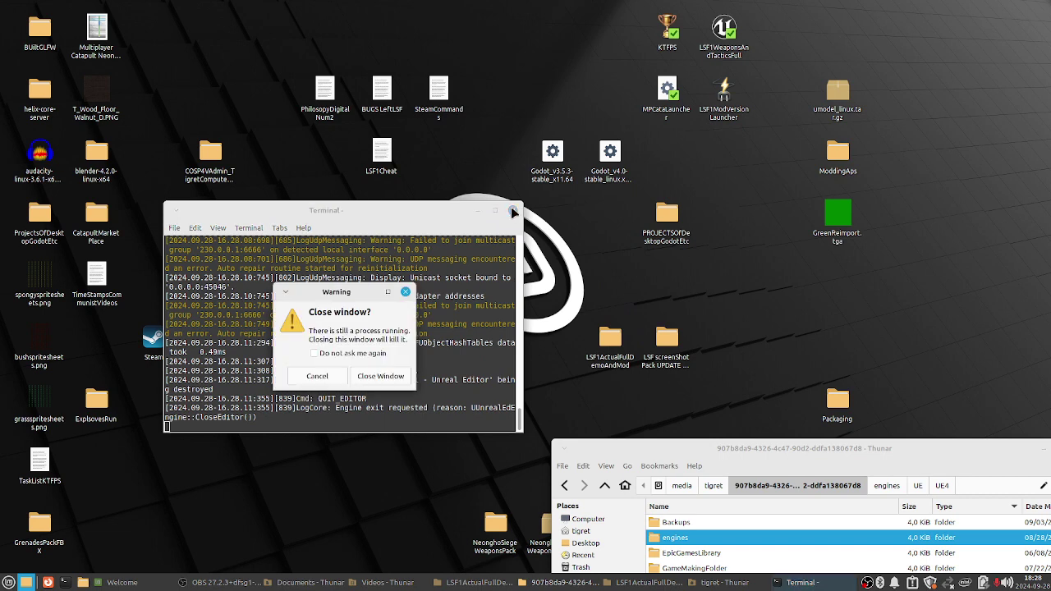
click(373, 377)
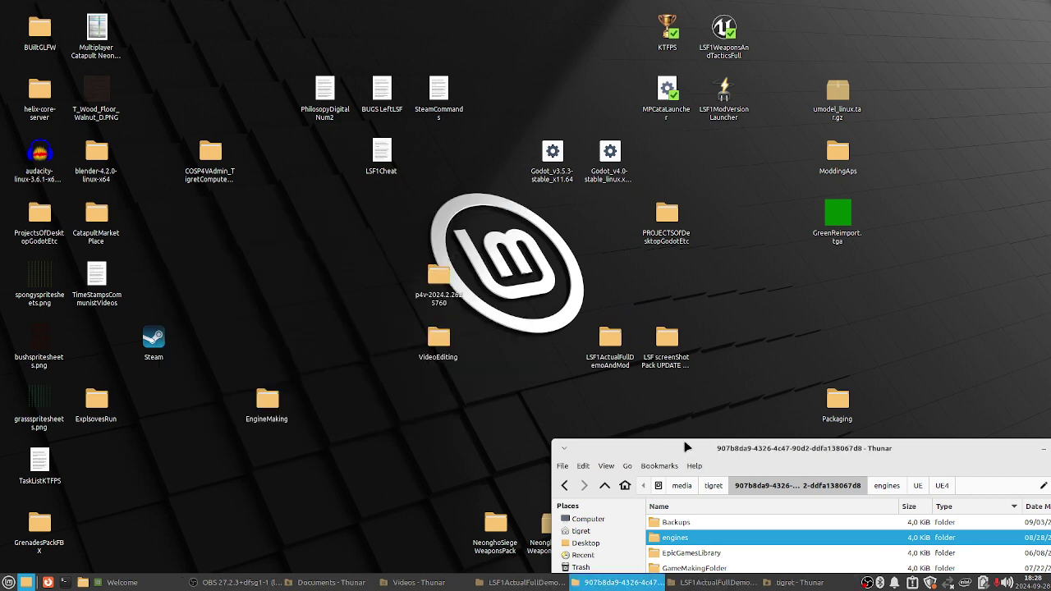
- Close the external volume's folder window and arrange the home folder and LSF1ActualFullDemoAndMod windows across the desktop
drag(684, 447, 257, 227)
click(650, 230)
click(762, 584)
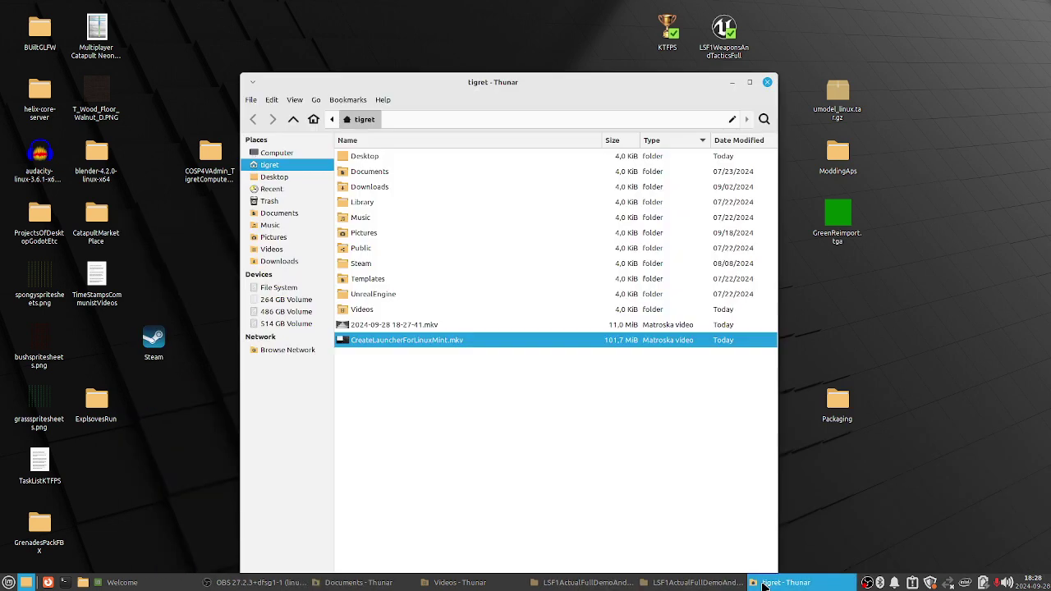
drag(700, 82, 633, 38)
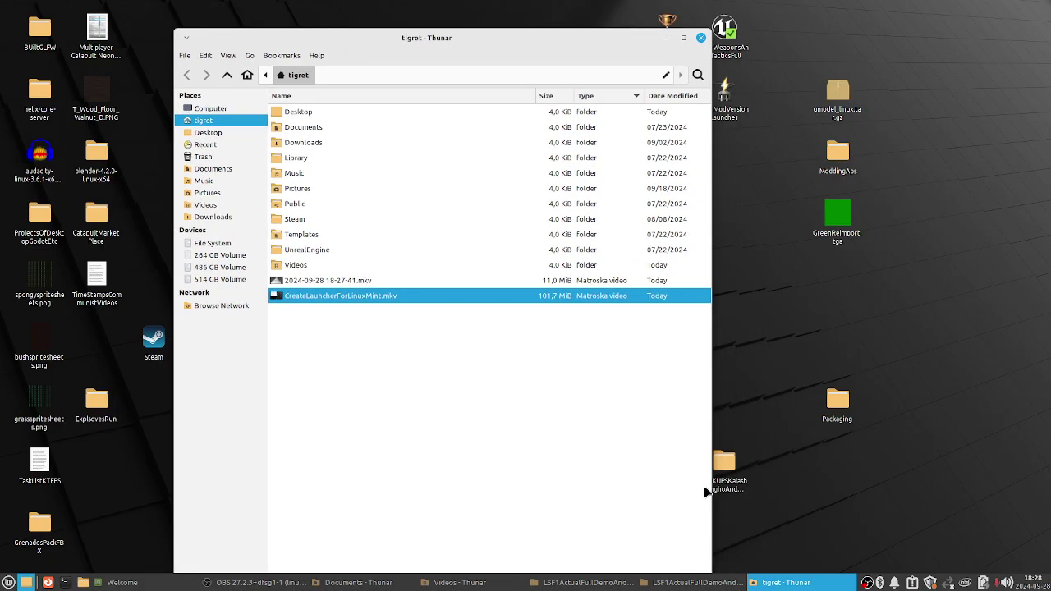
click(696, 582)
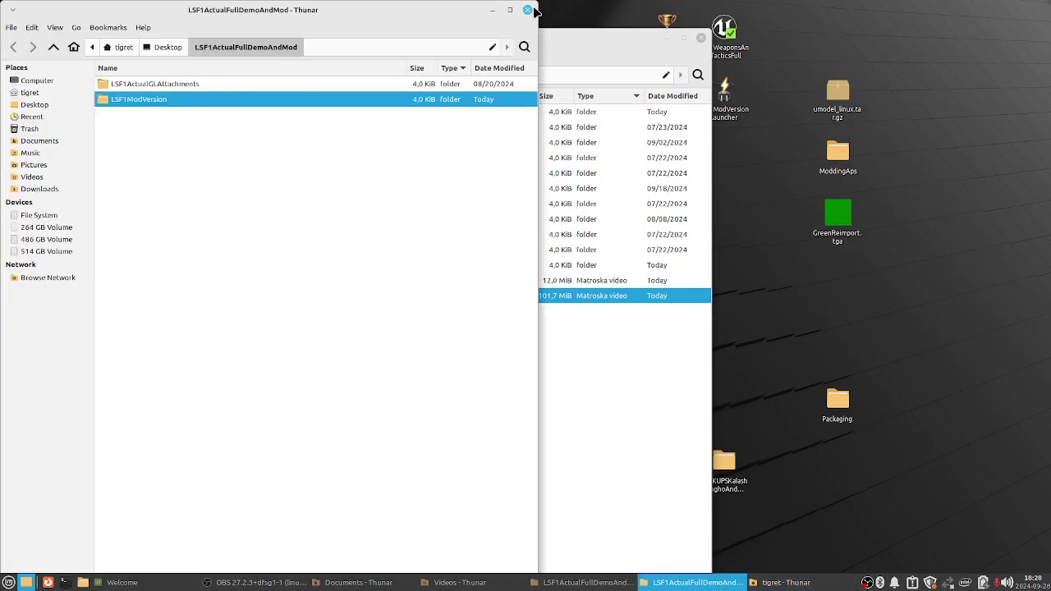
drag(392, 18, 862, 71)
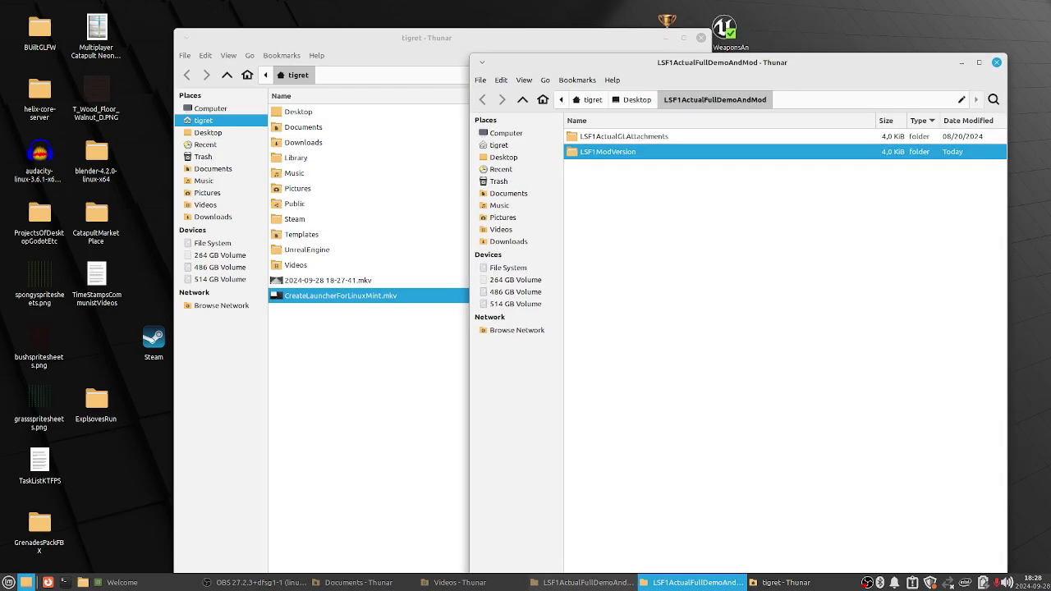
- Close the duplicate LSF1ActualFullDemoAndMod, Videos and Documents folder windows
click(616, 582)
click(722, 267)
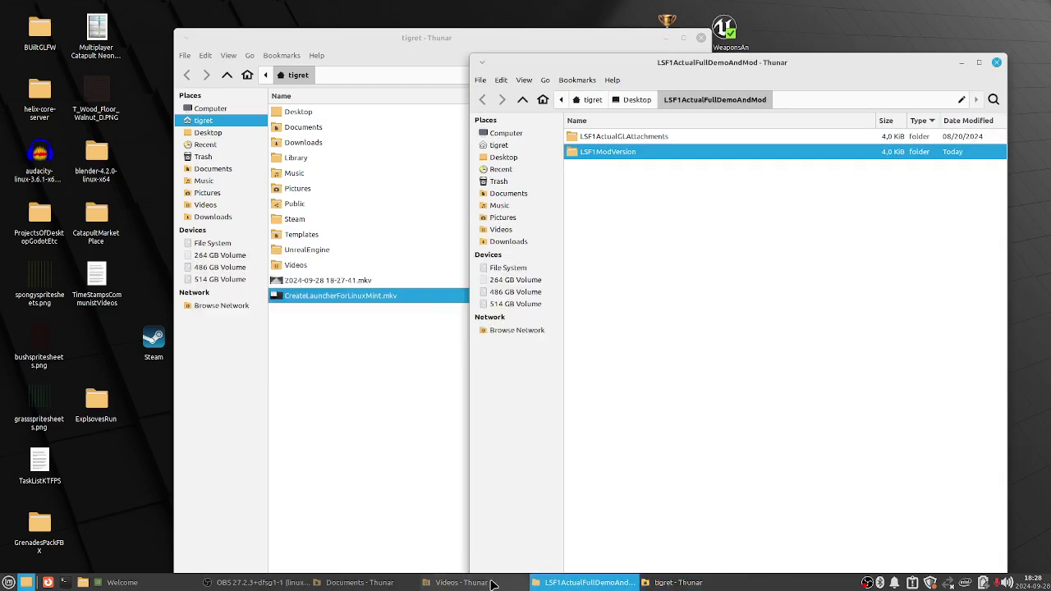
click(491, 584)
click(768, 118)
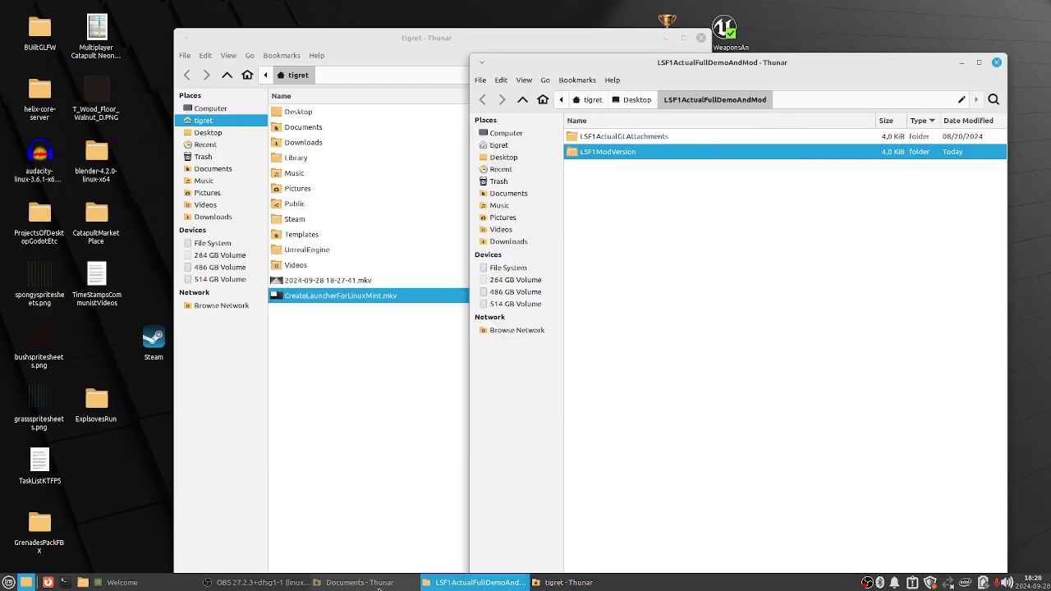
click(362, 583)
click(680, 267)
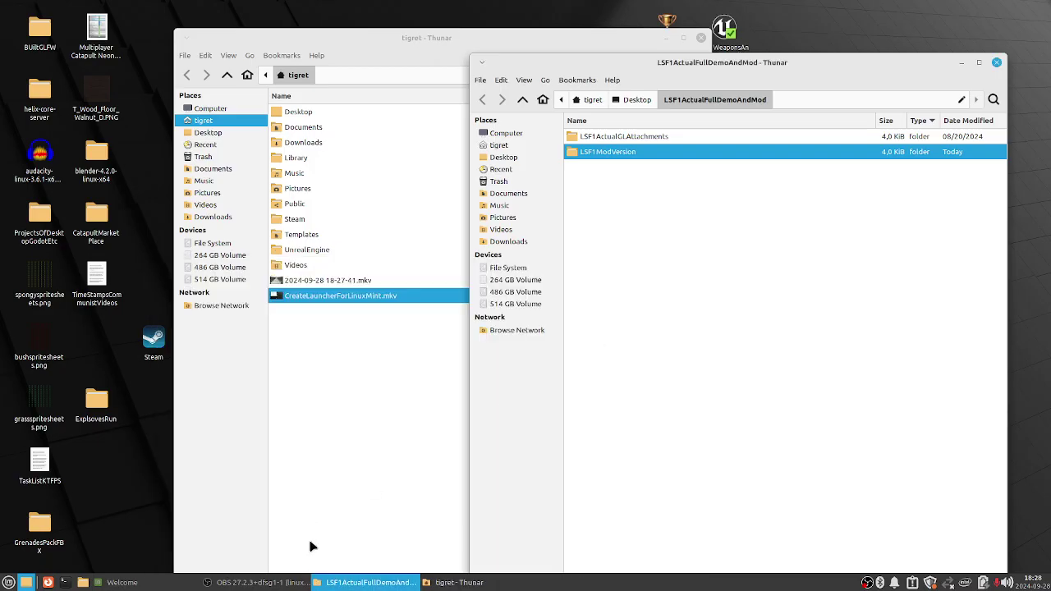
- Open the LSF1ModVersion folder inside LSF1ActualFullDemoAndMod and select the UE5LSF1WBl.uproject file
click(274, 583)
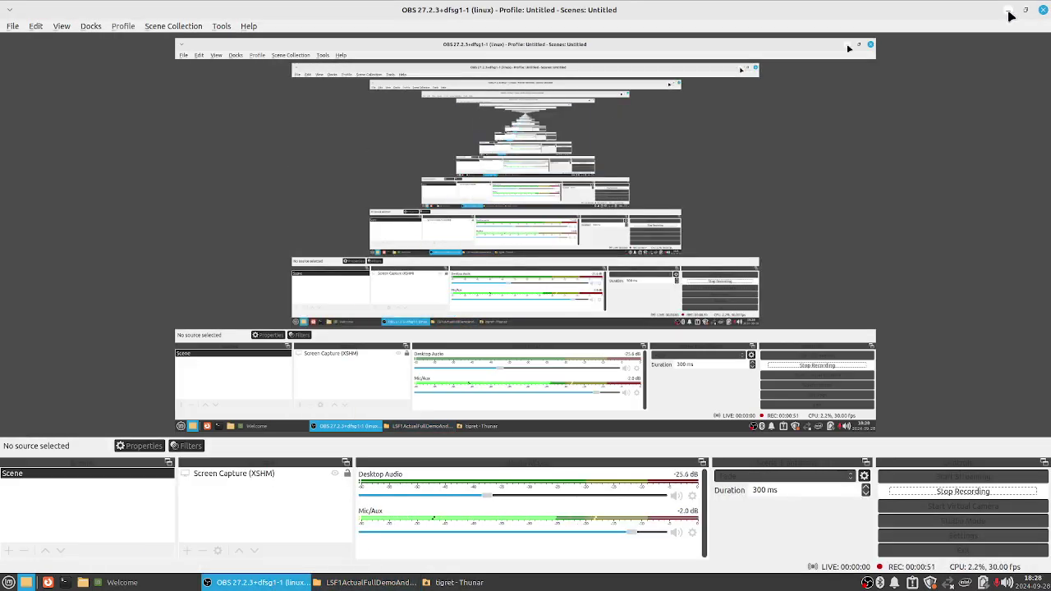
click(271, 583)
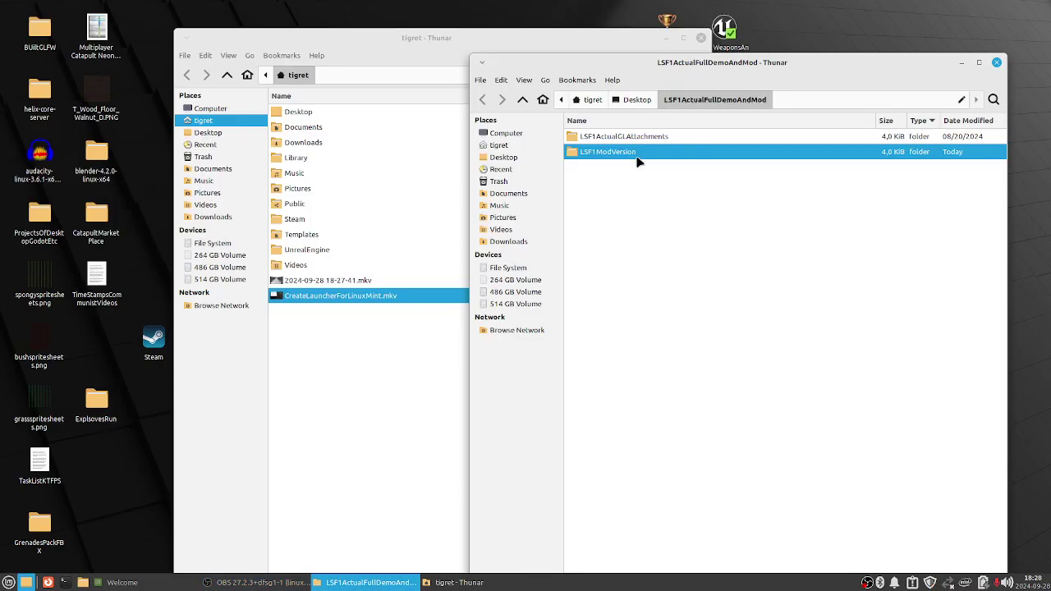
click(662, 138)
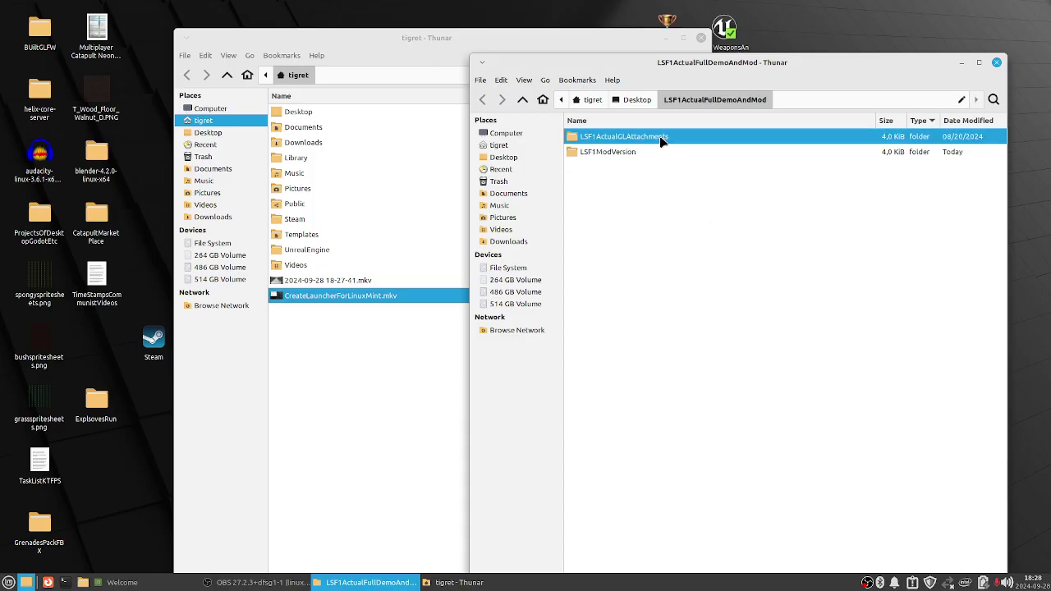
click(609, 158)
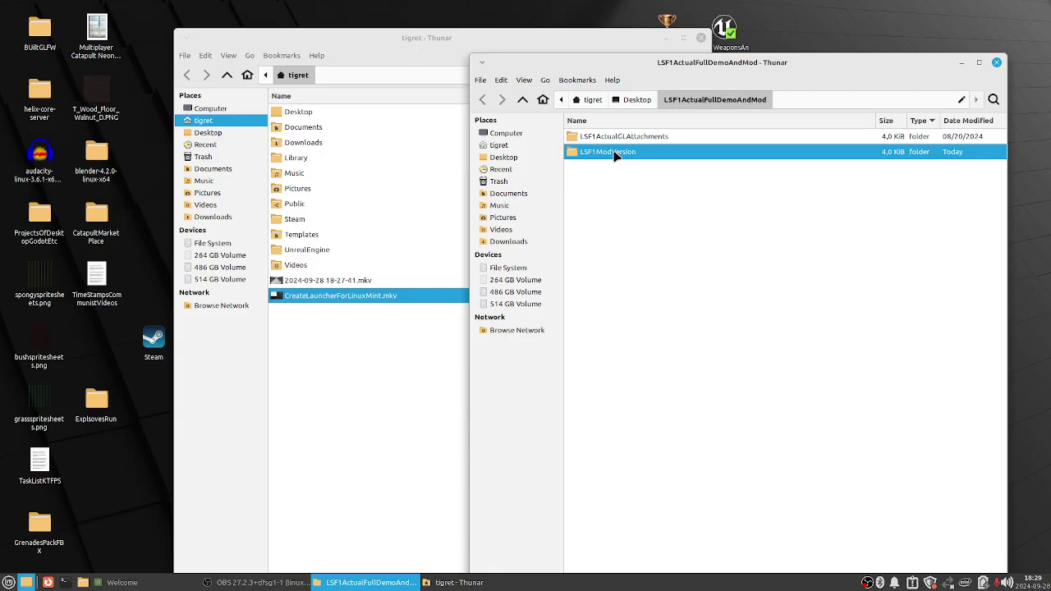
drag(696, 58, 610, 120)
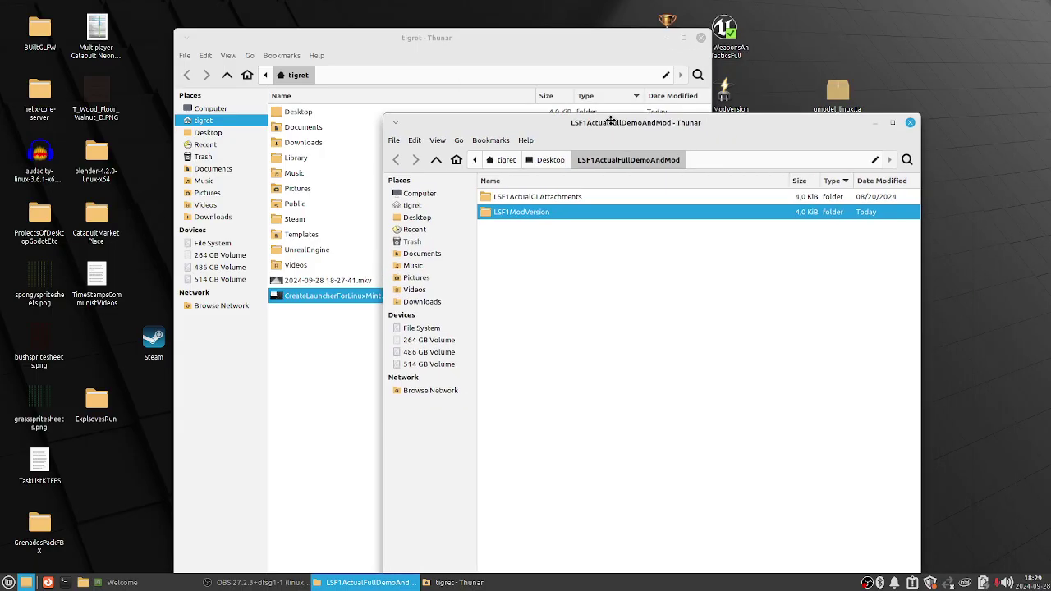
double_click(509, 214)
click(525, 291)
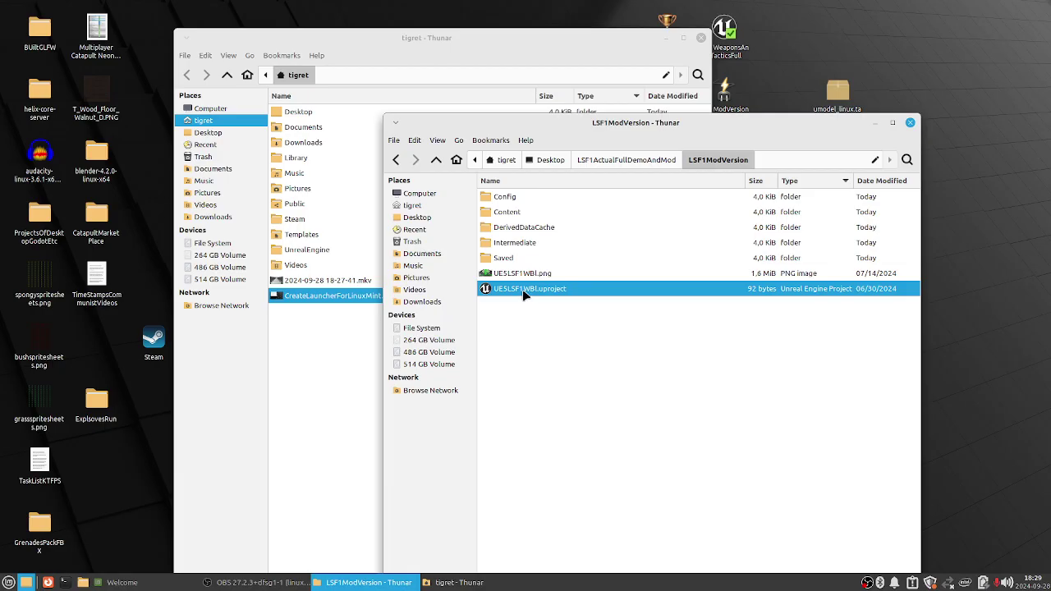
- Start the mod project with the LSF1ModVersion launcher on the desktop, moving the folder and terminal windows out of the way
drag(775, 125, 657, 157)
double_click(729, 94)
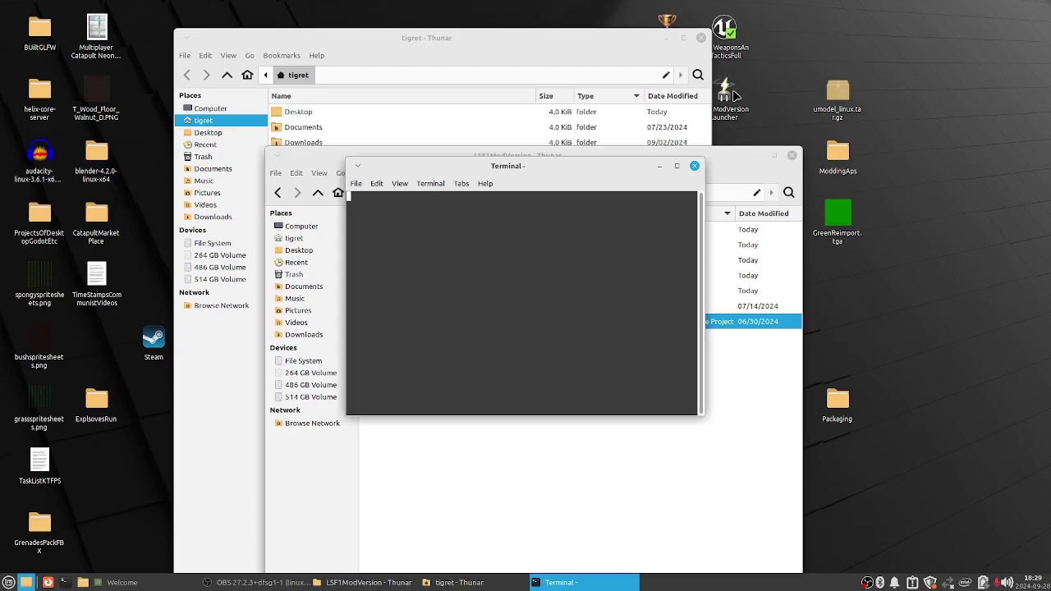
drag(517, 165, 550, 201)
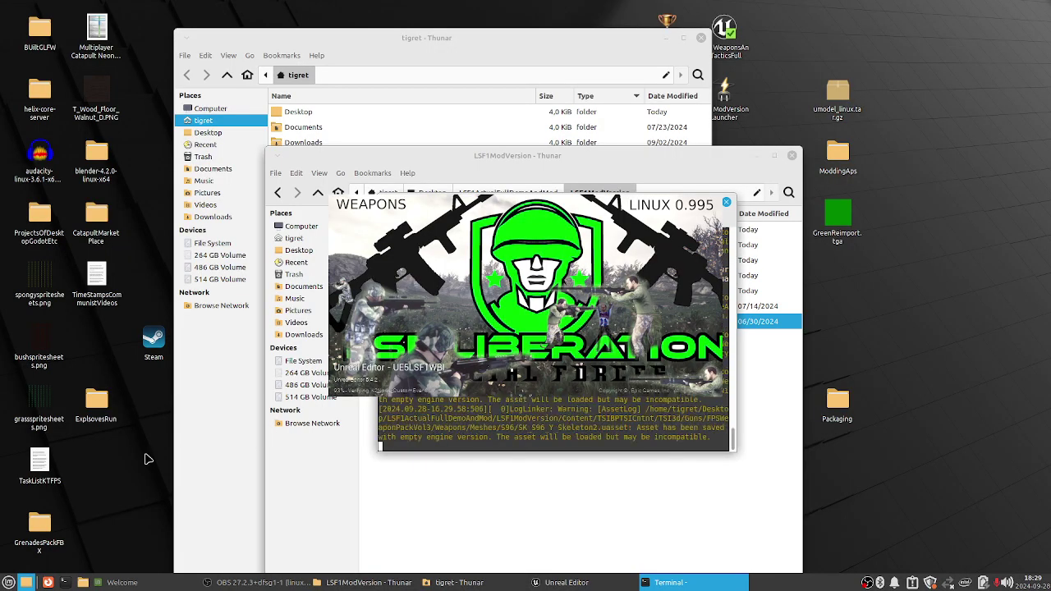
- Search the applications for gimp, launch GNU Image Manipulation Program and move its window down out of the way
click(83, 474)
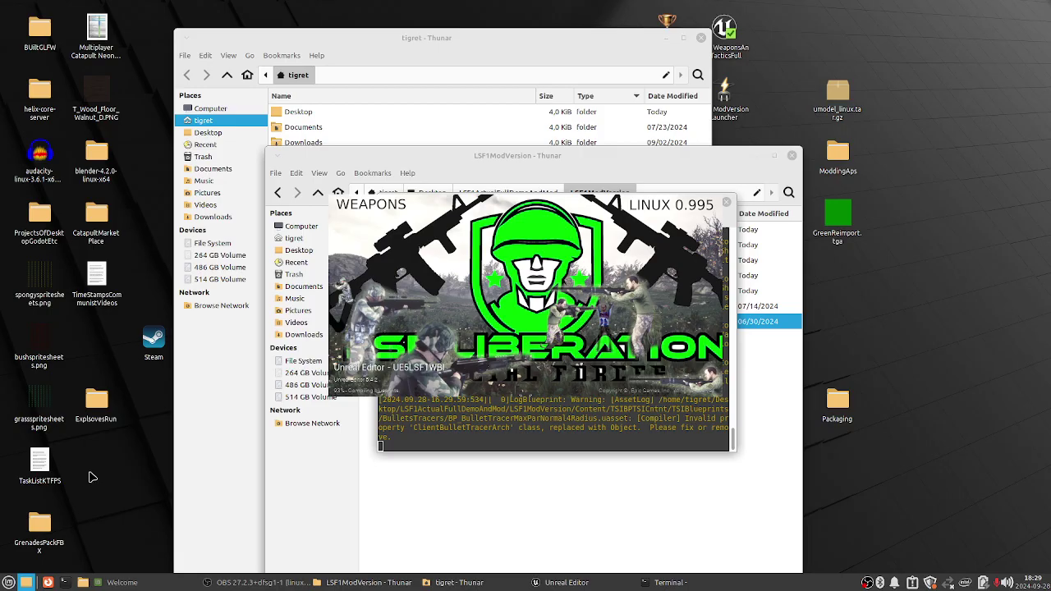
key(super)
text(gi)
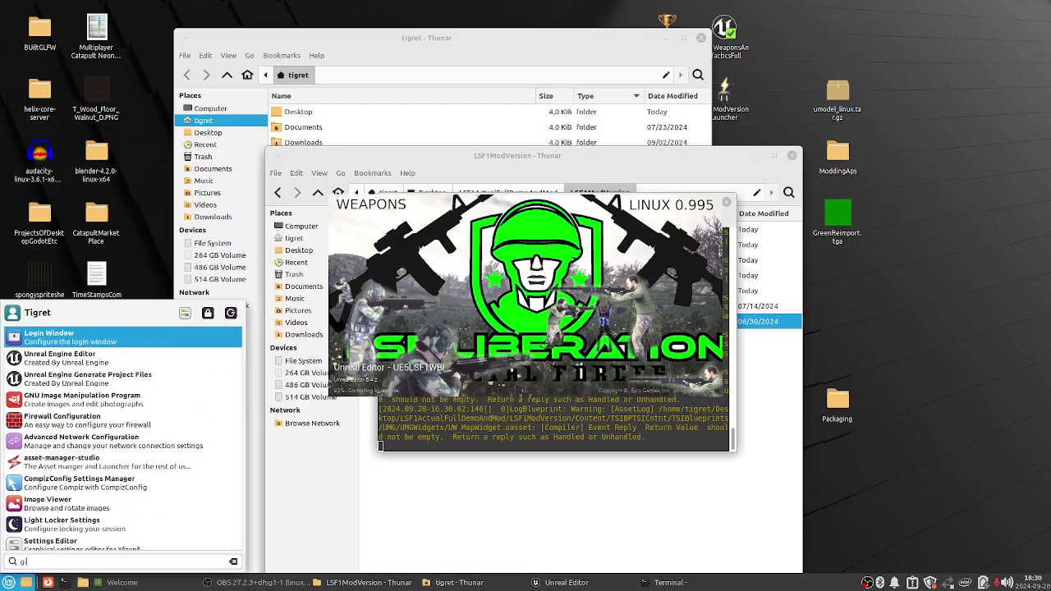
text(mp)
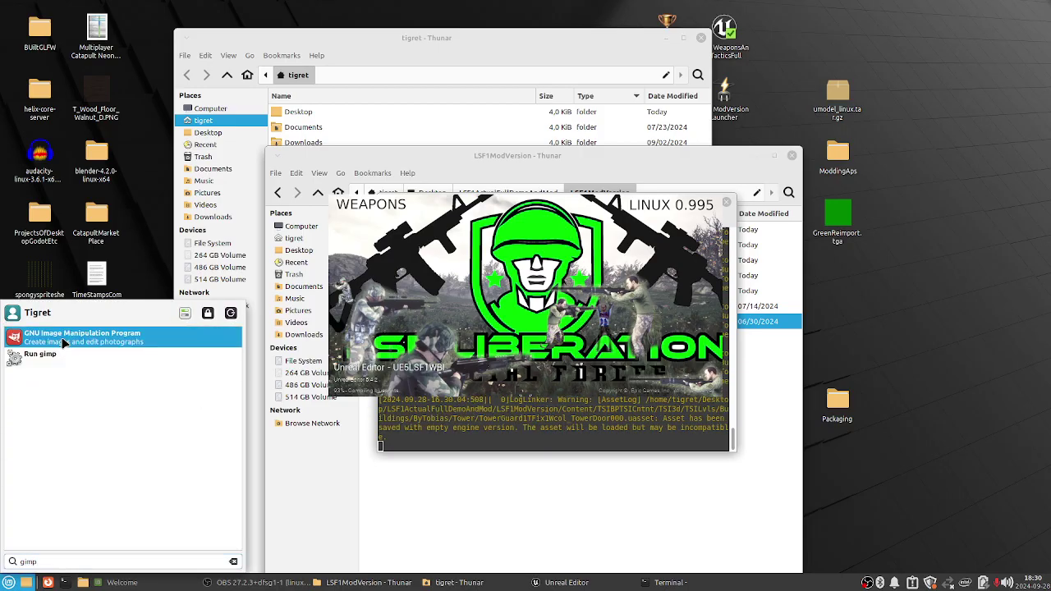
click(65, 339)
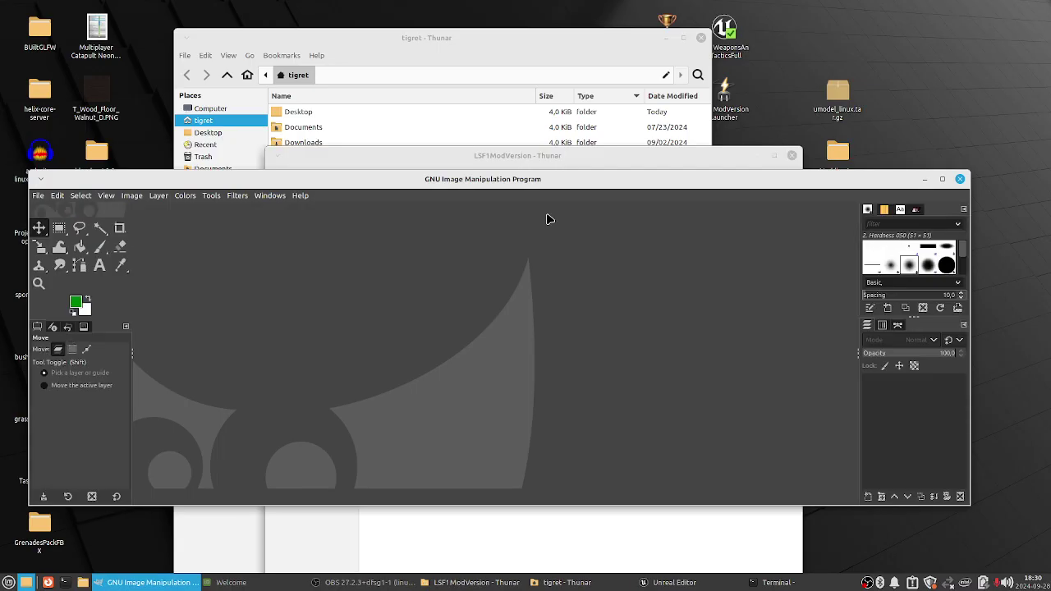
drag(547, 181, 586, 556)
- Switch to Unreal Editor, close the Message Log and show the expanded TSIBPTSICntnt folder among the project's content
click(694, 582)
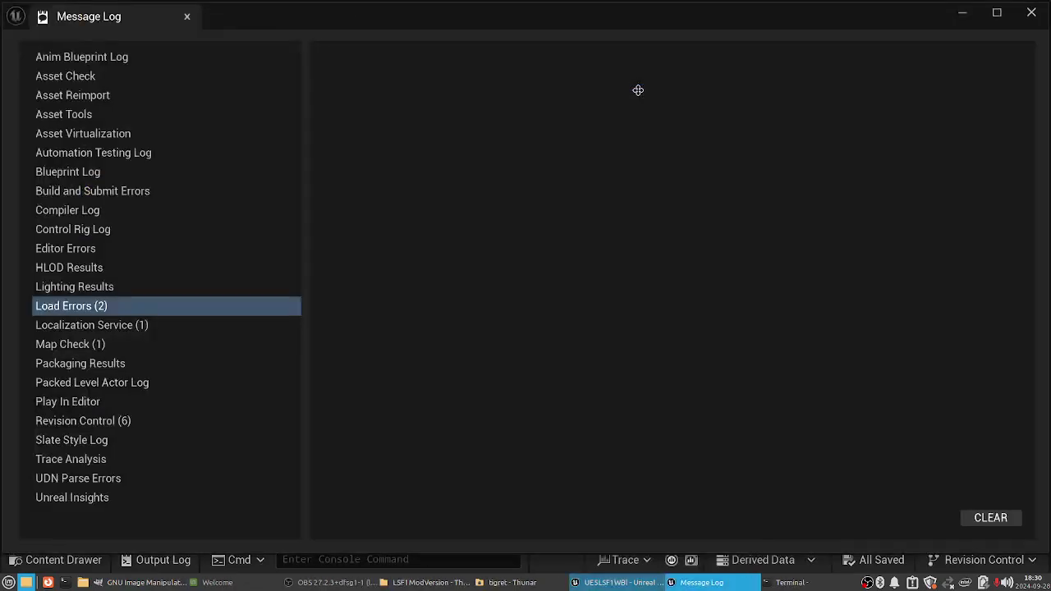
click(1032, 13)
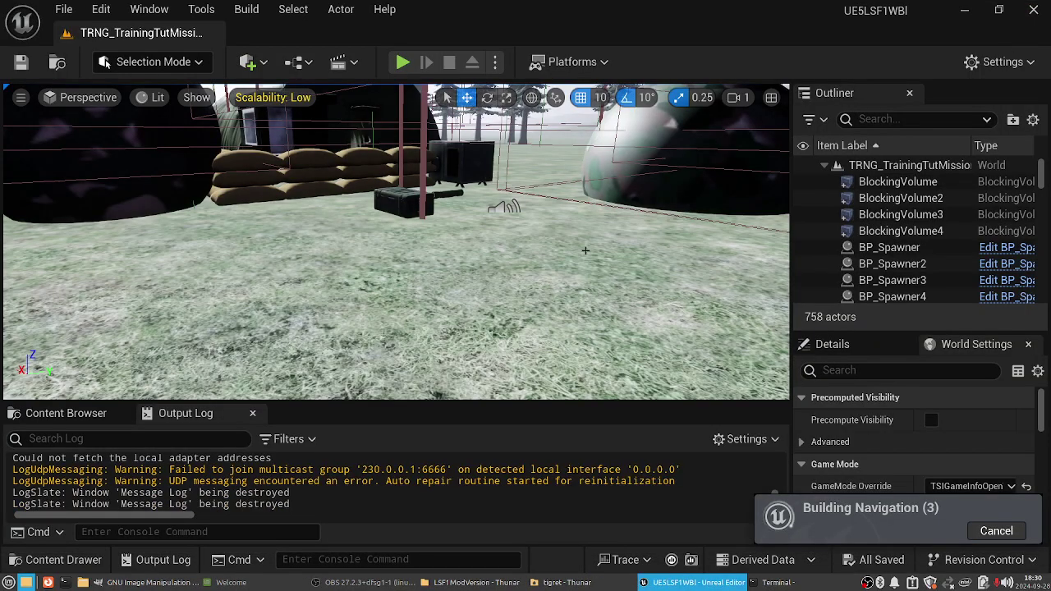
click(63, 559)
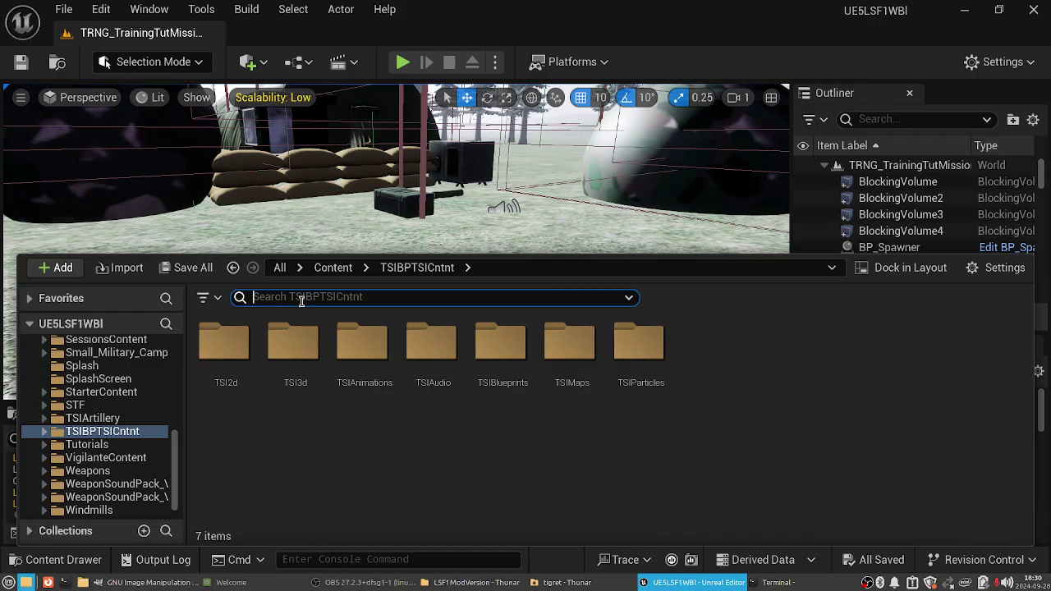
click(46, 431)
scroll(74, 435, down, 2)
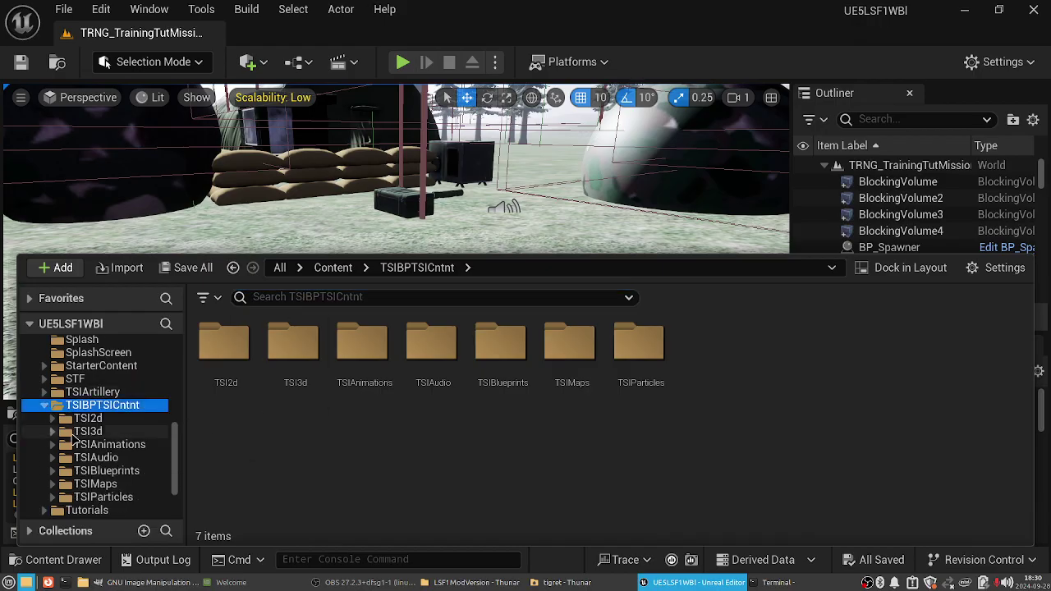
scroll(72, 439, down, 1)
click(82, 392)
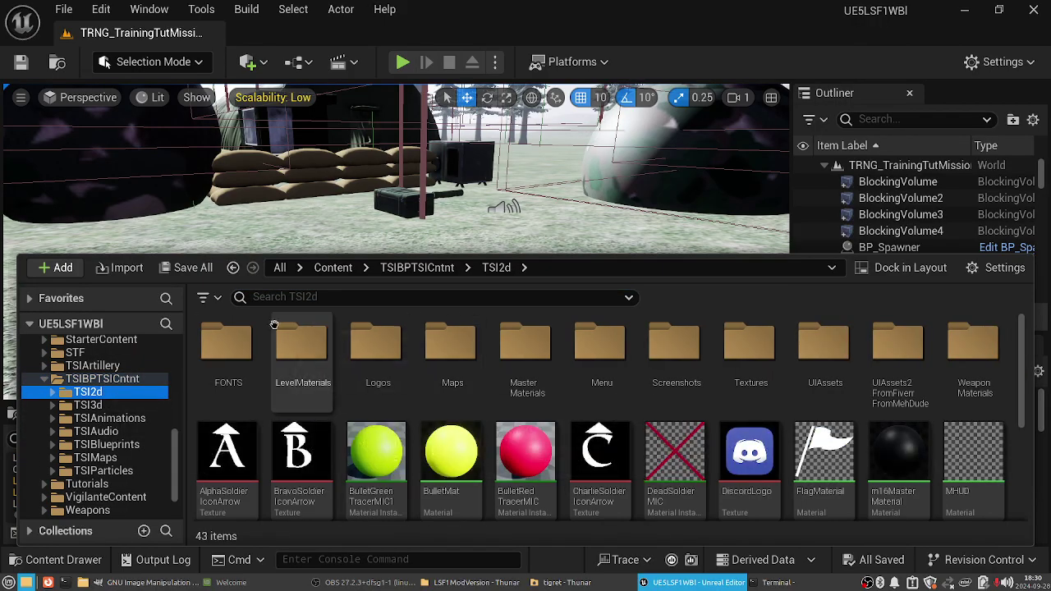
click(102, 379)
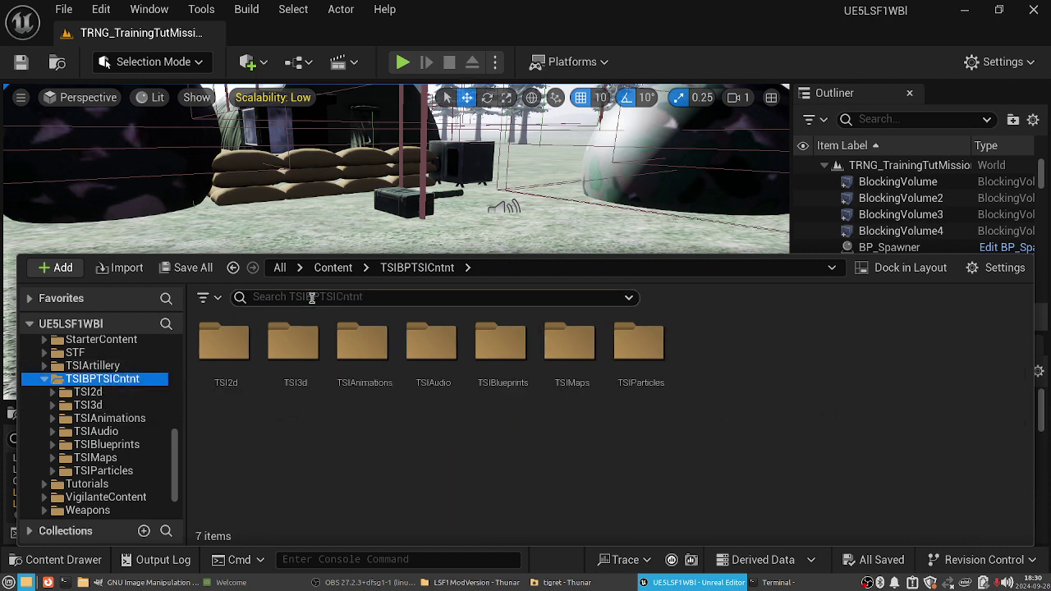
- Search the TSIBPTSICntnt folder for CharHigh and open the TSICharHighQLGreenBeret blueprint
click(312, 297)
text(Char)
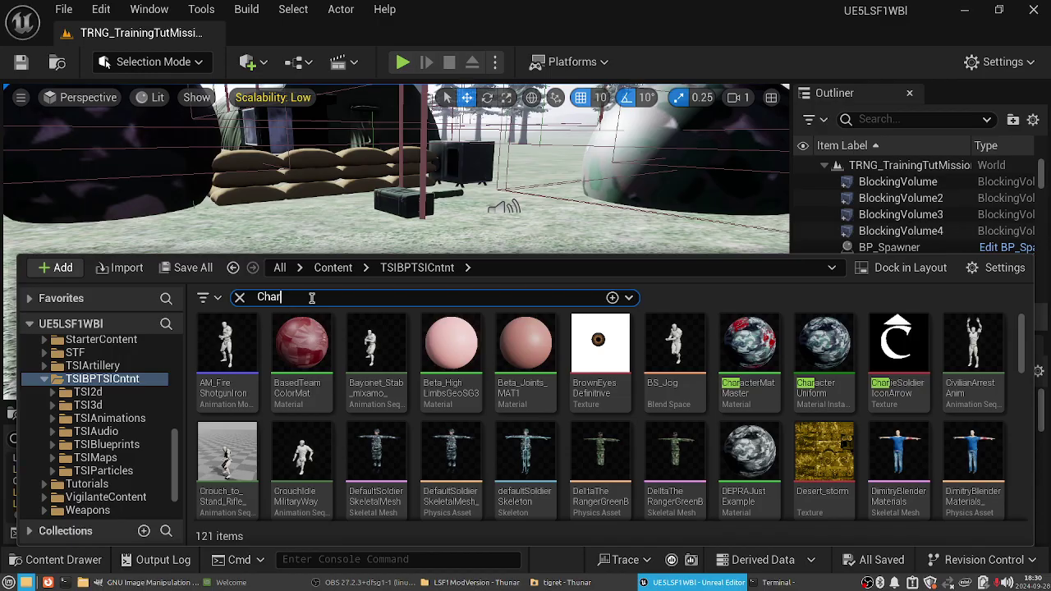
text(High)
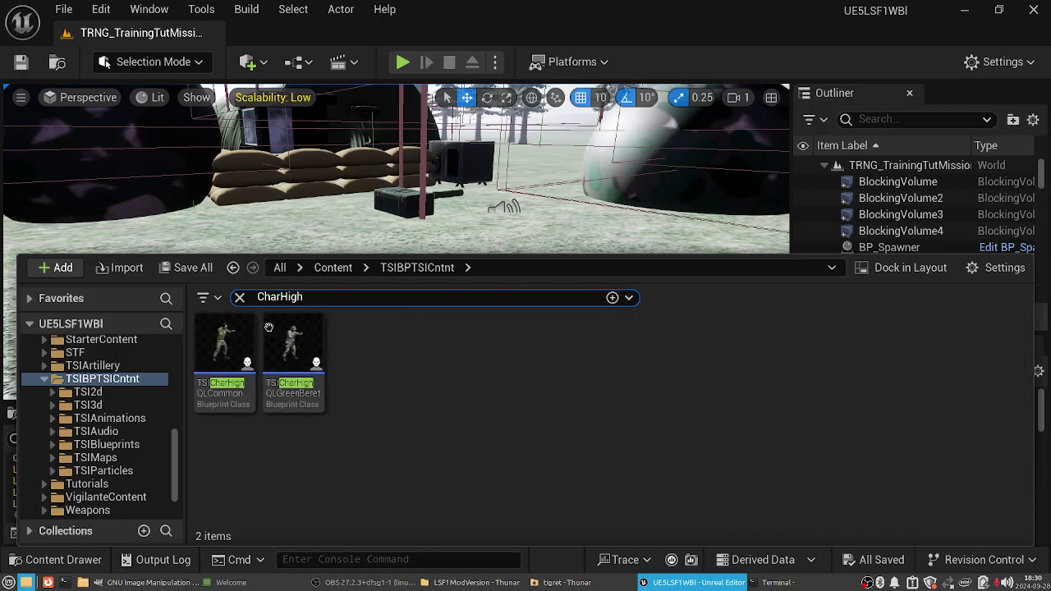
double_click(298, 351)
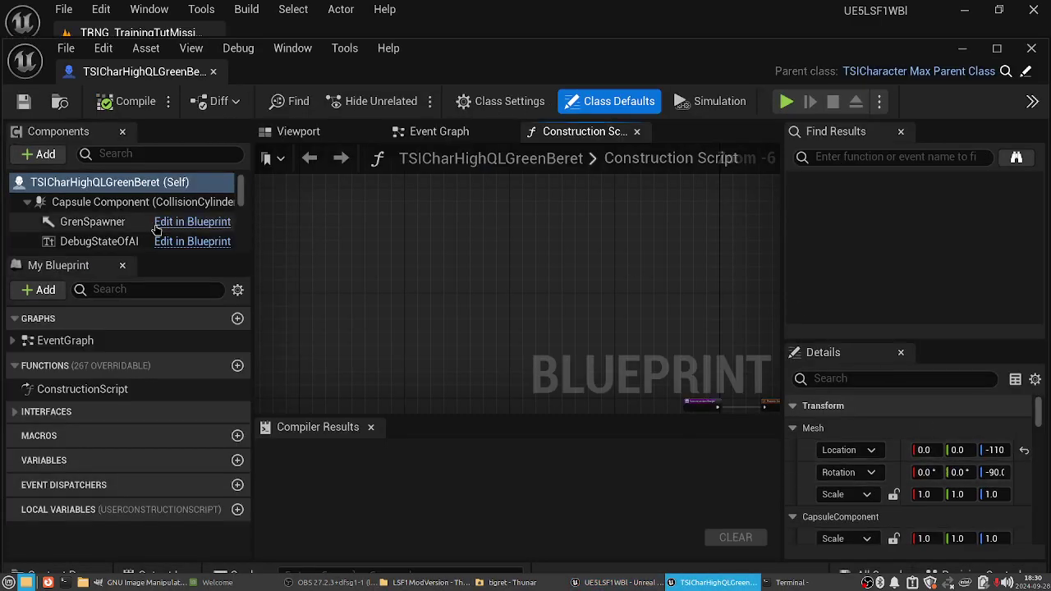
- Filter the blueprint's components by vest and select the Vest component with the character shown in 3D
mouse_move(241, 194)
mouse_down()
mouse_move(242, 236)
mouse_move(241, 210)
mouse_up()
click(161, 156)
text(vest)
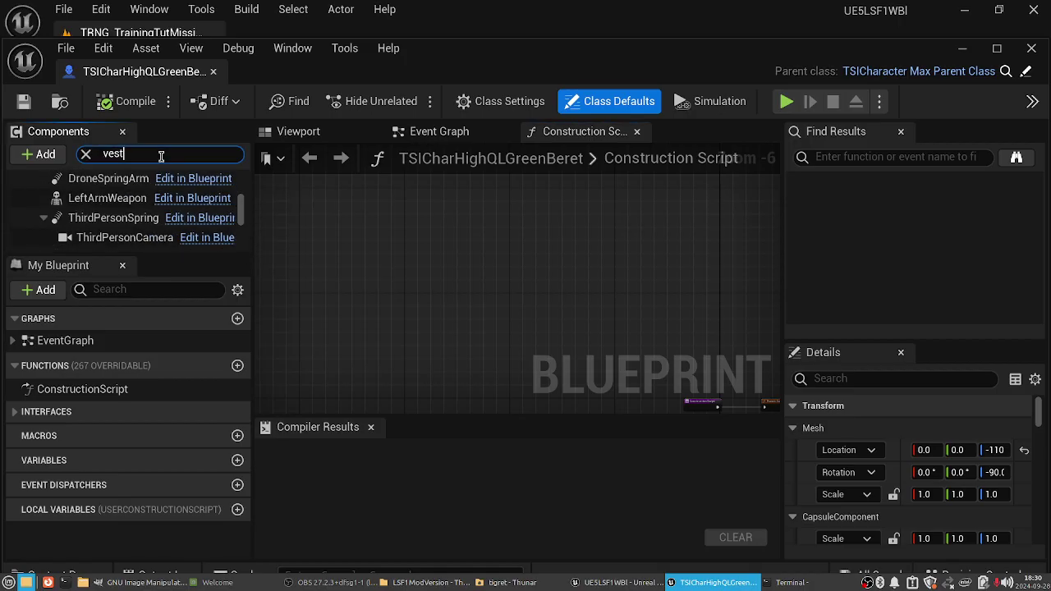
scroll(124, 211, up, 2)
scroll(129, 220, down, 2)
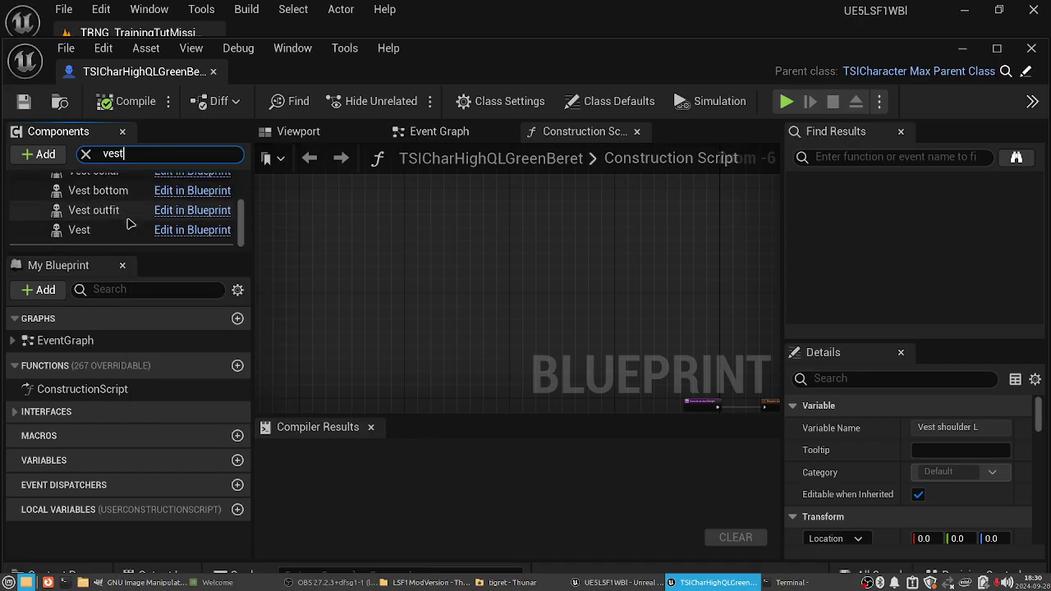
click(111, 229)
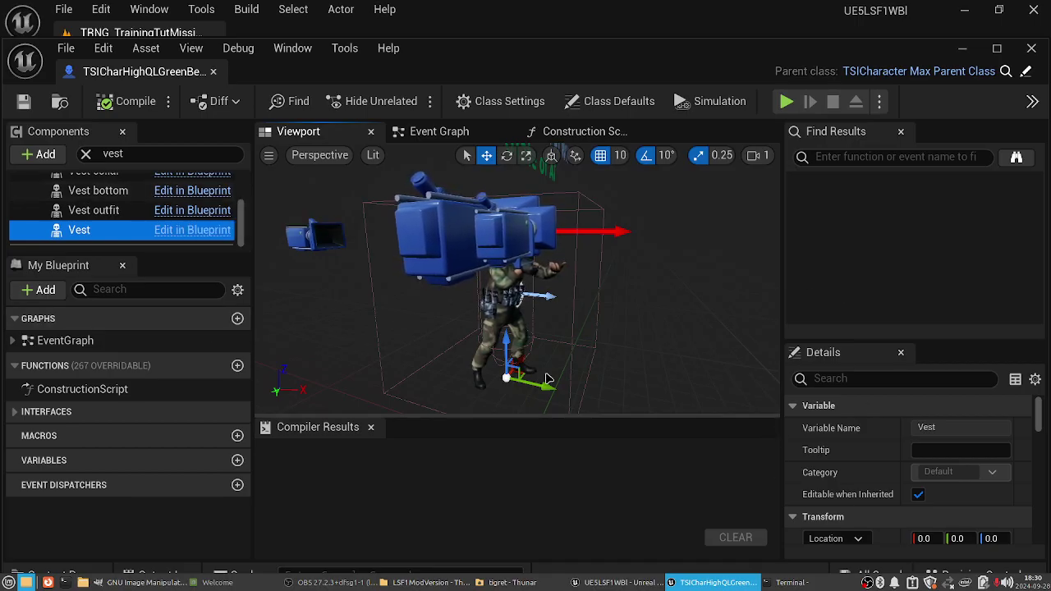
- Widen the details area and filter the Vest component's properties by "mat" to check for assigned materials
click(93, 210)
drag(93, 210, 92, 232)
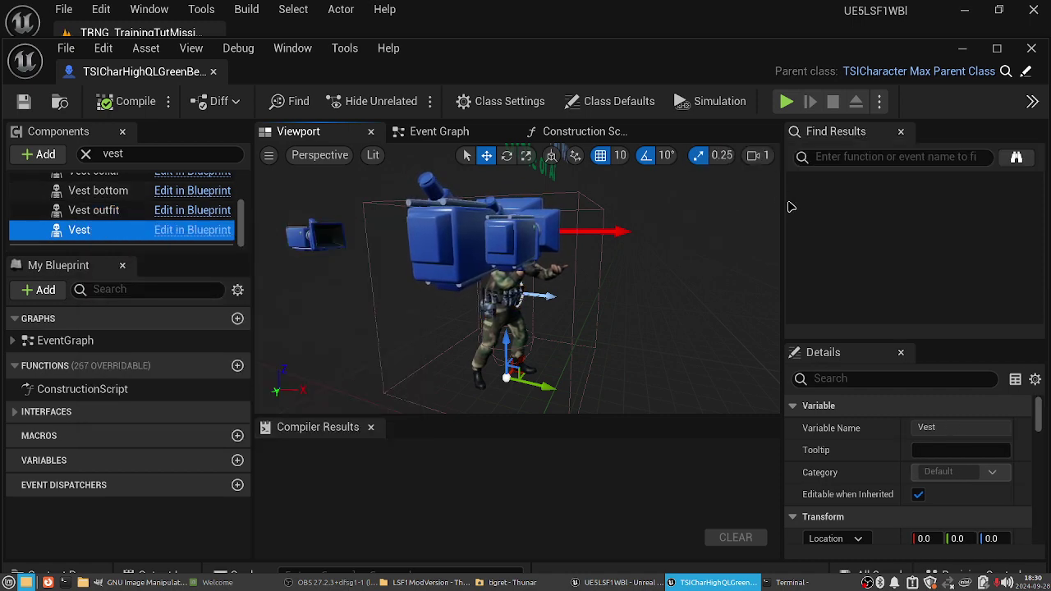
drag(784, 206, 600, 207)
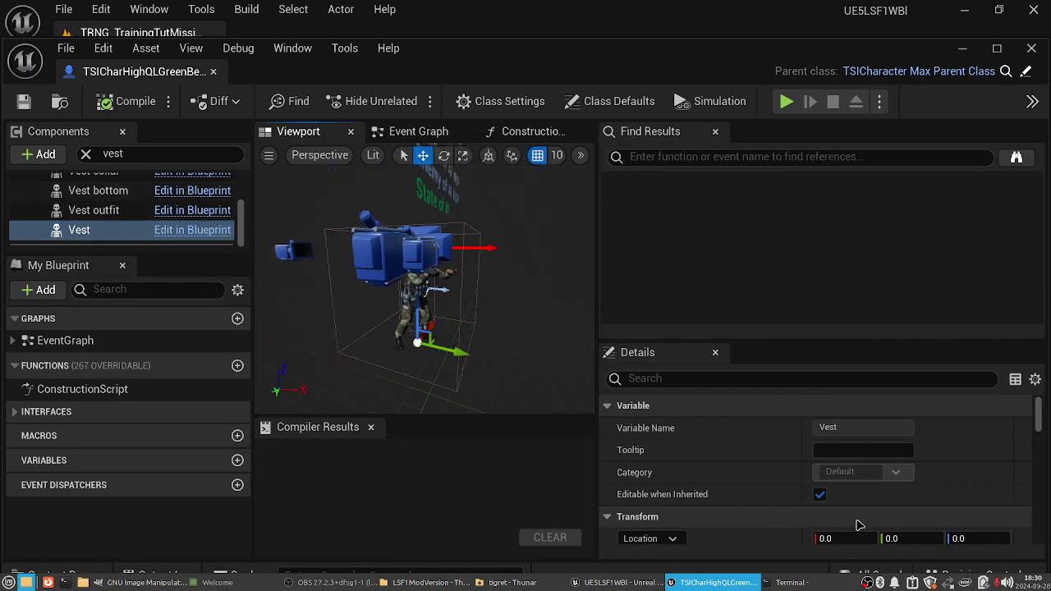
scroll(903, 484, down, 5)
drag(1037, 423, 1039, 463)
click(697, 378)
text(mat)
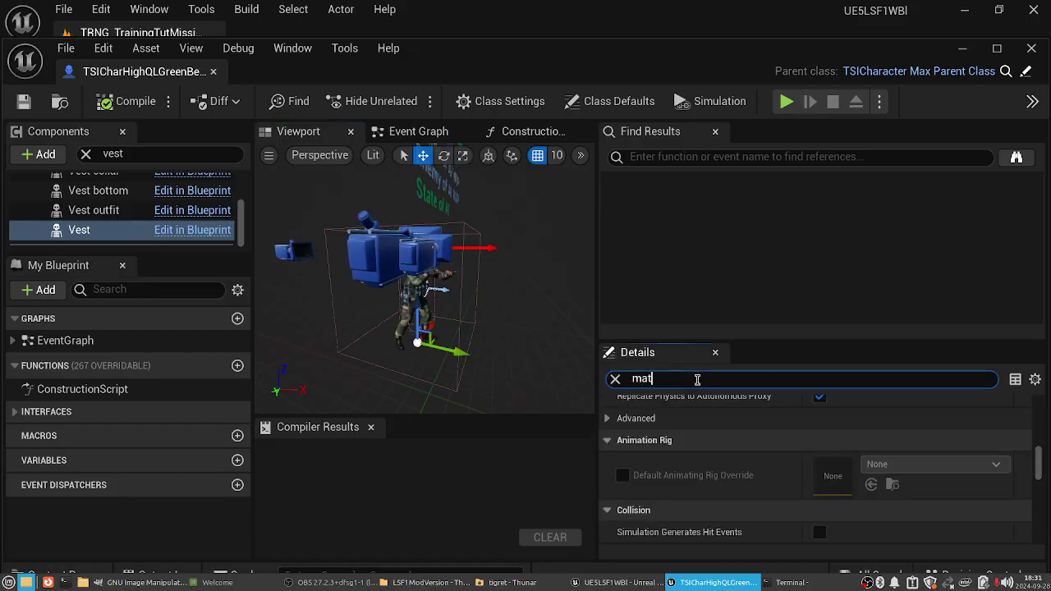
scroll(845, 485, up, 1)
scroll(862, 493, up, 5)
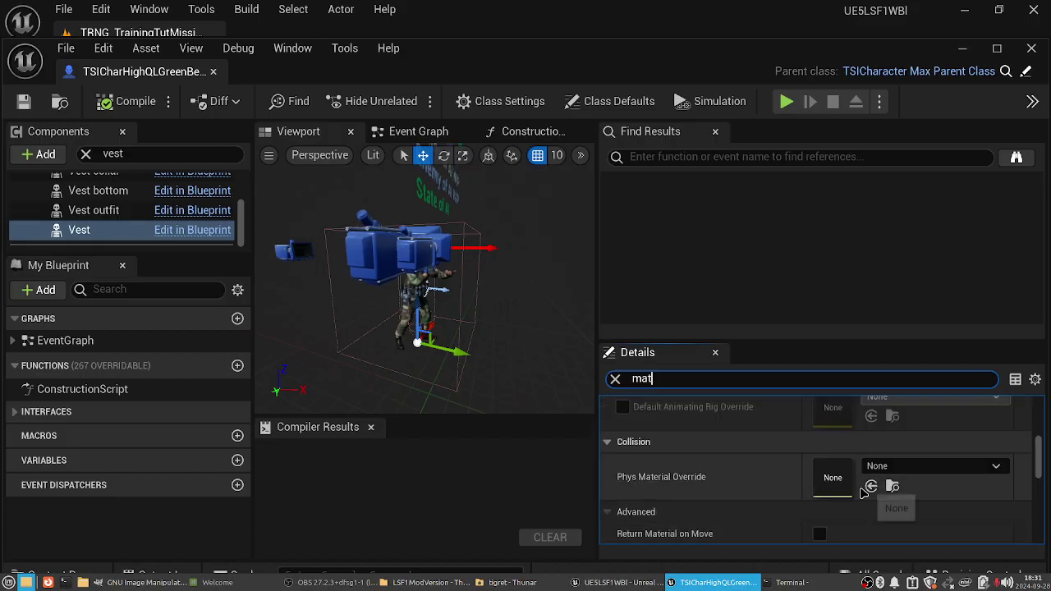
scroll(862, 493, down, 4)
scroll(862, 493, down, 3)
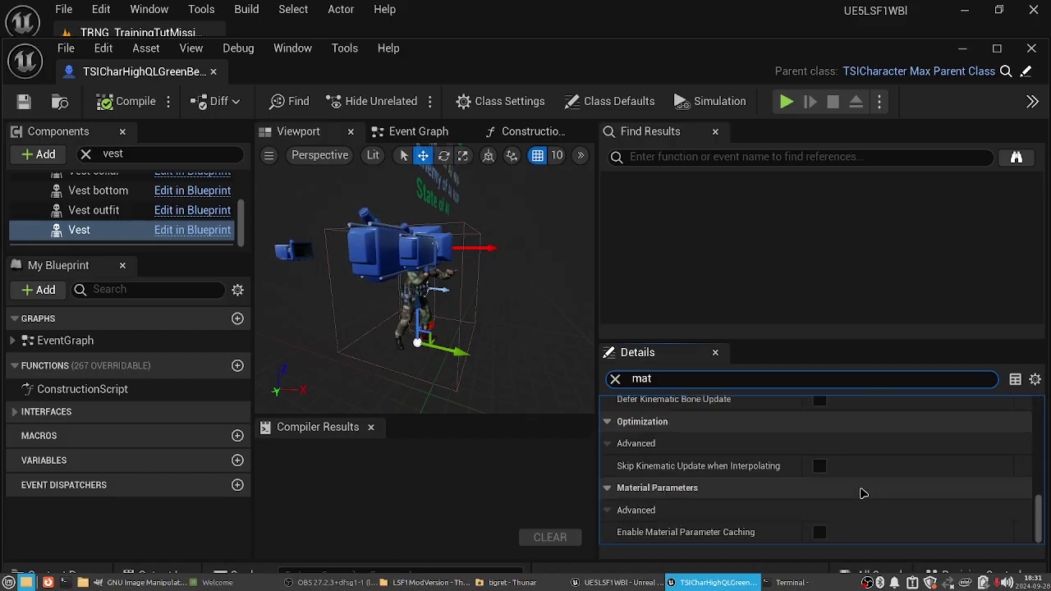
scroll(862, 492, up, 3)
- Examine the material elements assigned to the Vest outfit component, comparing them with the Vest component
click(93, 210)
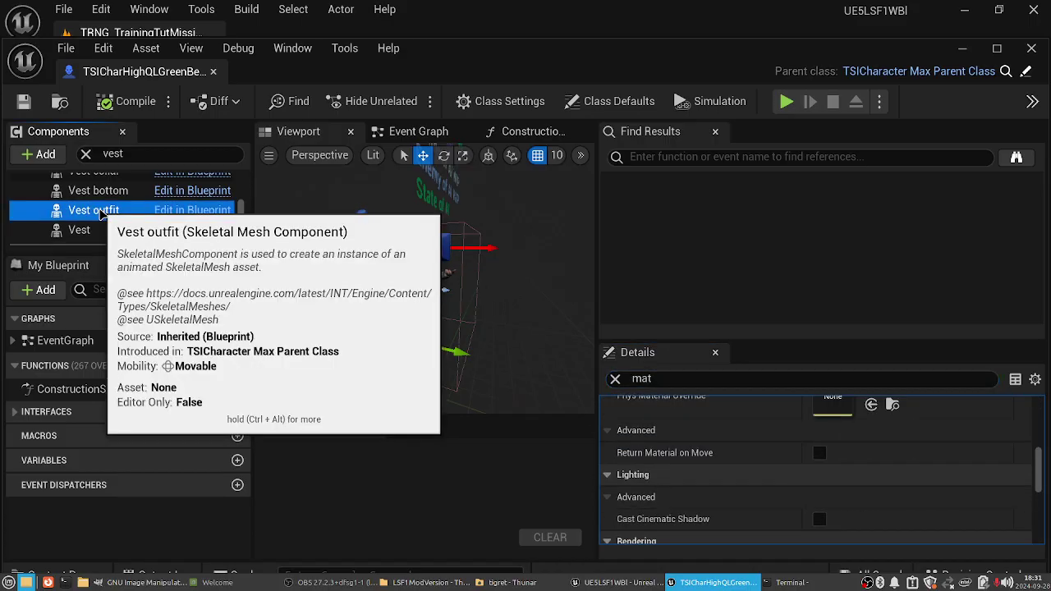
scroll(734, 462, up, 3)
scroll(734, 462, down, 1)
scroll(735, 462, down, 3)
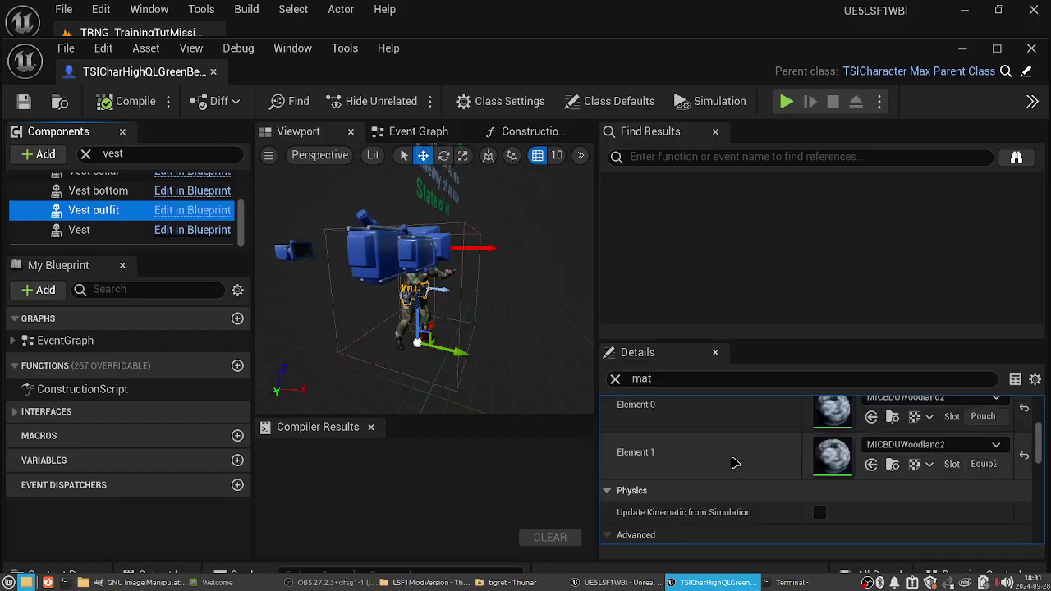
scroll(734, 462, up, 1)
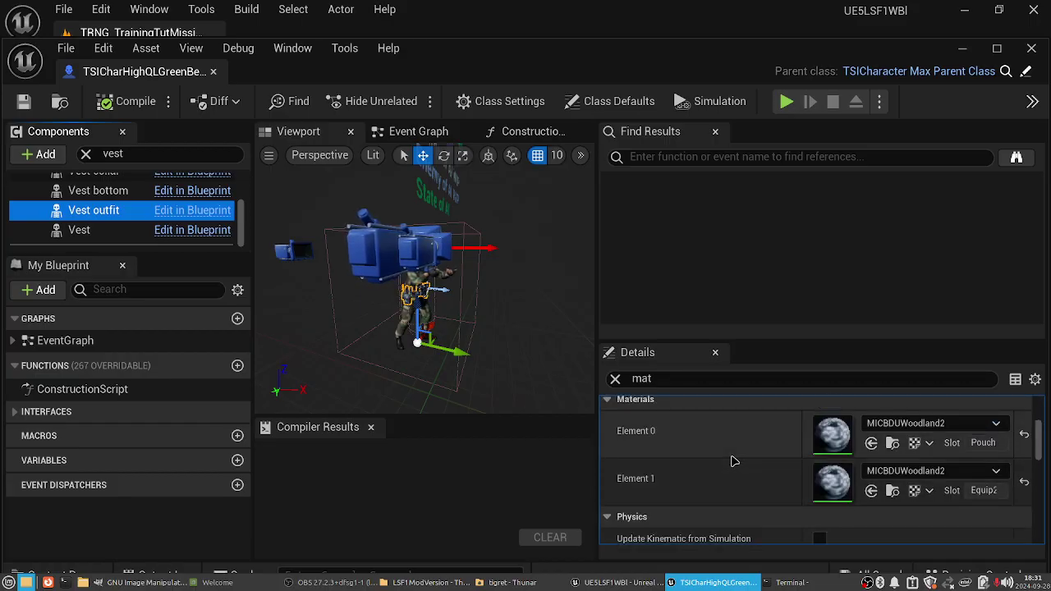
click(103, 229)
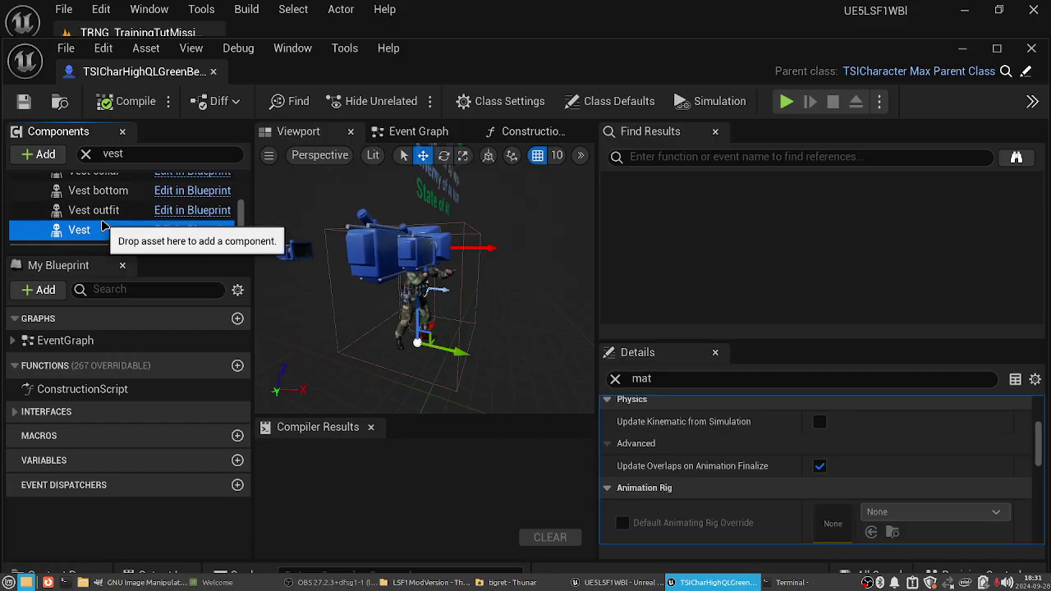
click(98, 211)
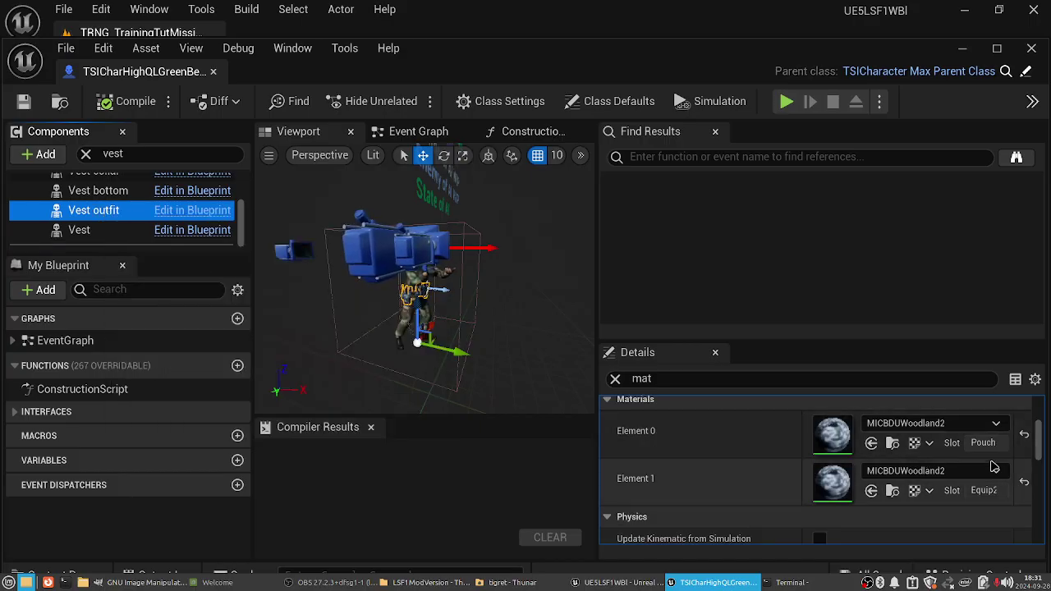
- Locate the Vest outfit's Element 0 material MICBDUWoodland2 in the project content and open it
click(893, 443)
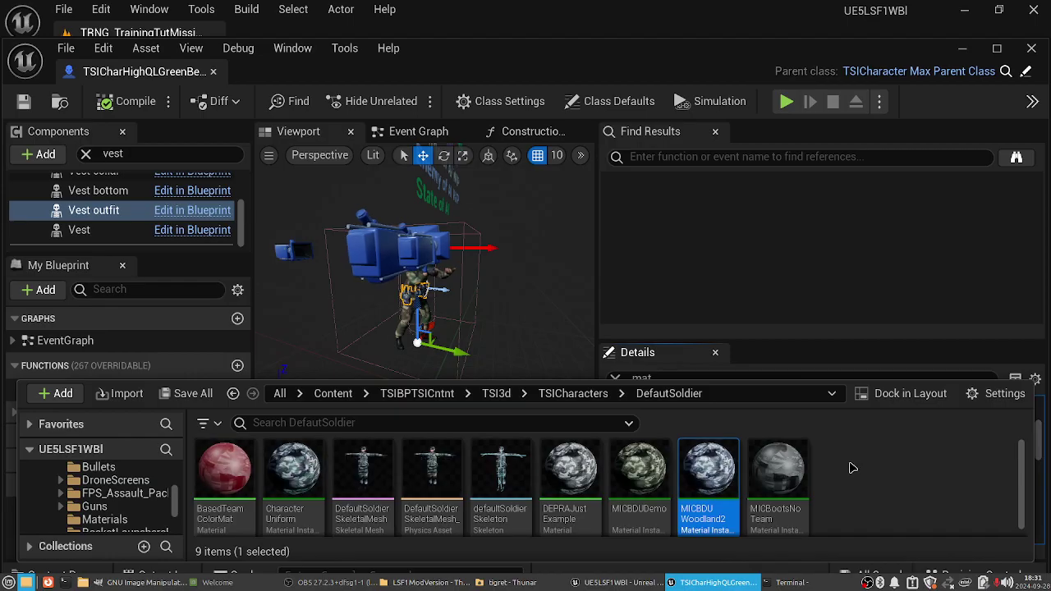
mouse_move(711, 475)
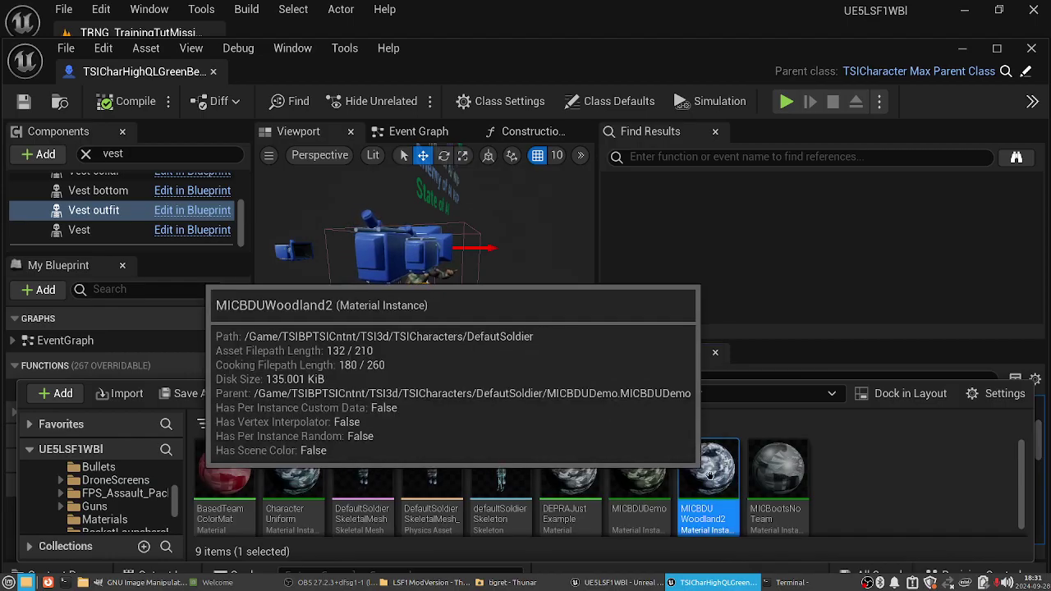
double_click(710, 475)
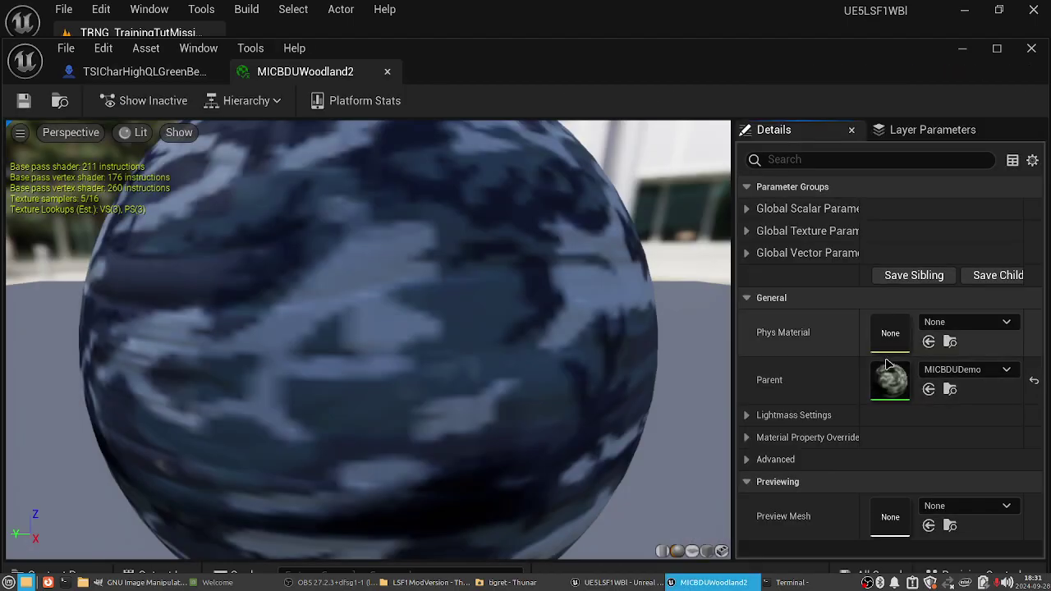
- Open the parent material instance MICBDUDemo and locate its own parent material, DEPRAJustExample
click(950, 389)
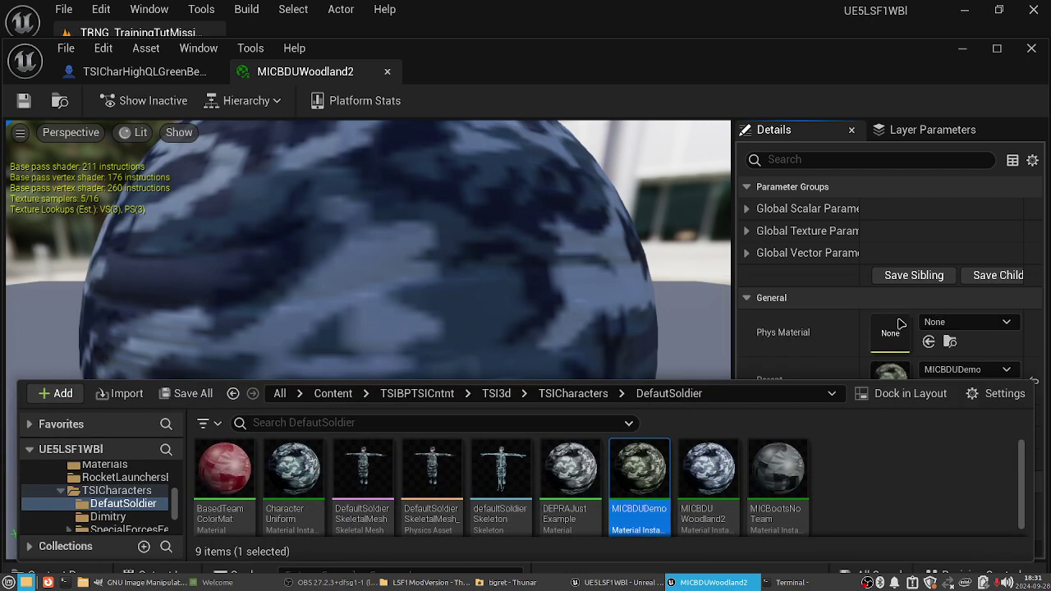
double_click(639, 476)
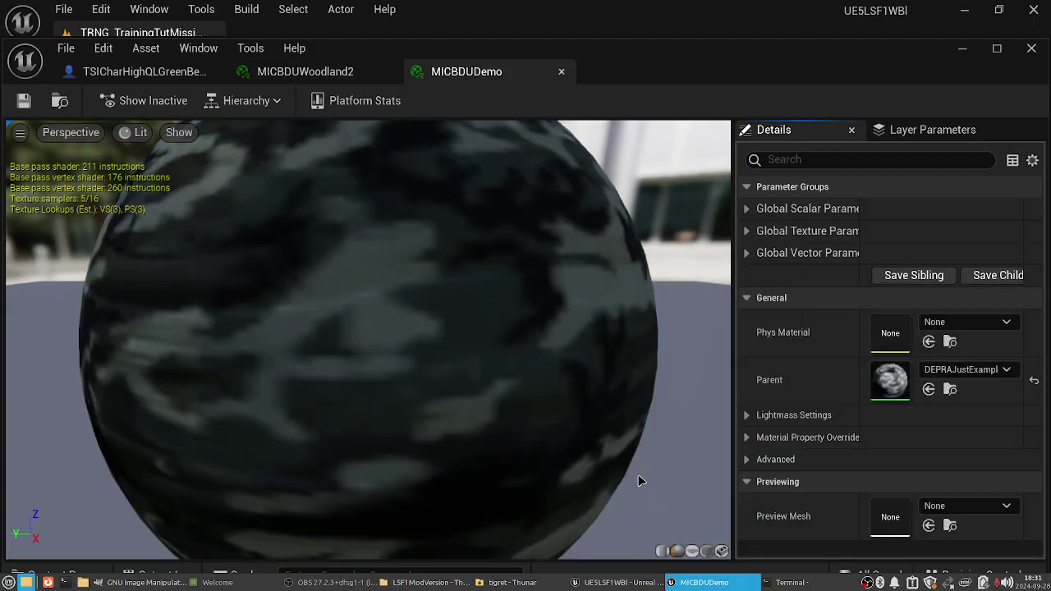
click(929, 389)
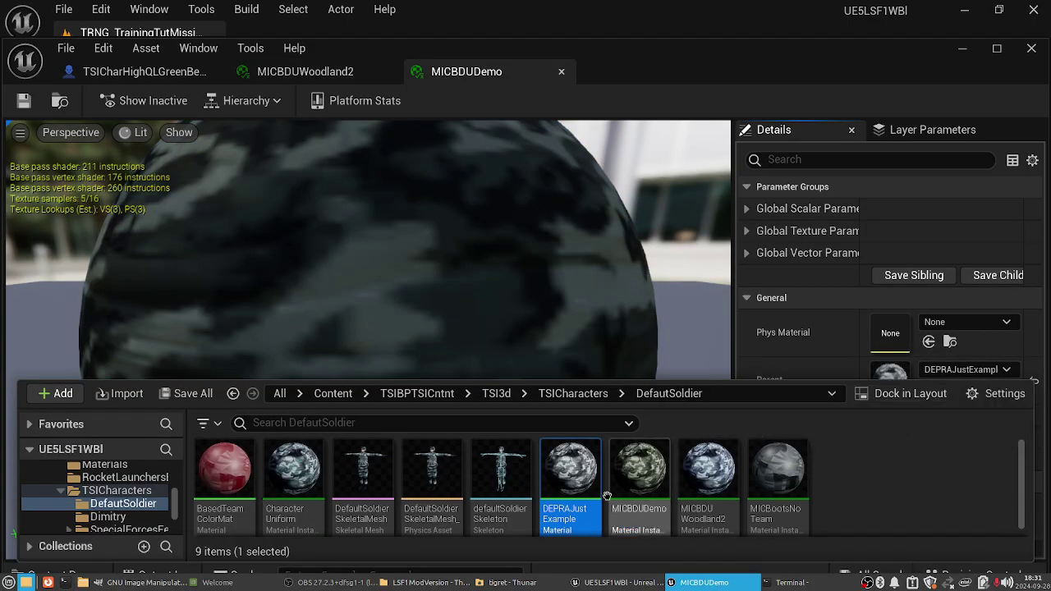
mouse_move(568, 489)
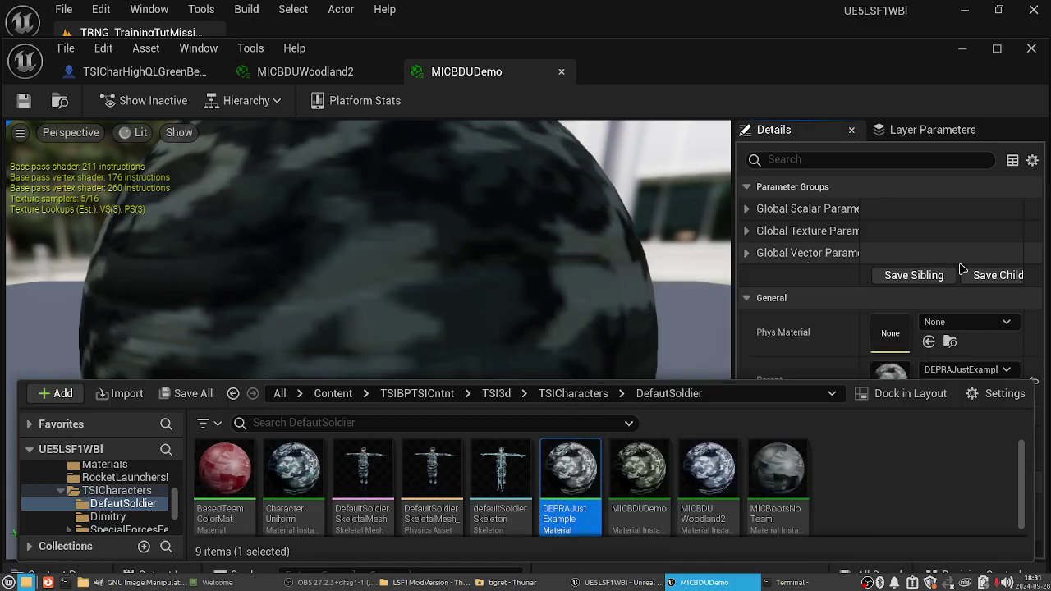
- Override MICBDUDemo's BDU TExture parameter to locate its texture in the project content, and clear the override again
click(747, 209)
click(747, 209)
click(746, 230)
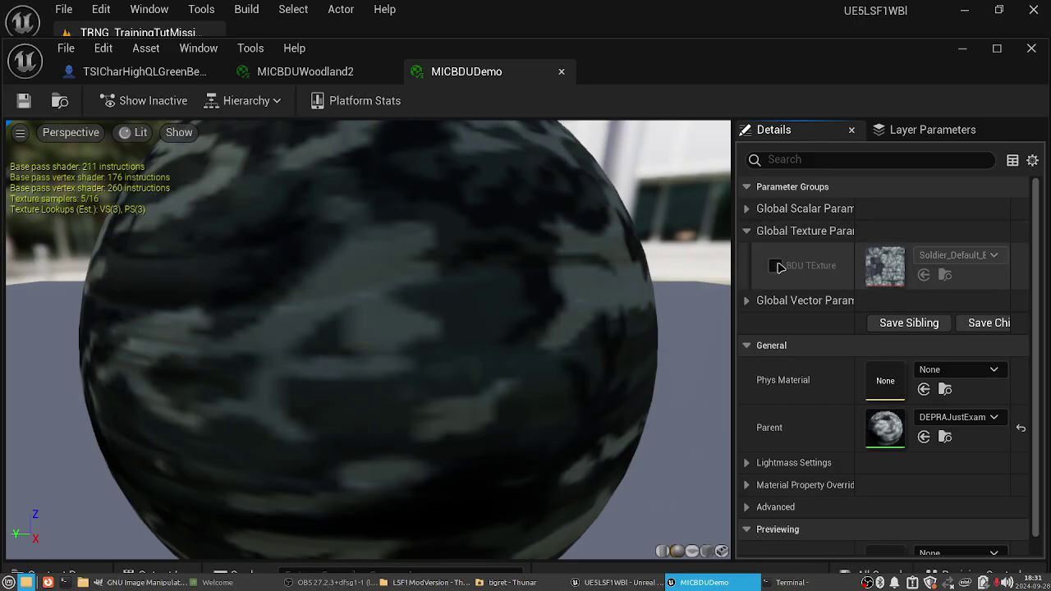
click(776, 265)
click(776, 266)
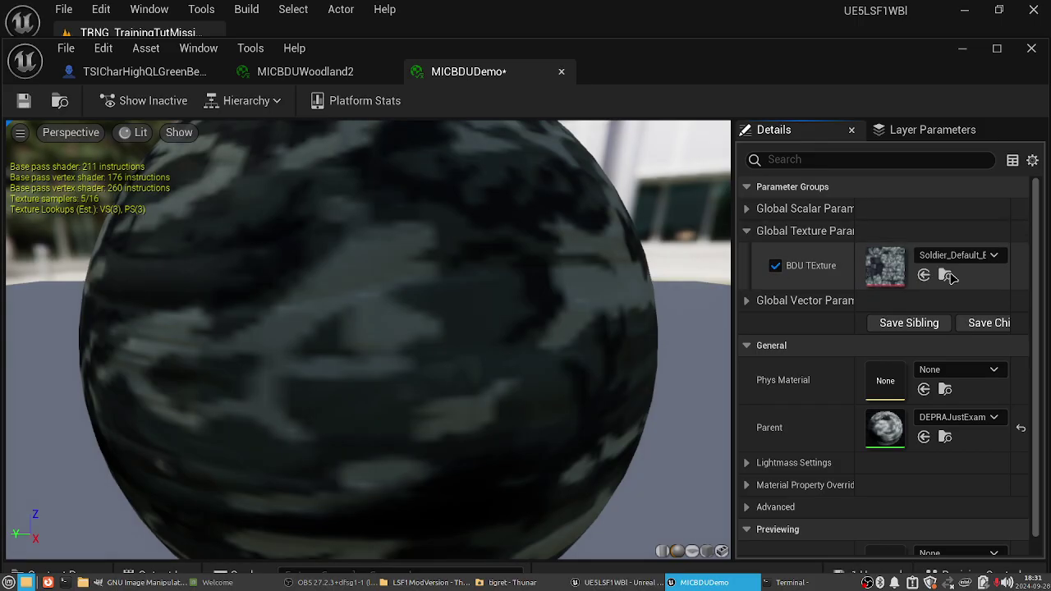
click(776, 268)
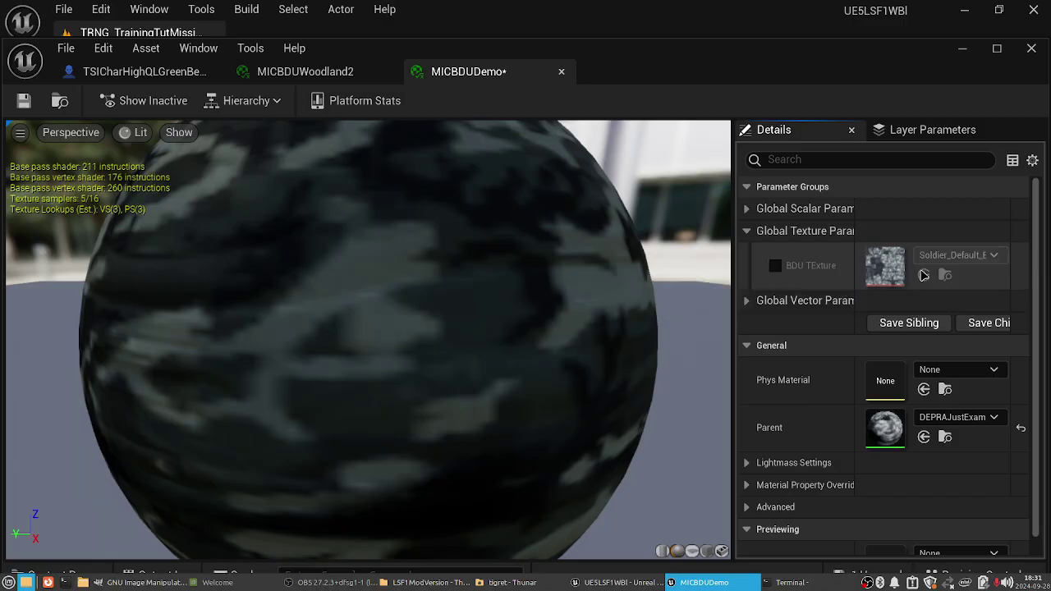
click(777, 267)
key(ctrl+space)
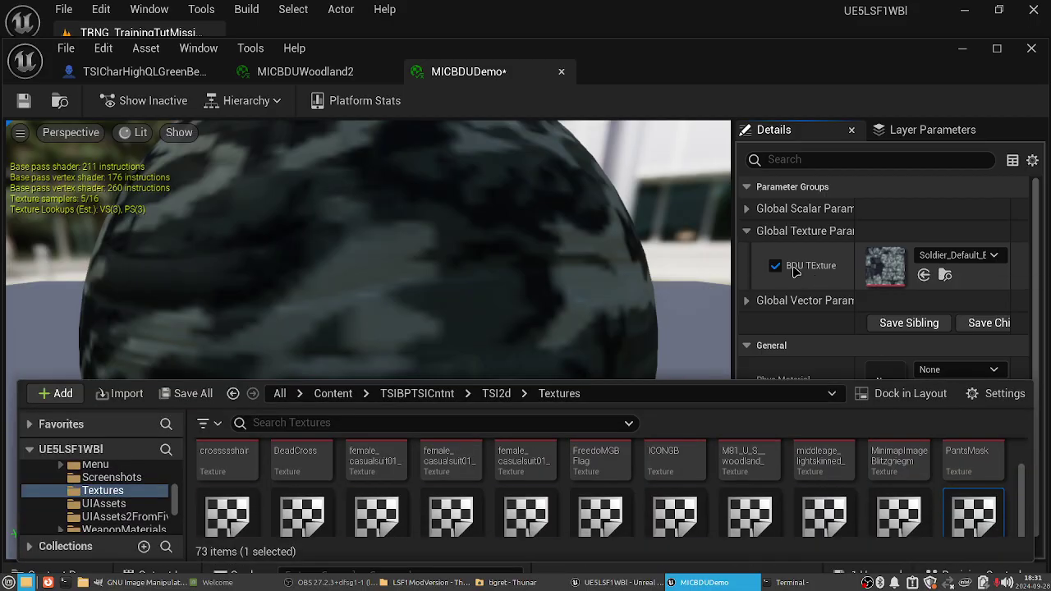
click(775, 267)
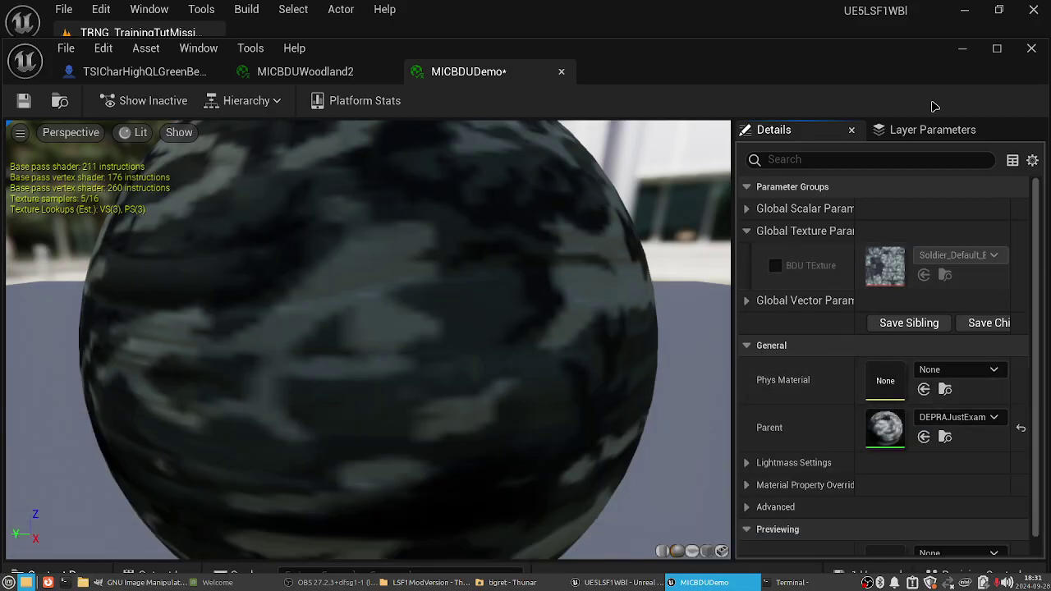
- Minimise the asset editor window and show the TSI2d Textures folder in the main editor's content drawer
click(962, 49)
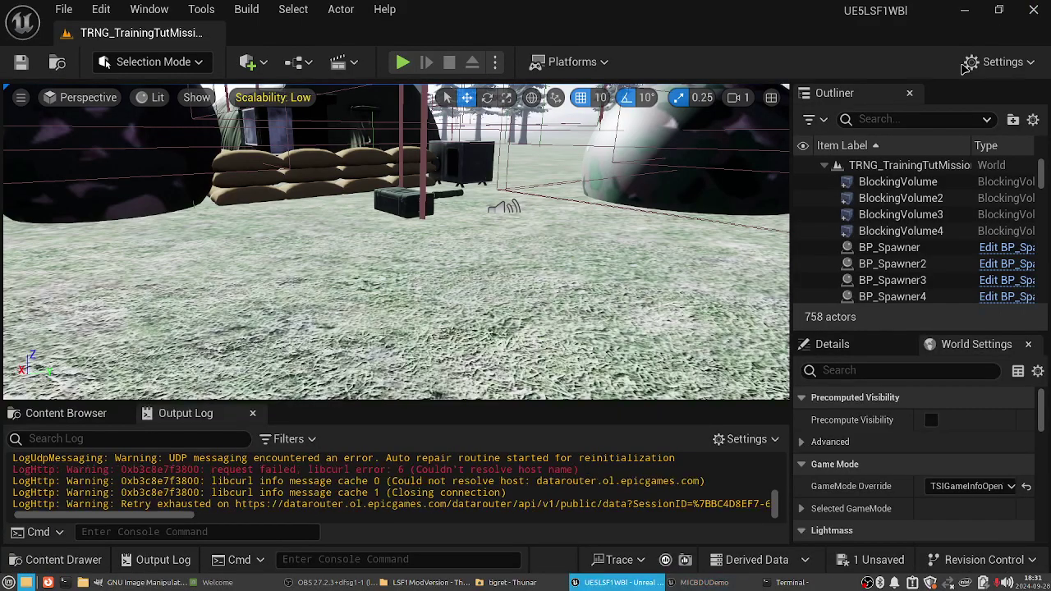
click(54, 560)
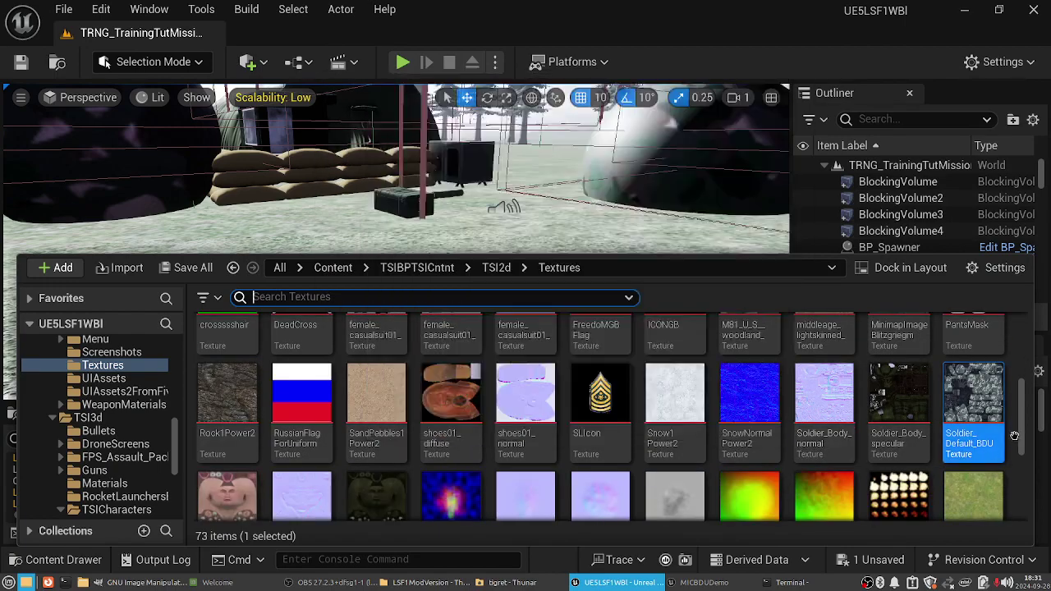
scroll(874, 443, up, 1)
scroll(874, 444, down, 1)
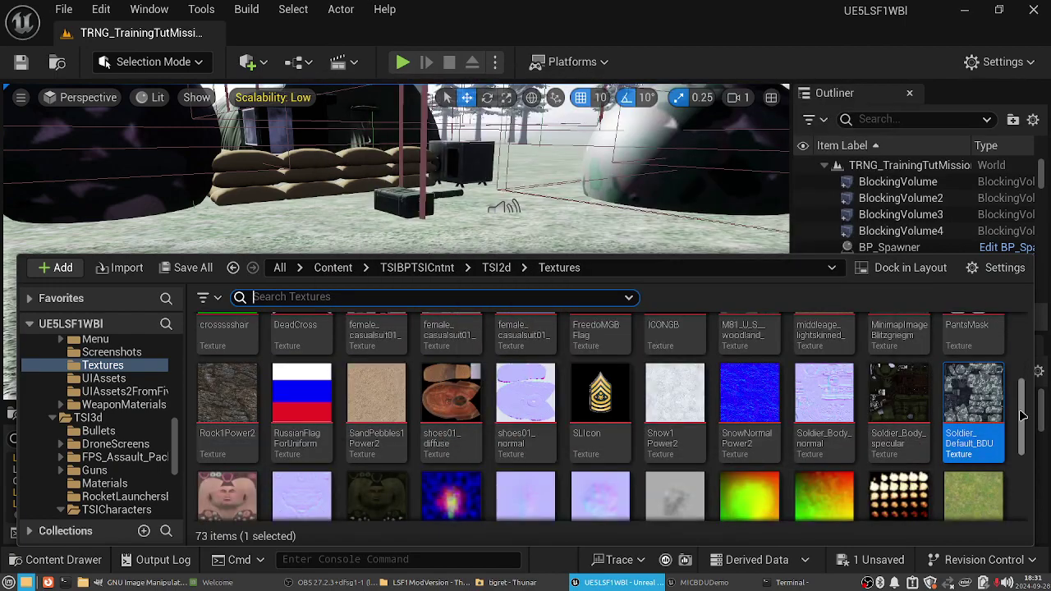
mouse_move(1021, 417)
mouse_down()
mouse_move(1034, 335)
mouse_move(1032, 491)
mouse_move(1040, 349)
mouse_move(1037, 404)
mouse_up()
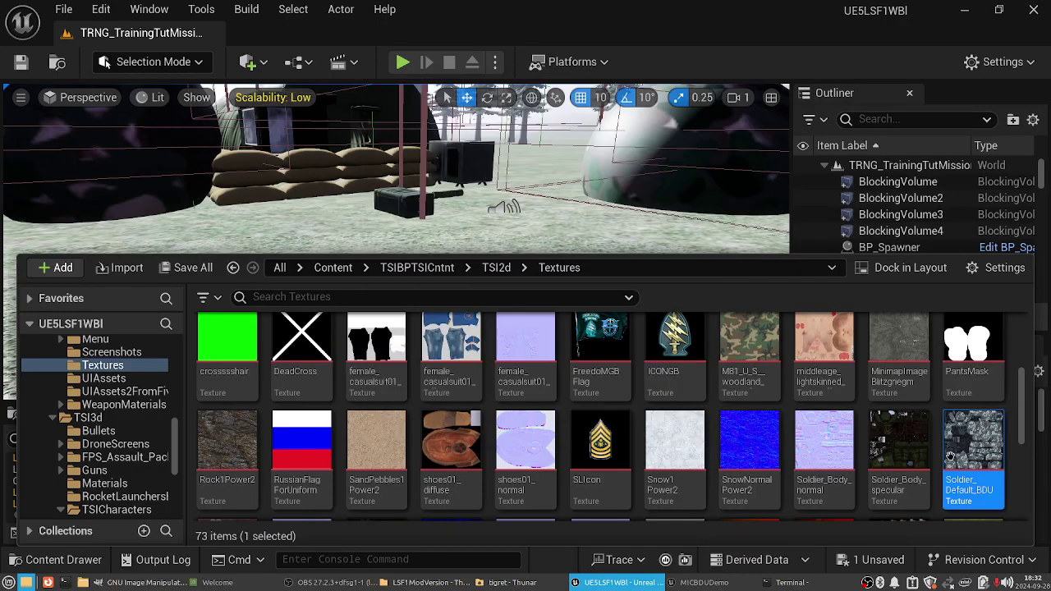
- Examine the asset details of the Soldier_Default_BDUTransitionVest3Lesstemperature2 texture and the M81 woodland camouflage texture
mouse_move(962, 464)
scroll(962, 464, down, 3)
scroll(962, 464, up, 3)
scroll(963, 464, down, 3)
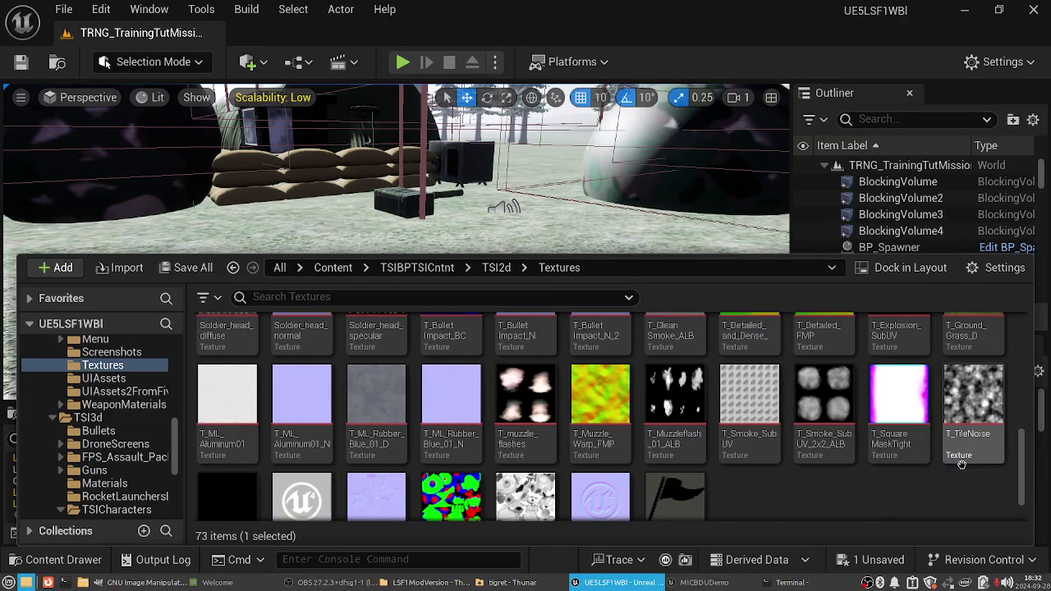
scroll(962, 464, up, 2)
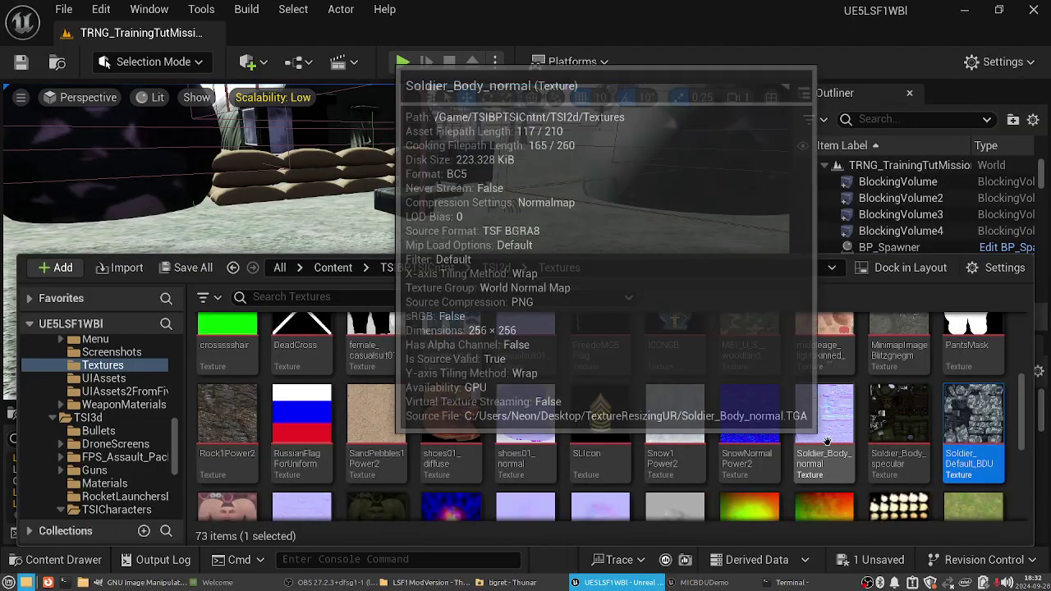
scroll(727, 408, up, 1)
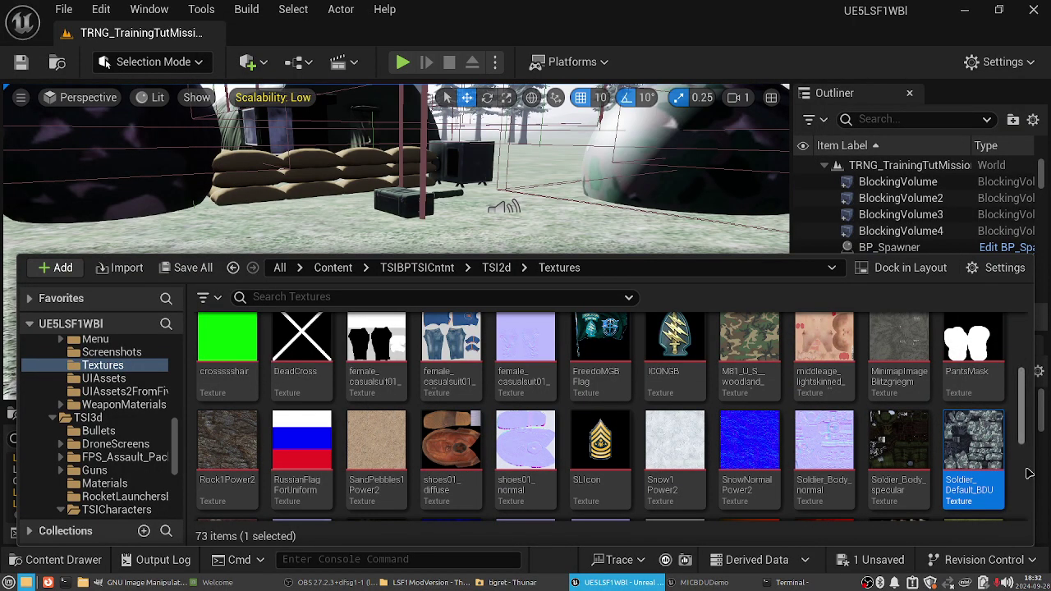
mouse_move(933, 433)
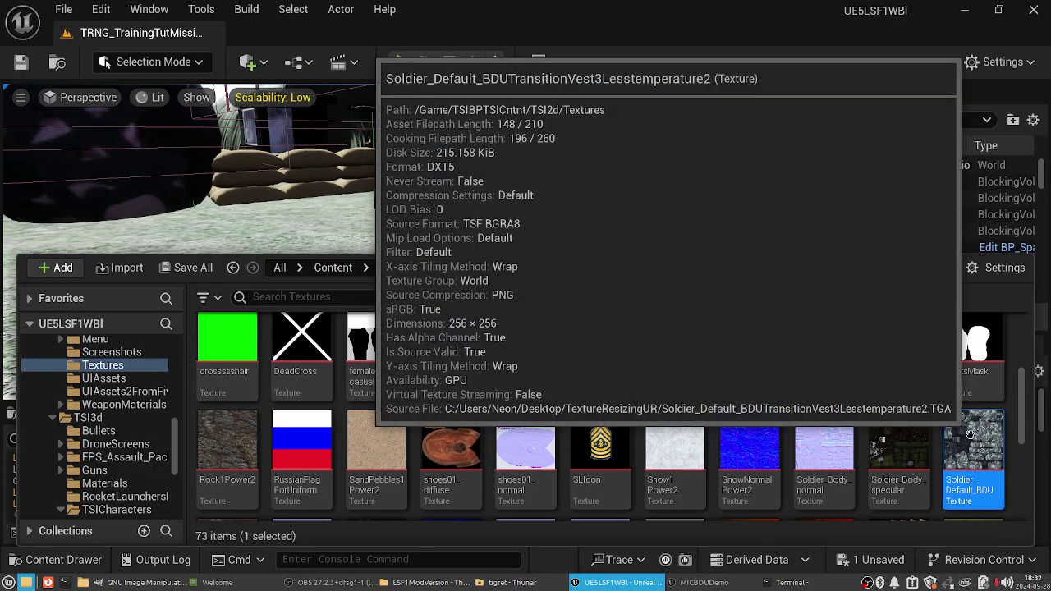
scroll(821, 464, up, 1)
mouse_move(818, 466)
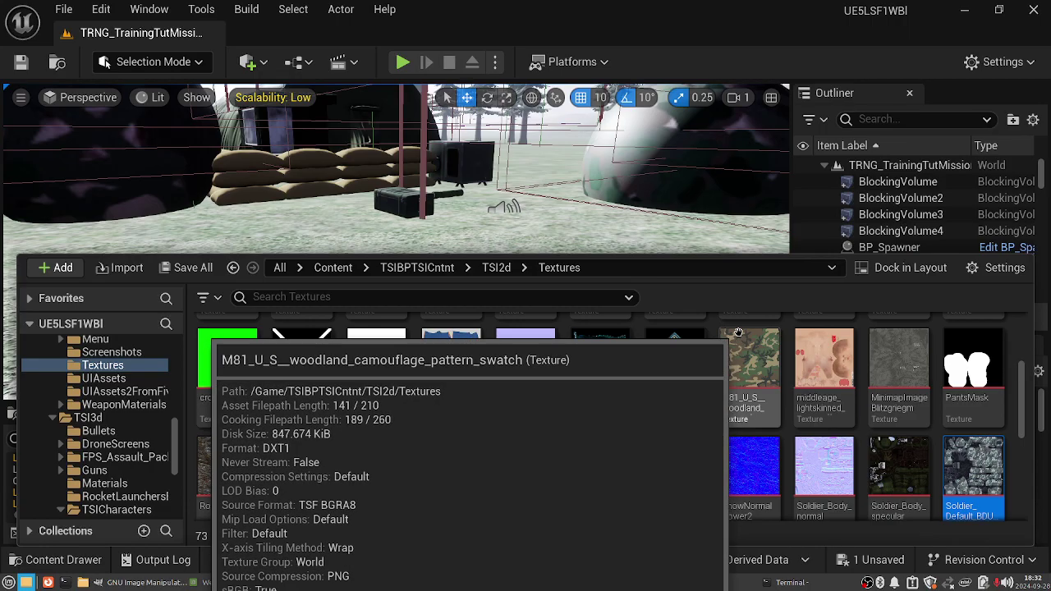
- Enlarge the content drawer and look through the textures in the Textures folder
drag(730, 252, 730, 110)
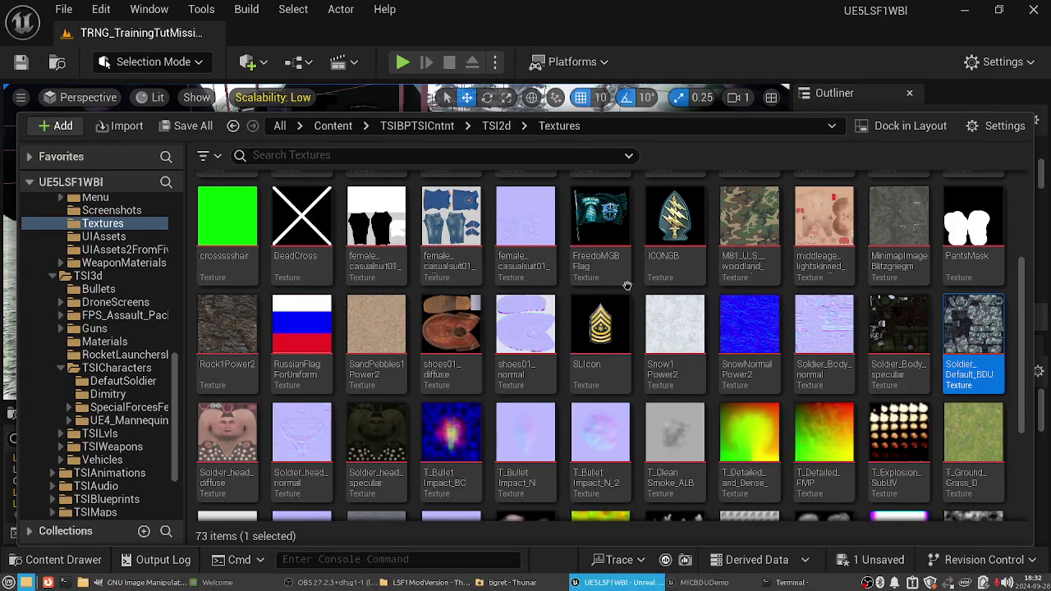
scroll(823, 404, up, 1)
scroll(823, 404, up, 7)
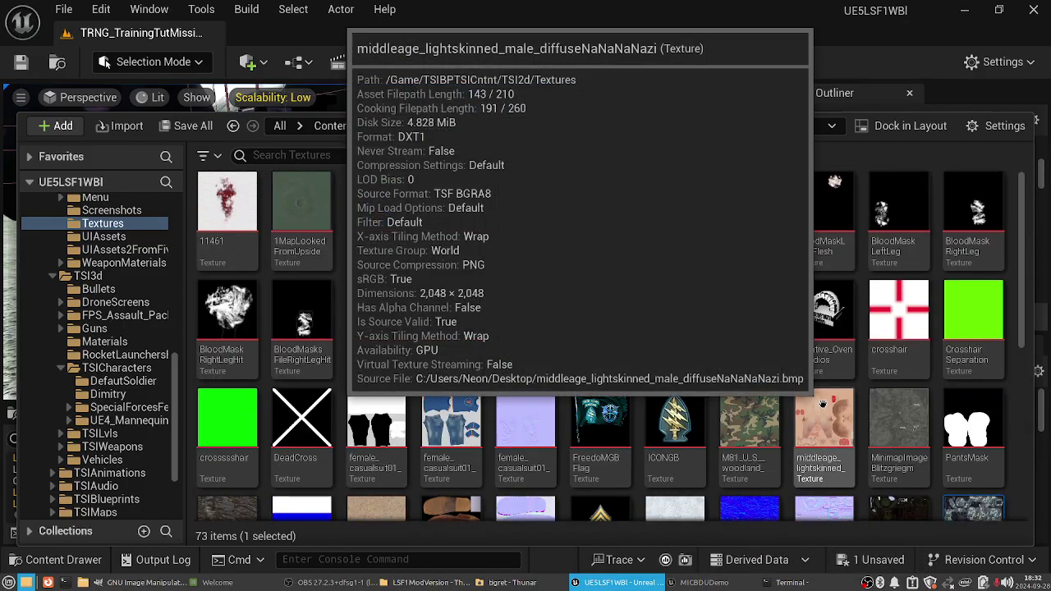
scroll(823, 404, down, 14)
scroll(823, 404, up, 6)
scroll(822, 404, up, 5)
scroll(822, 404, down, 3)
scroll(823, 404, up, 3)
scroll(823, 404, down, 5)
scroll(822, 404, up, 5)
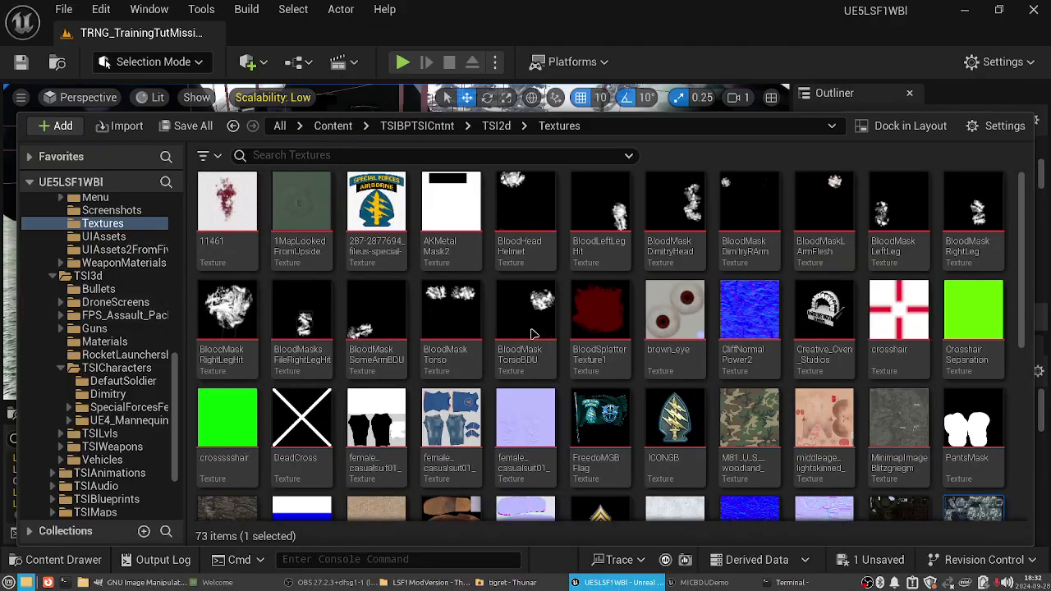
- Copy the M81 woodland texture's name and search the whole Content folder for M81_U_S__woodland_camouflage_pattern_swatch
click(743, 469)
click(743, 469)
key(ctrl+c)
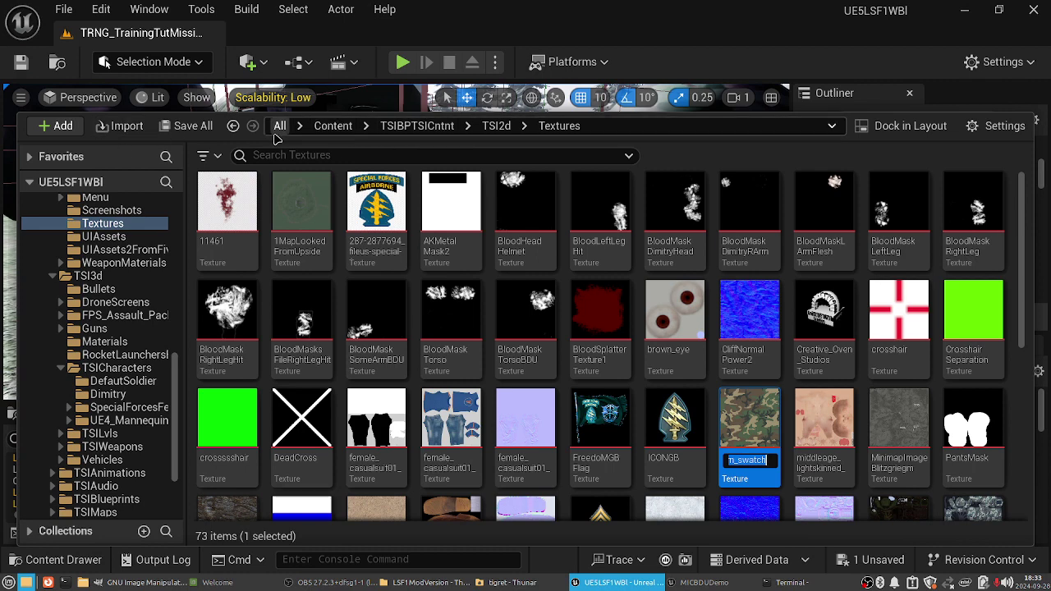
scroll(123, 328, up, 7)
scroll(179, 294, up, 5)
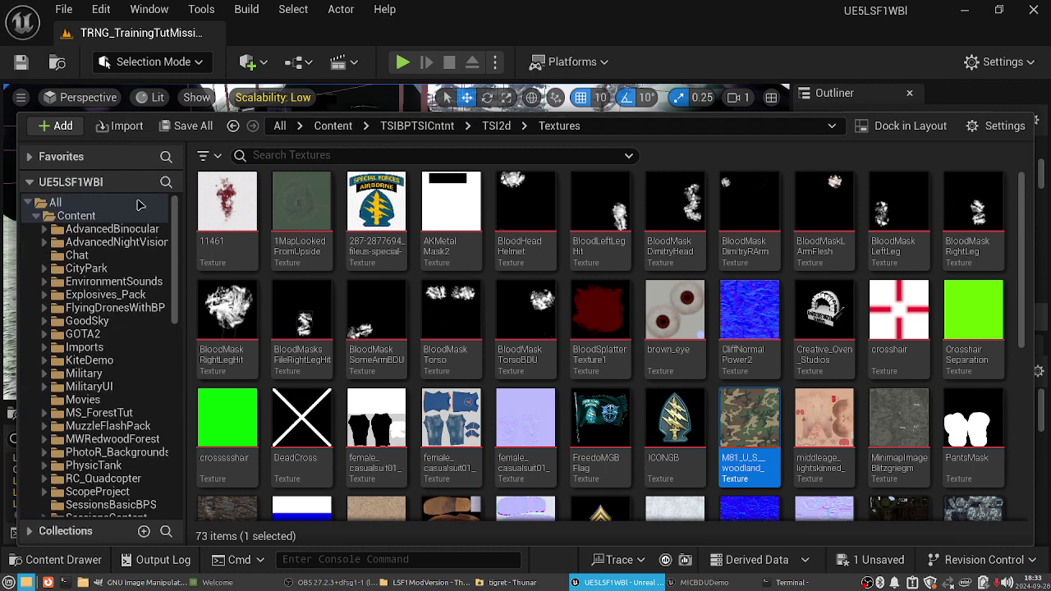
click(76, 216)
click(270, 155)
key(ctrl+v)
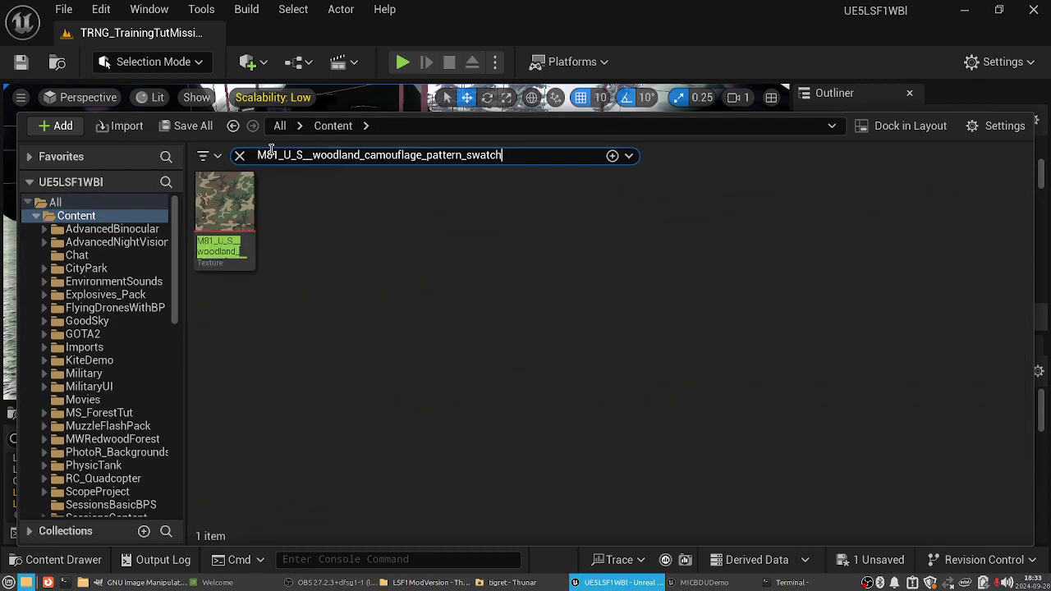
- Search the Content folder for wood, look through the matching assets, and narrow the search to woodland
key(ctrl+a)
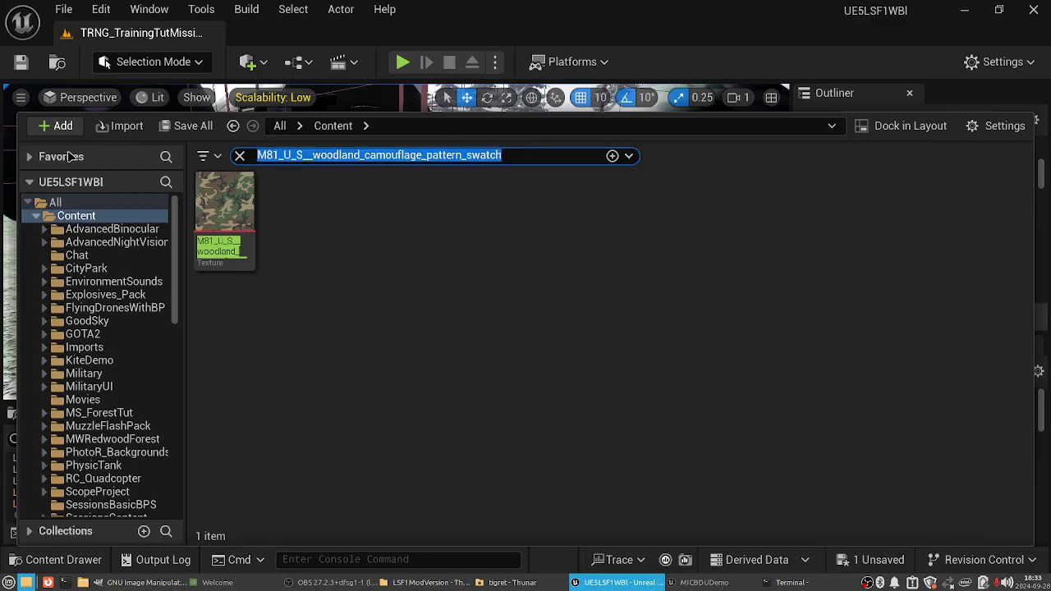
text(wood)
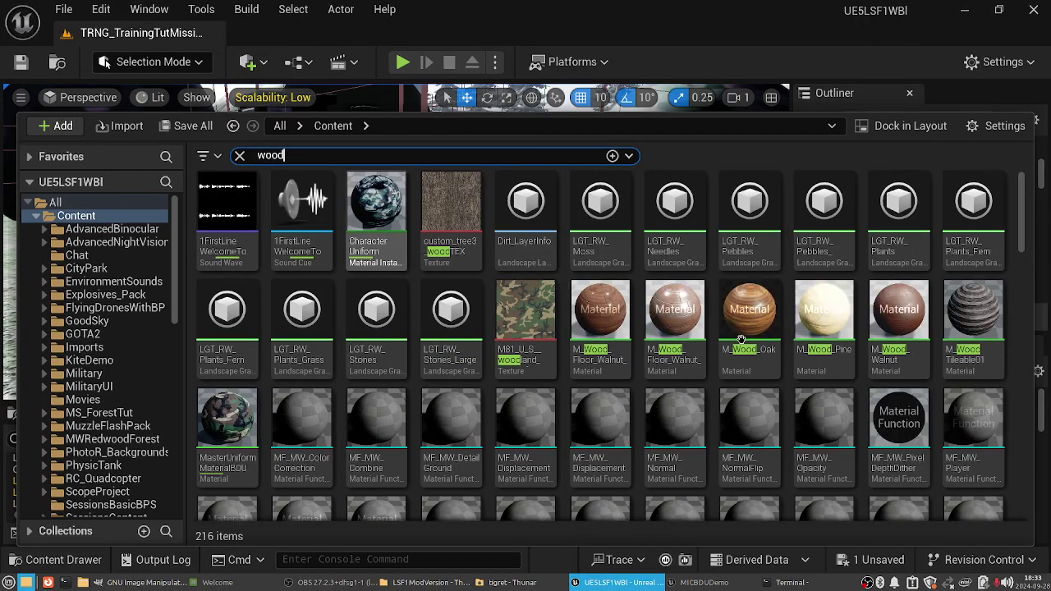
scroll(738, 337, down, 10)
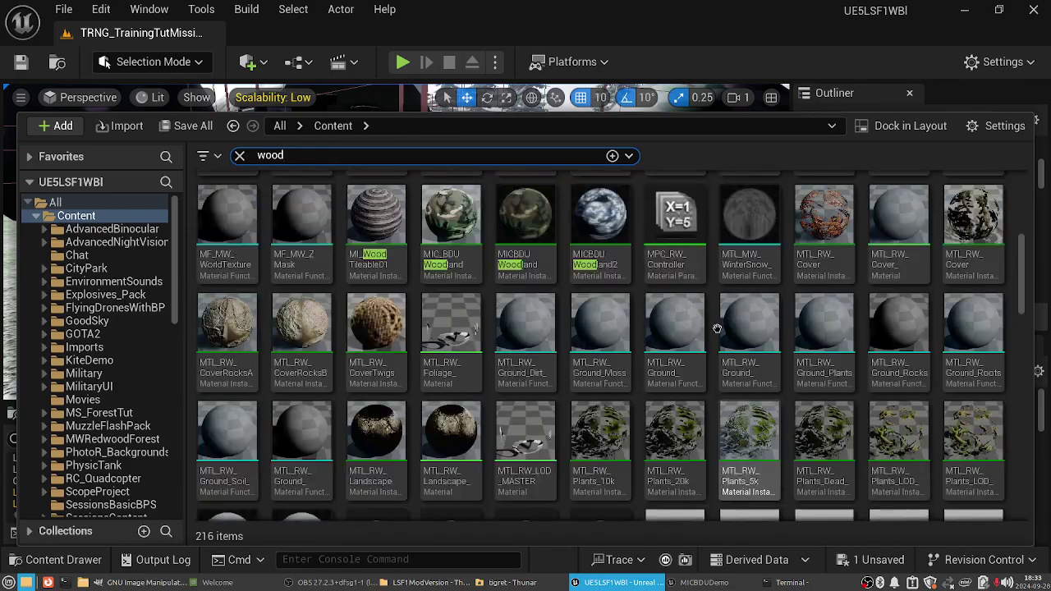
right_drag(717, 328, 717, 355)
text(land)
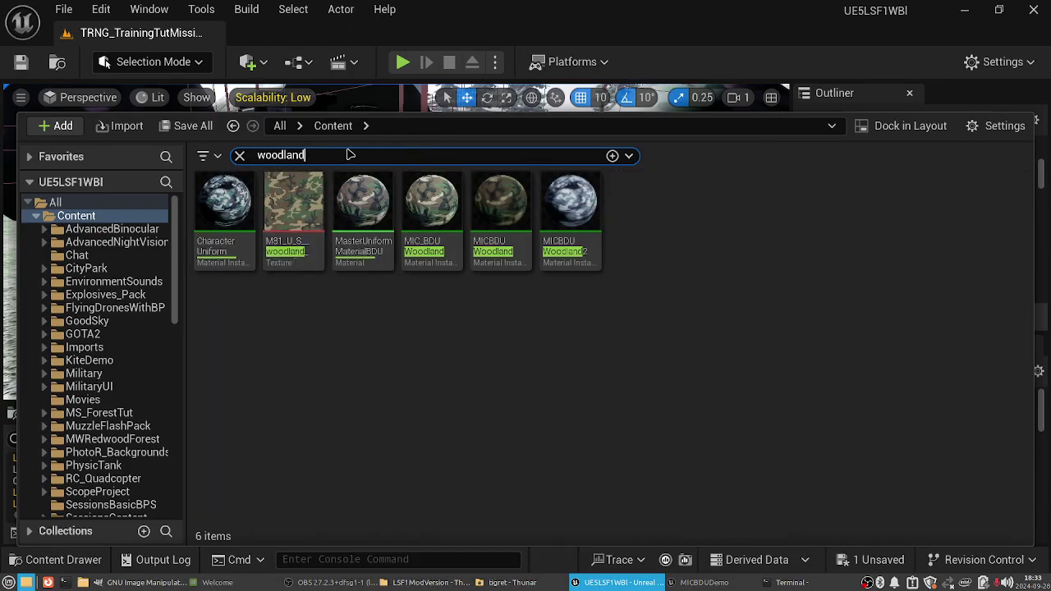
- Search the Content folder for BDU and select the last Soldier_Default_BDU texture among the matches
drag(327, 151, 105, 157)
text(BUD)
key(BackSpace)
key(BackSpace)
text(DU)
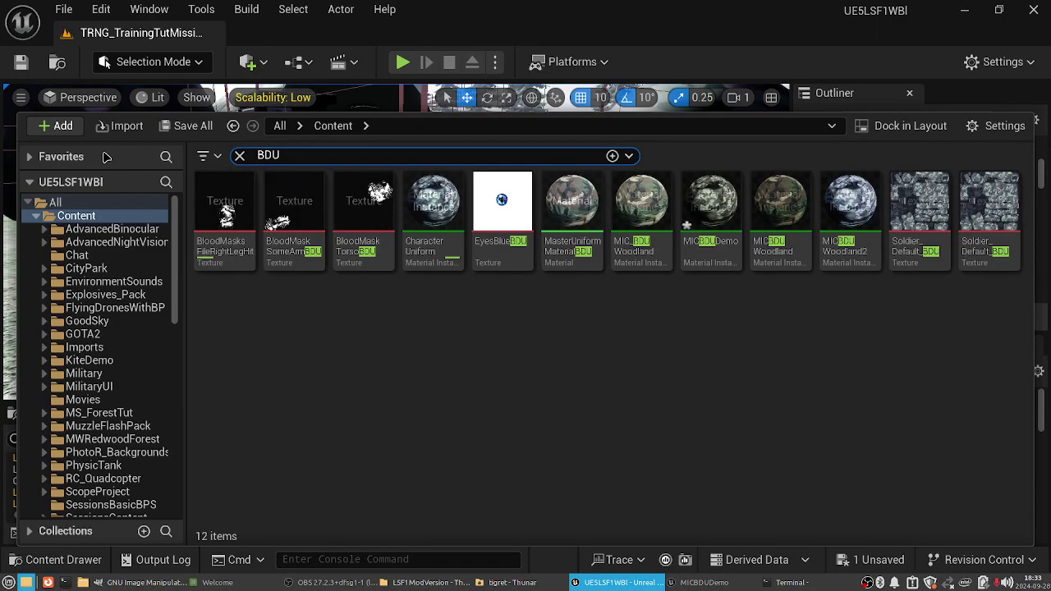
click(936, 204)
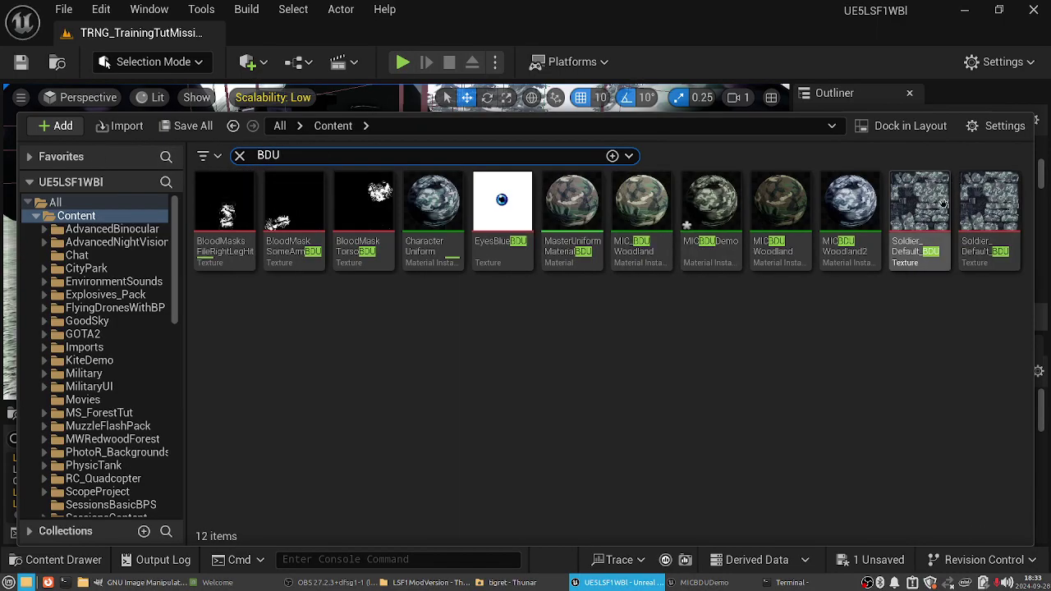
click(986, 206)
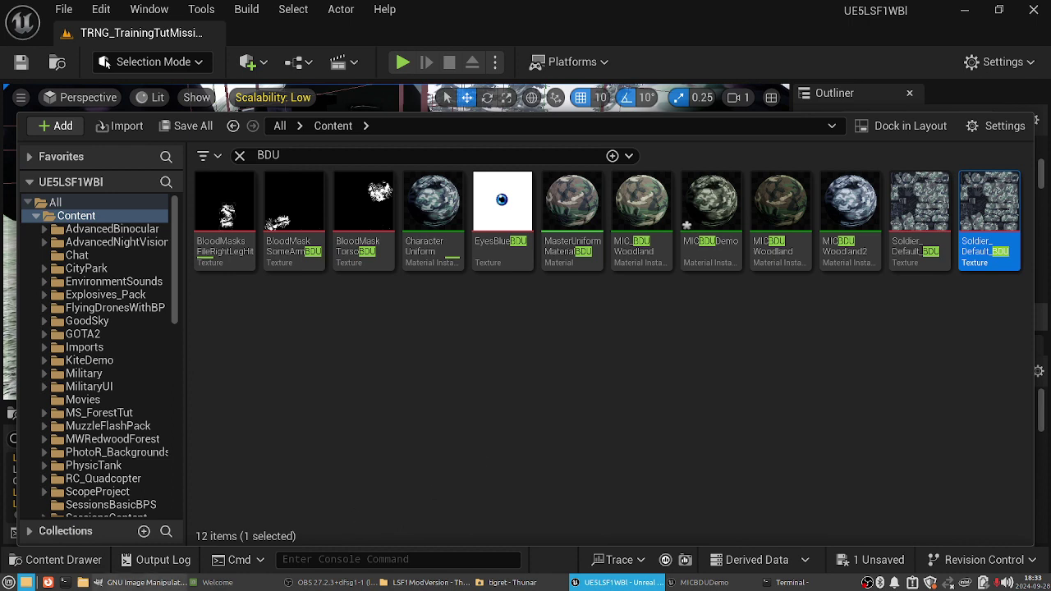
- Switch to GIMP and create a new 256 × 256 px image
click(139, 582)
click(128, 105)
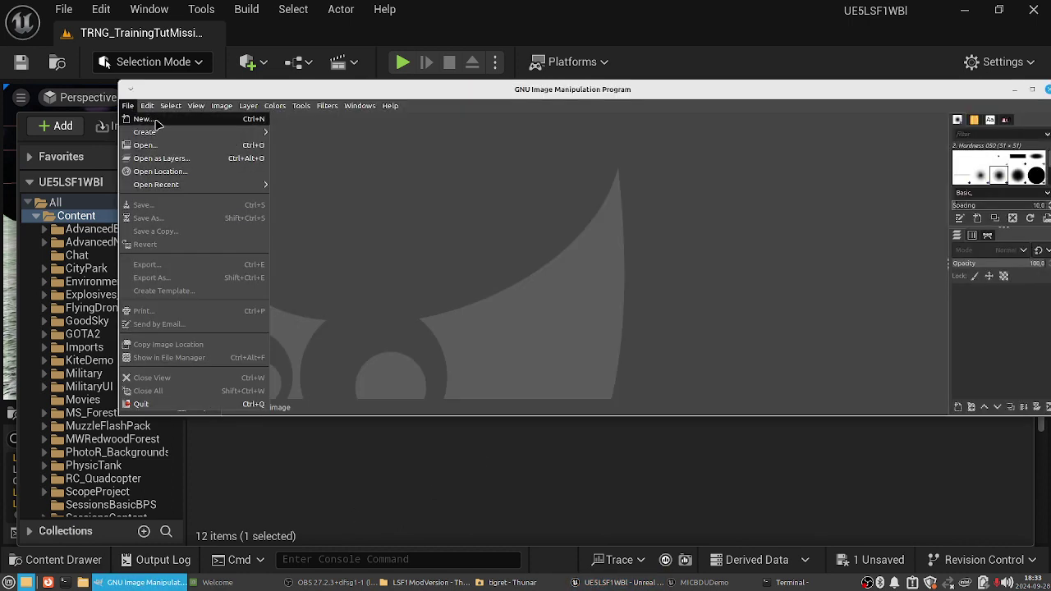
click(143, 119)
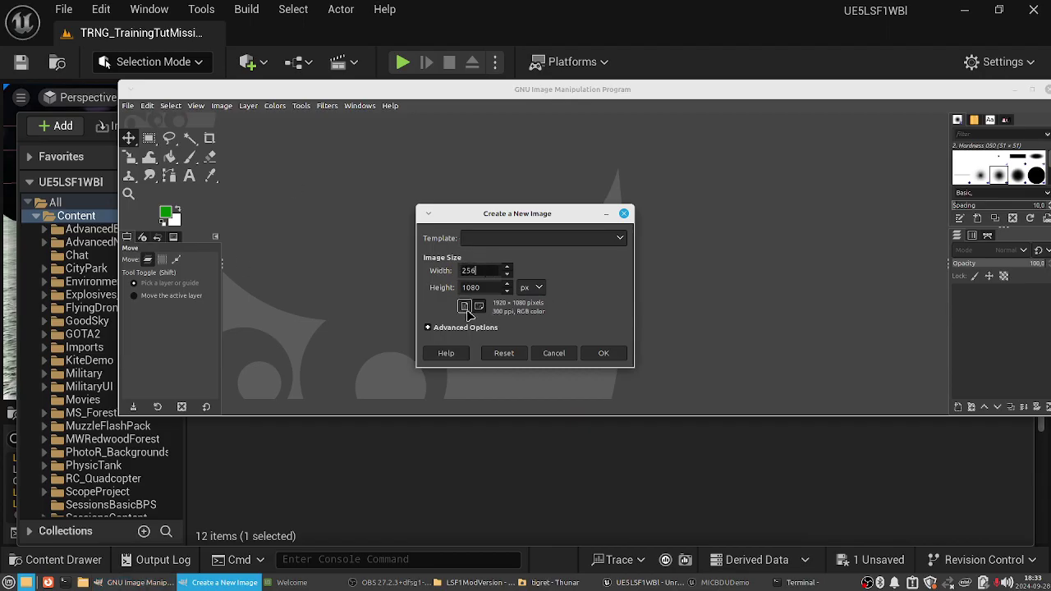
click(494, 288)
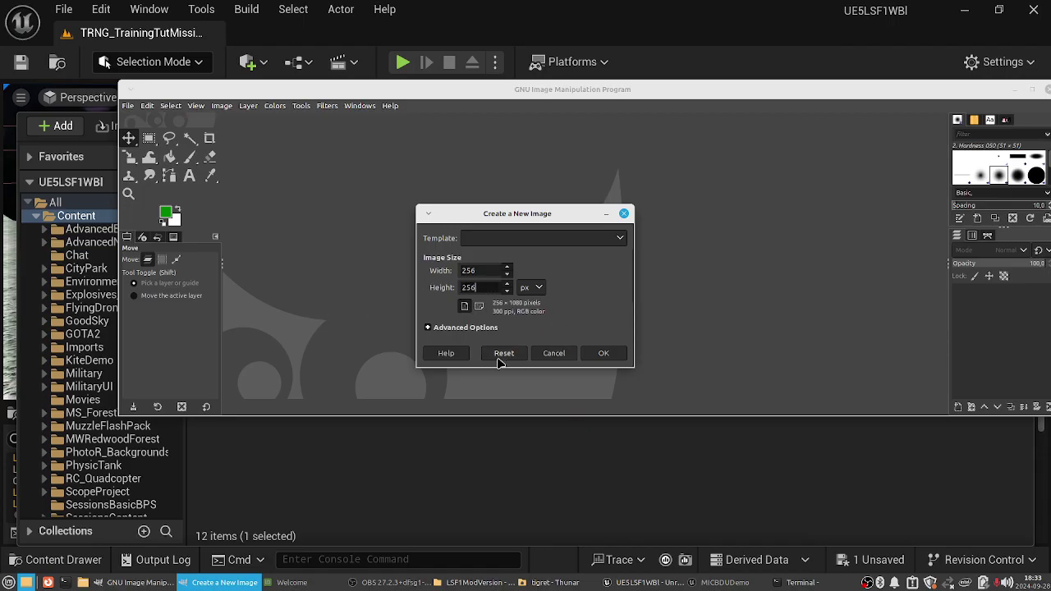
text(256)
click(600, 353)
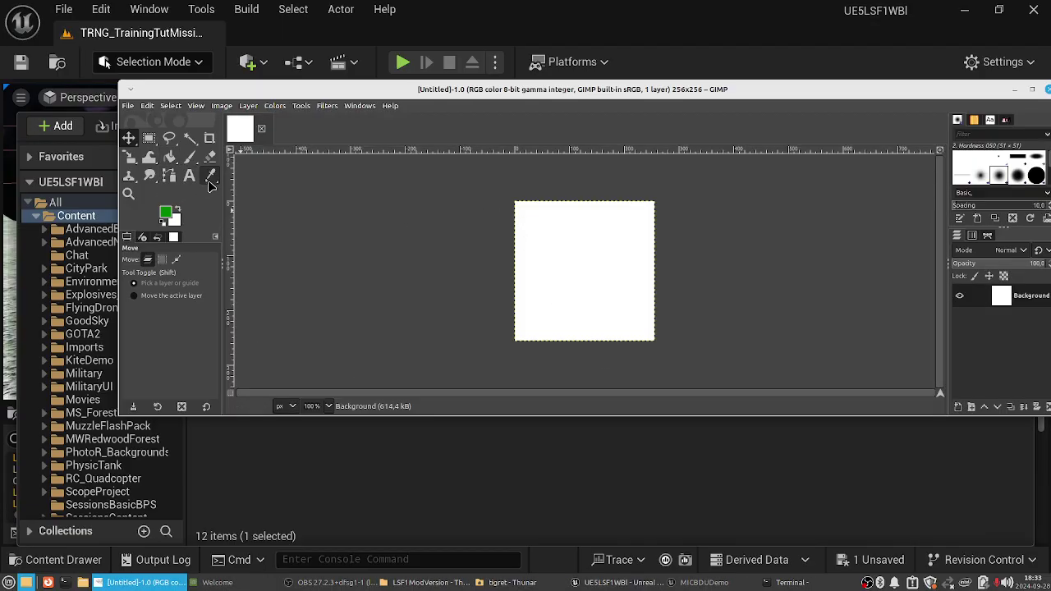
- Bucket-fill the canvas with the current green and refill it with the dark yellow foreground colour 846f00
click(170, 156)
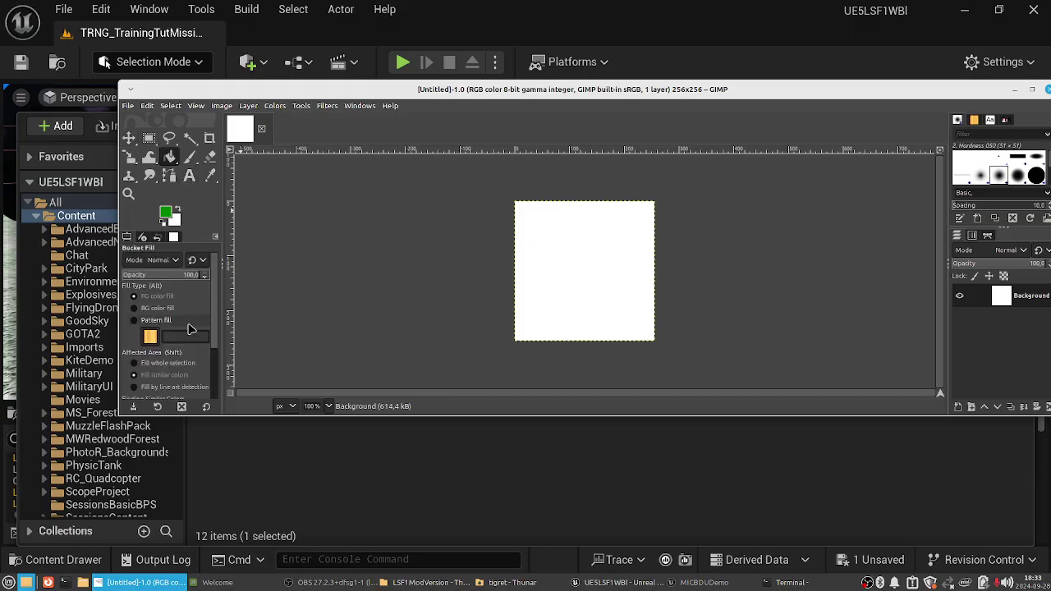
click(535, 282)
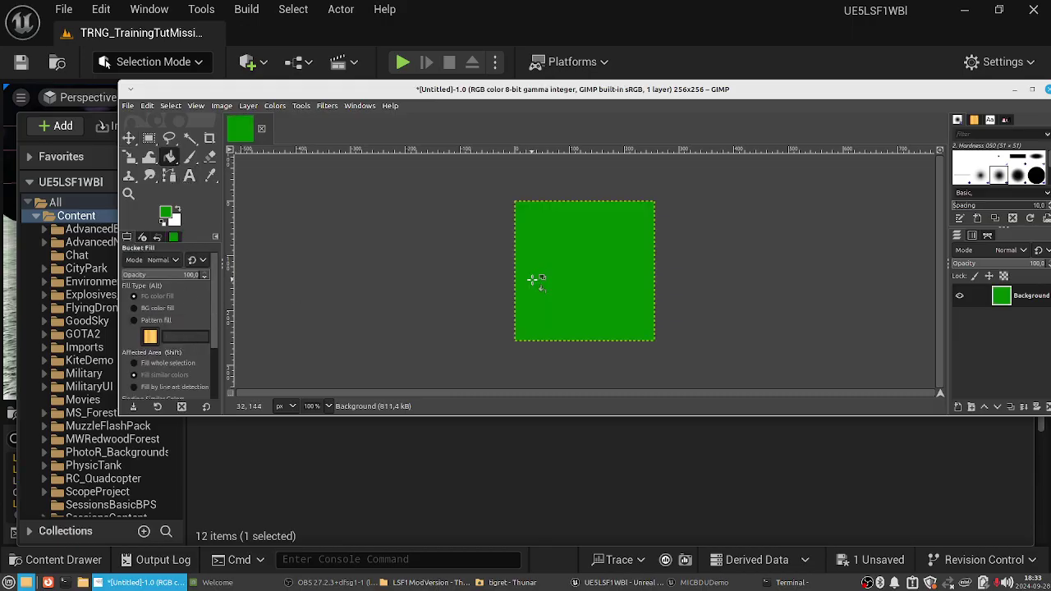
click(165, 212)
drag(97, 218, 104, 220)
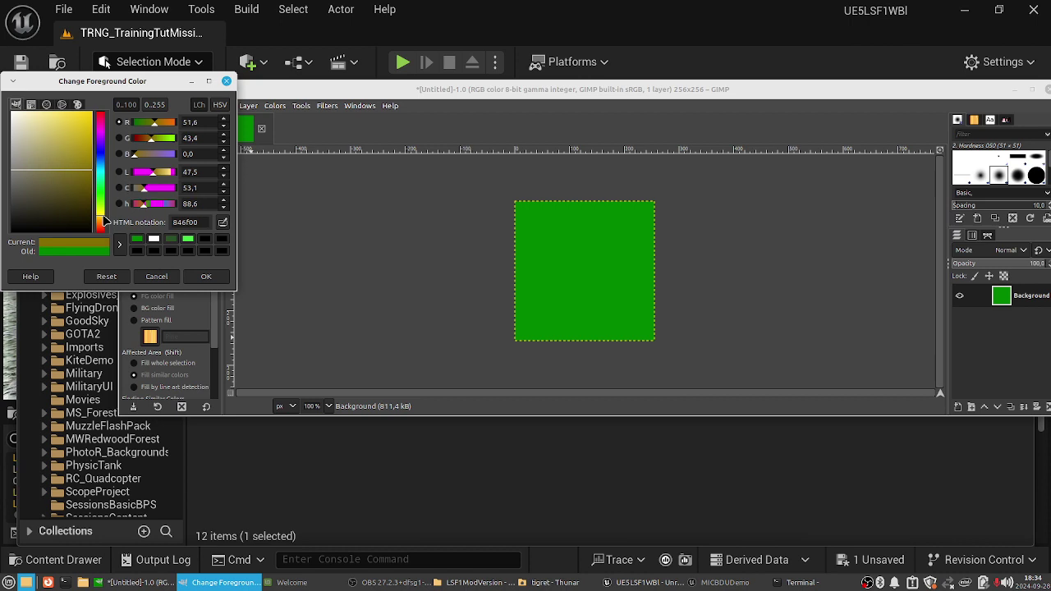
click(206, 276)
click(544, 275)
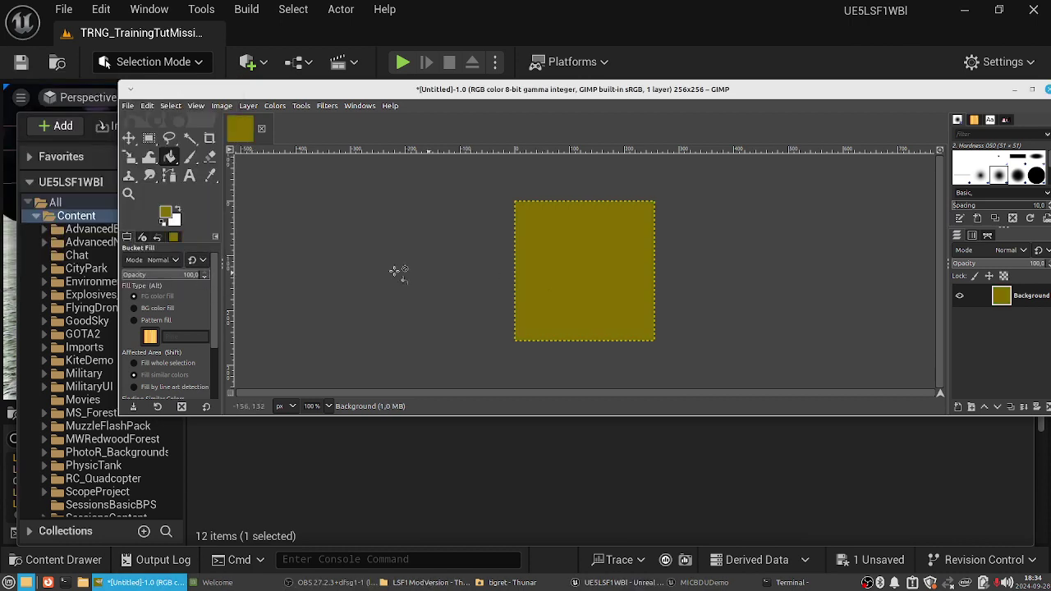
- Set the foreground colour to light yellow e3d16f and fill the canvas with it
click(165, 214)
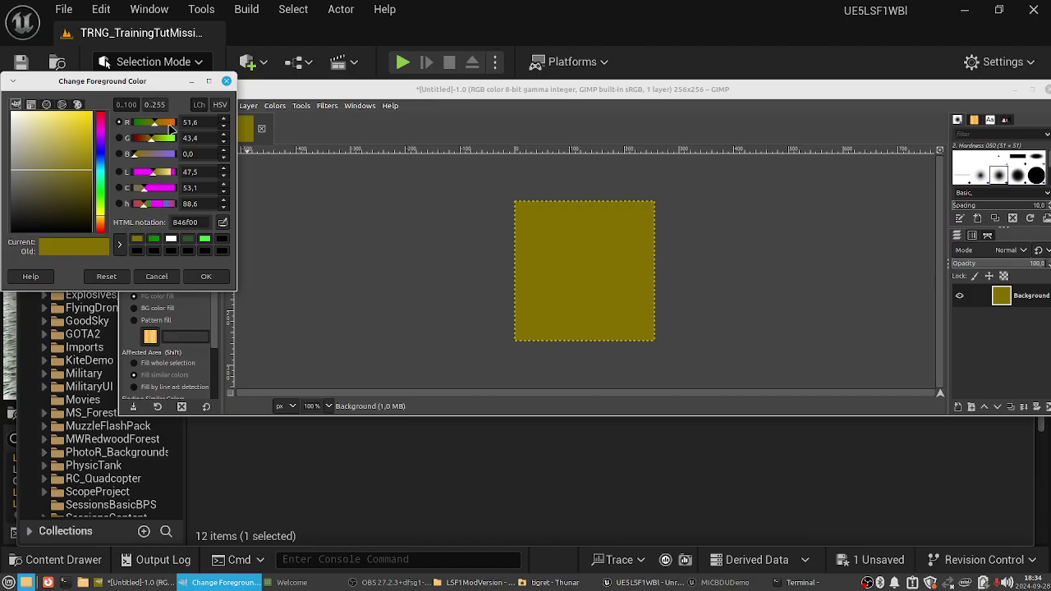
drag(89, 175, 54, 129)
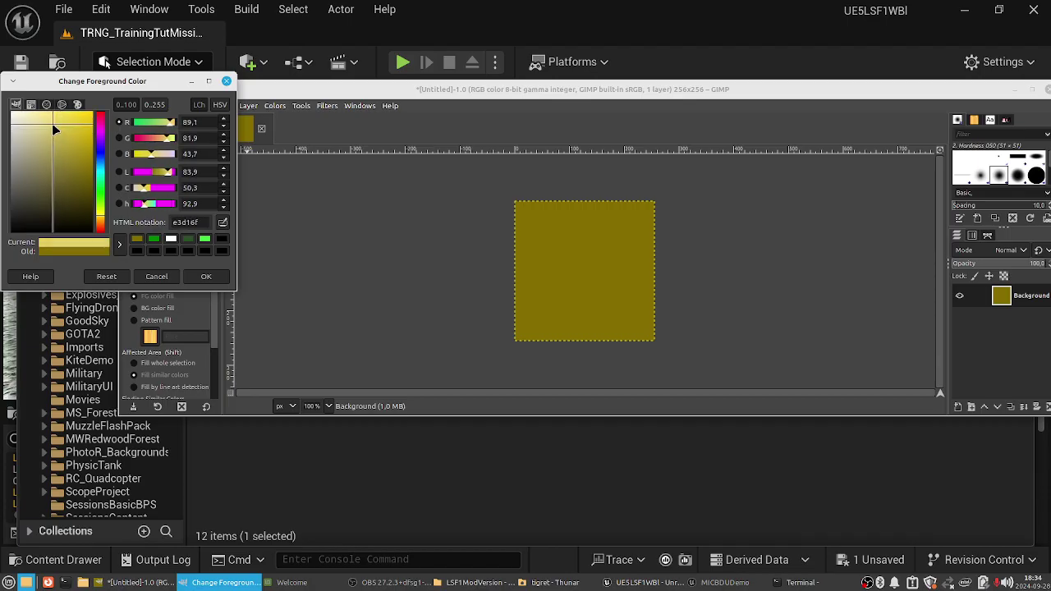
click(206, 276)
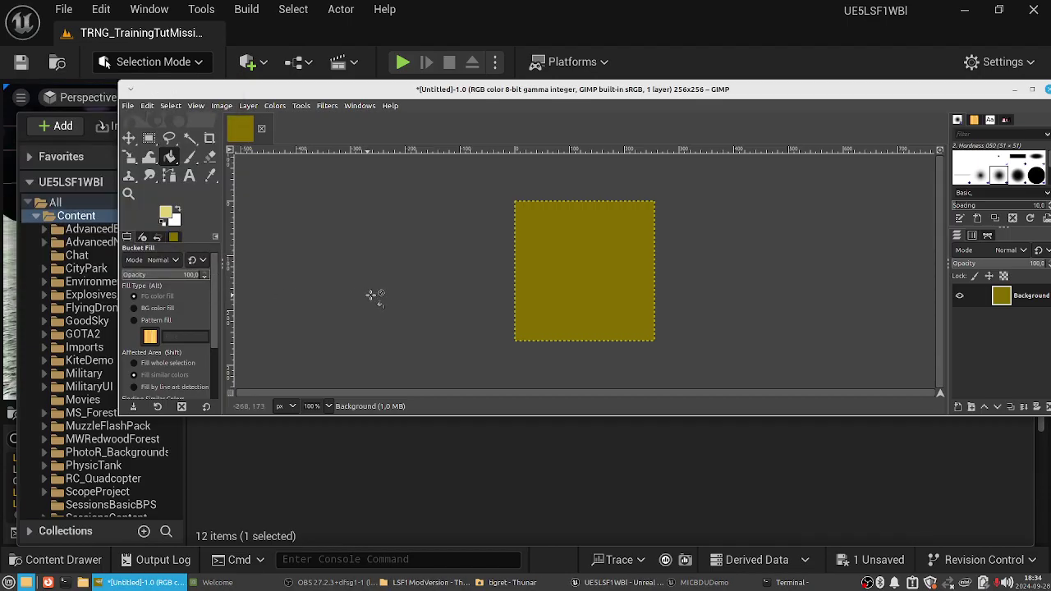
click(571, 244)
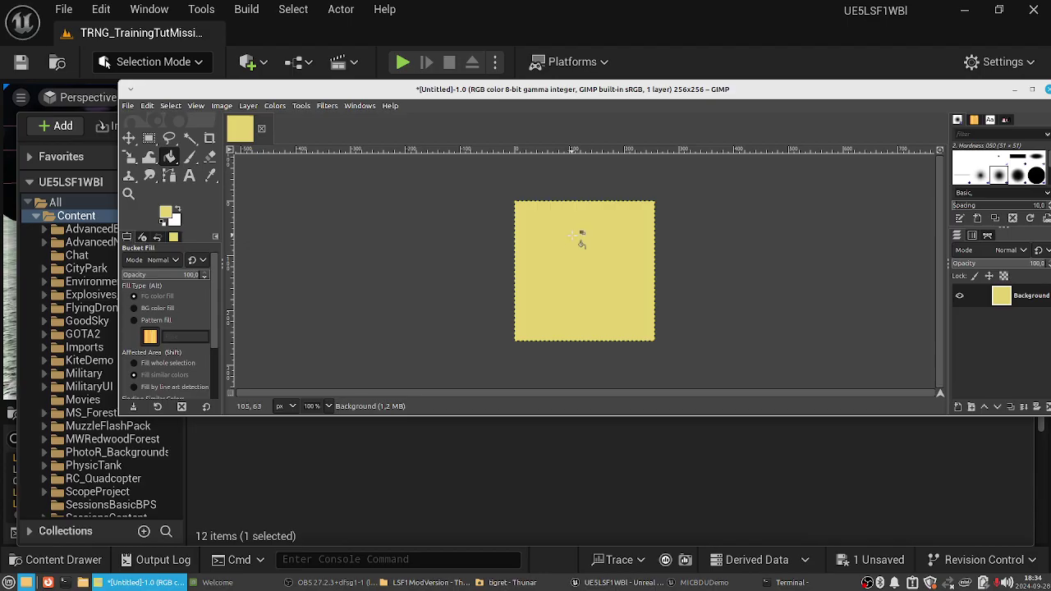
- Darken the foreground colour slightly to a muted olive yellow and refill the canvas
click(165, 213)
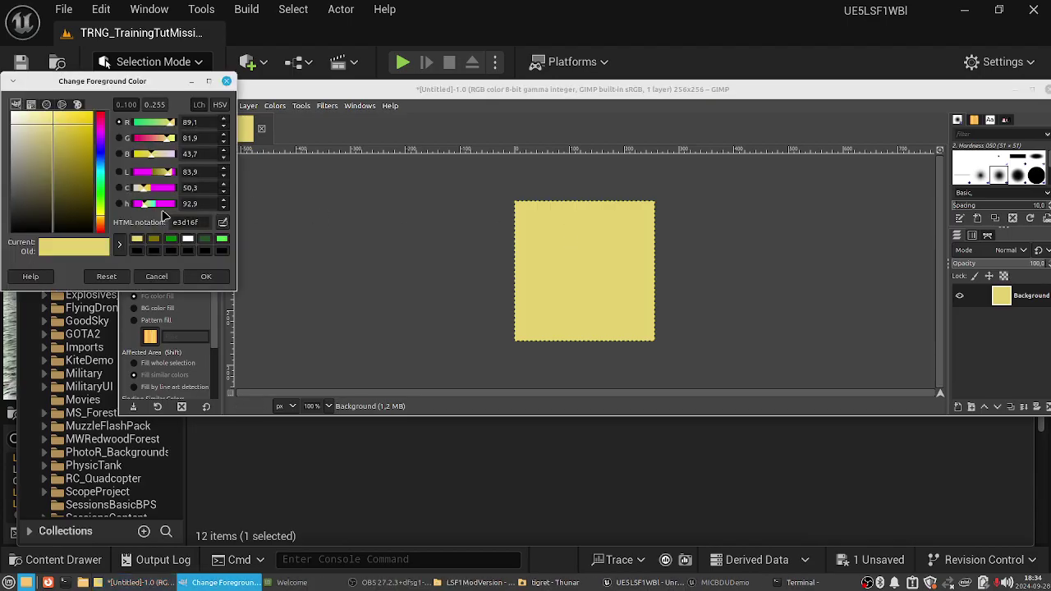
drag(47, 132, 59, 144)
click(206, 276)
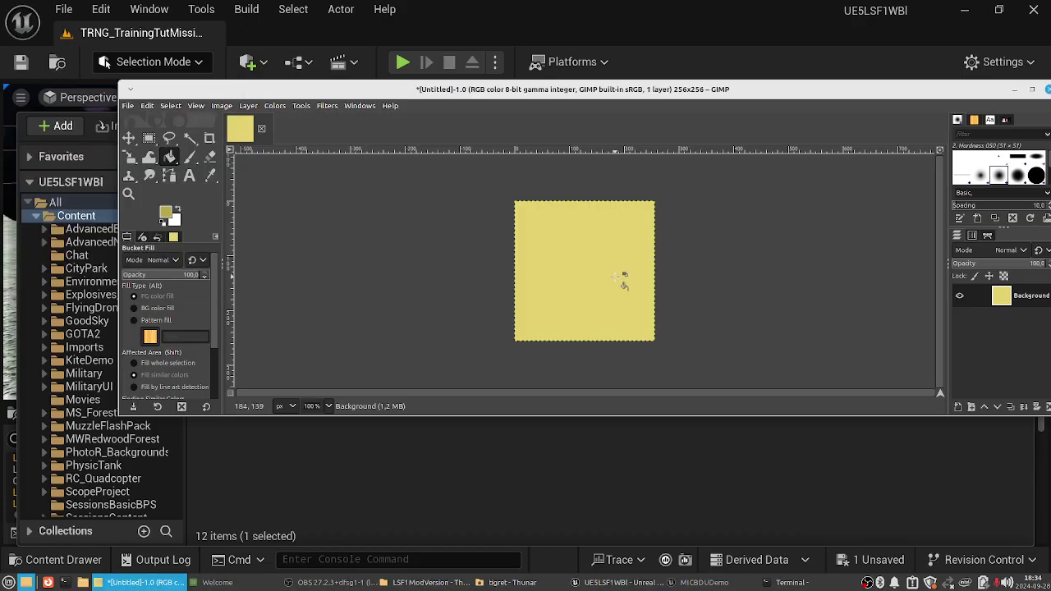
click(617, 278)
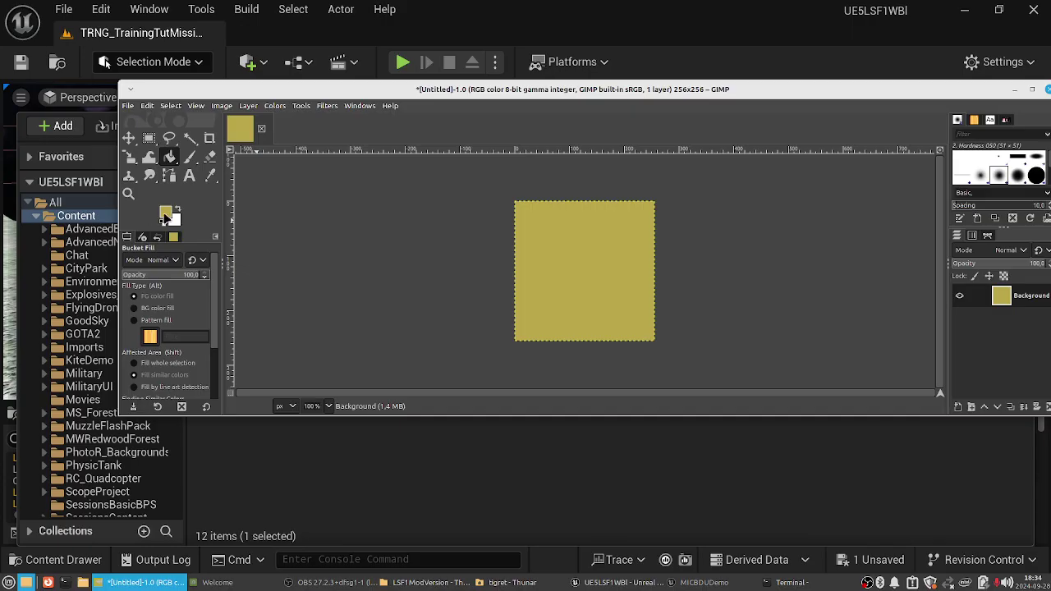
- Desaturate the foreground colour to beige c6bc83 and refill the canvas
click(165, 216)
mouse_move(54, 137)
mouse_down()
mouse_move(19, 143)
mouse_move(38, 137)
mouse_up()
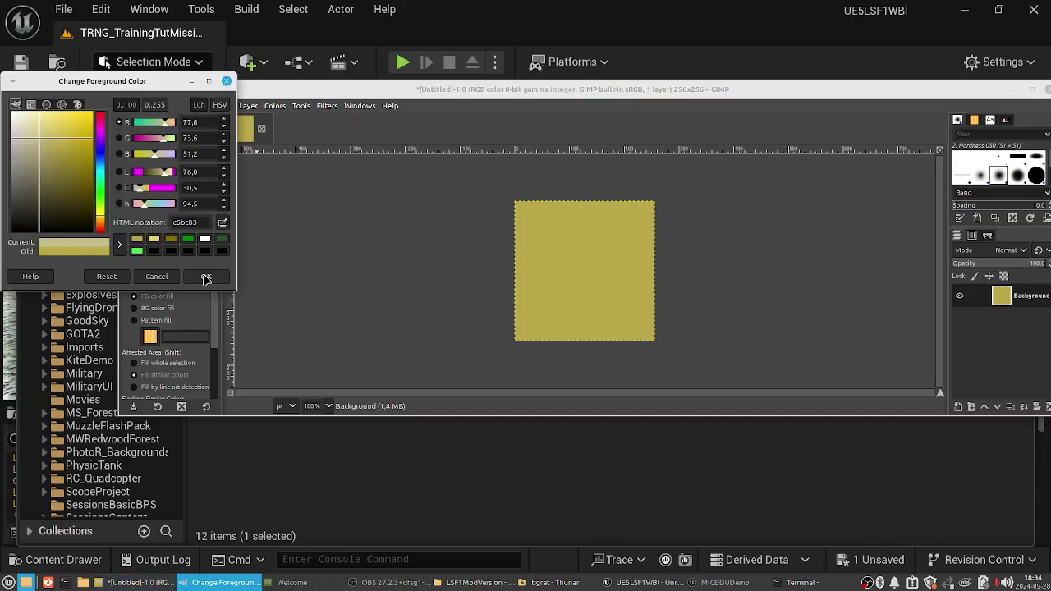
click(206, 277)
click(553, 274)
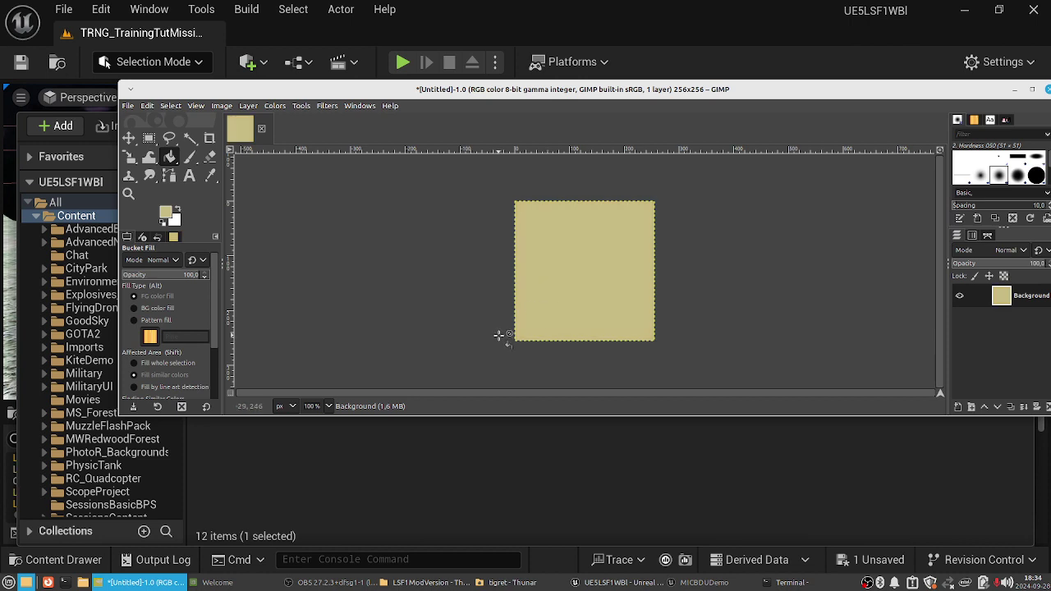
- Set the foreground colour to the darker khaki aaa06d and fill the canvas with it
click(165, 213)
mouse_move(41, 145)
mouse_down()
mouse_move(40, 168)
mouse_move(43, 156)
mouse_up()
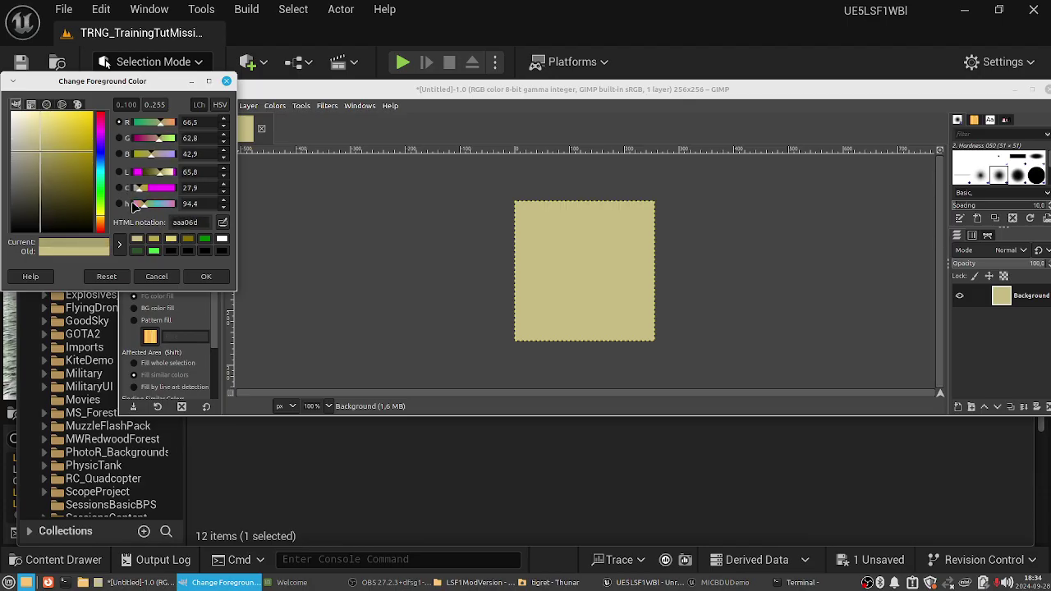
click(206, 276)
click(595, 274)
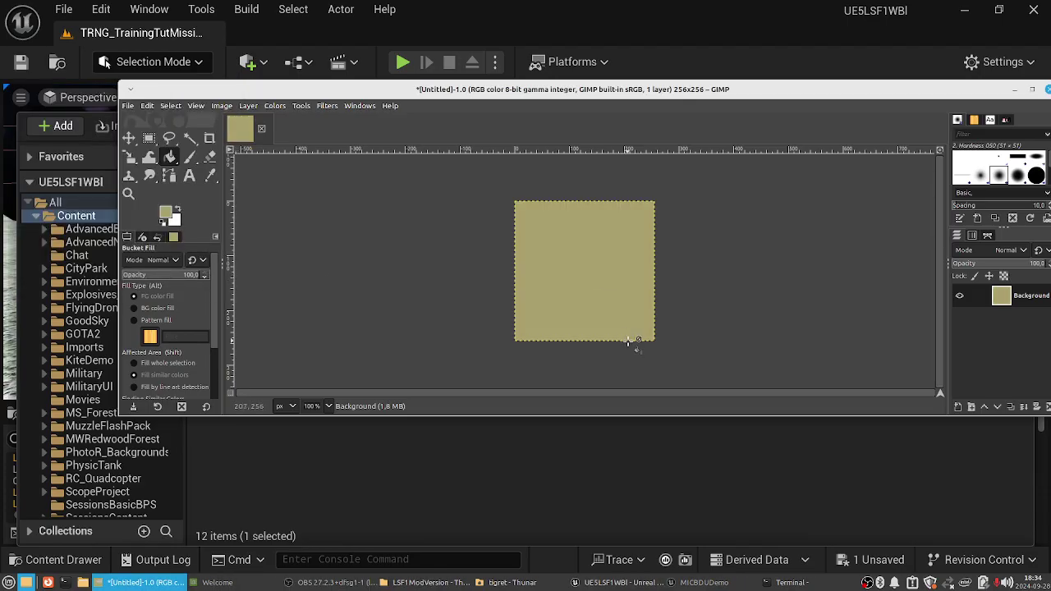
- Export the khaki image to the Desktop as 256NewModSoldierCamo.png with the default PNG options
drag(454, 89, 382, 80)
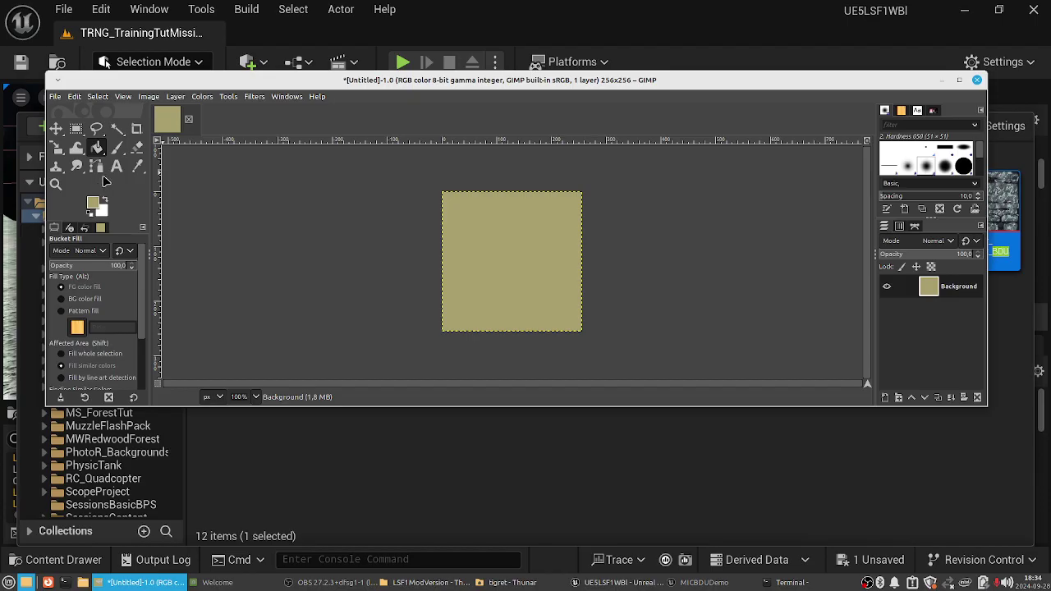
click(55, 97)
click(55, 97)
click(55, 97)
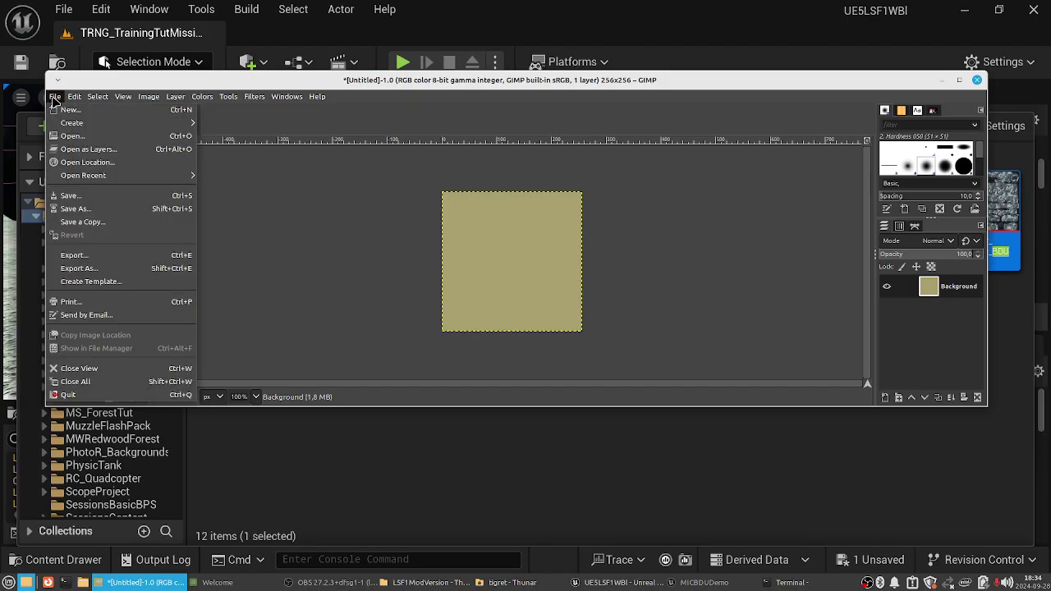
click(79, 268)
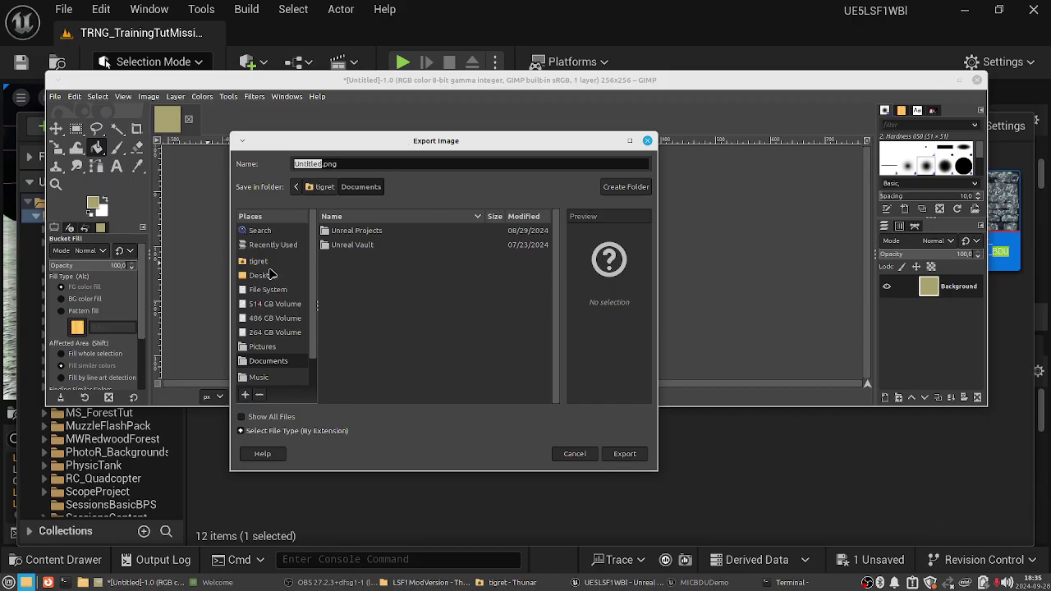
click(264, 275)
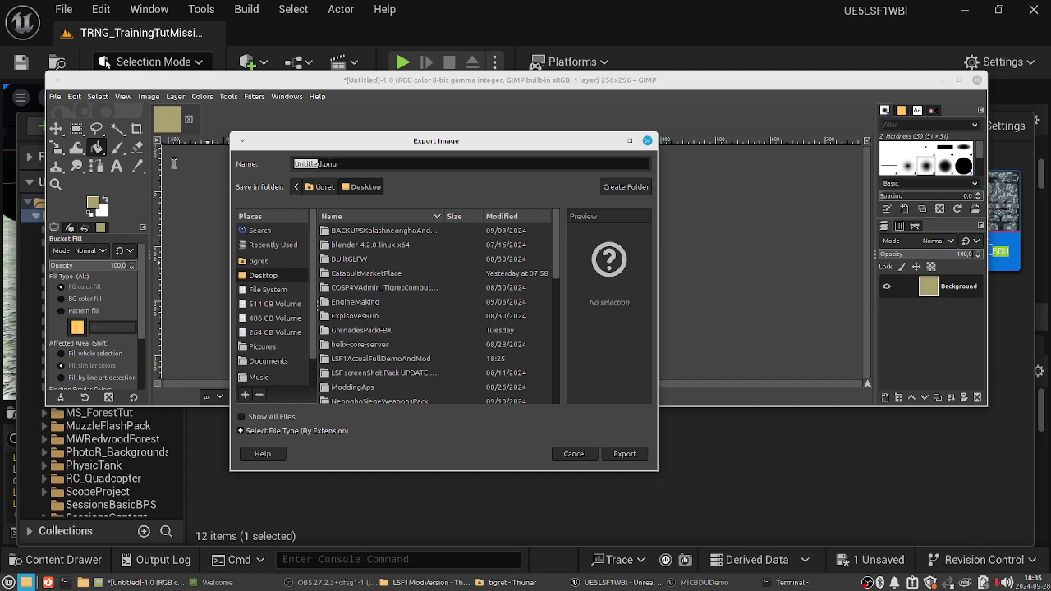
text(t)
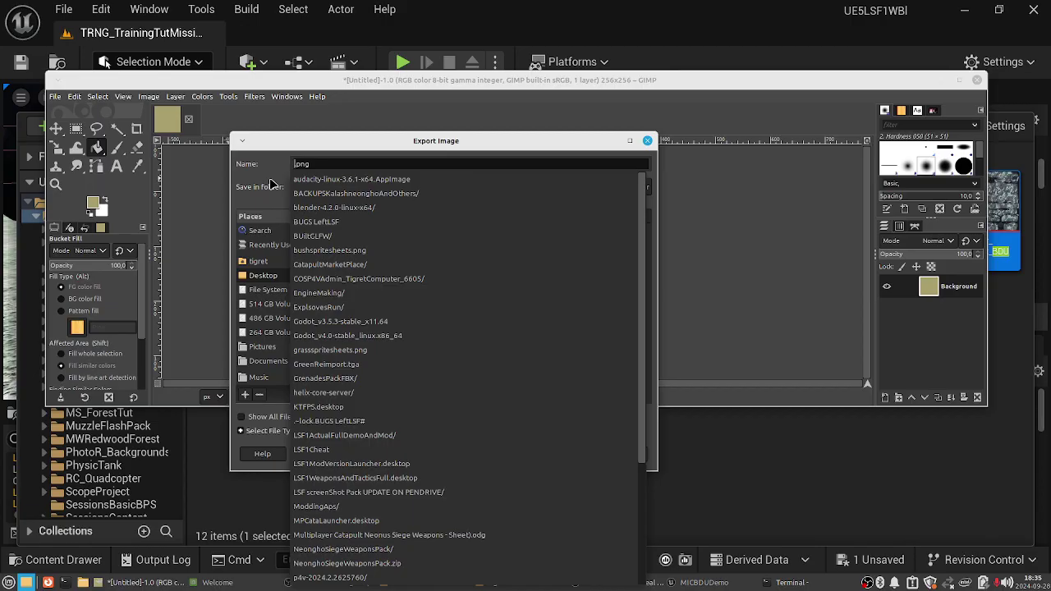
text(256NewModSoldierCamo)
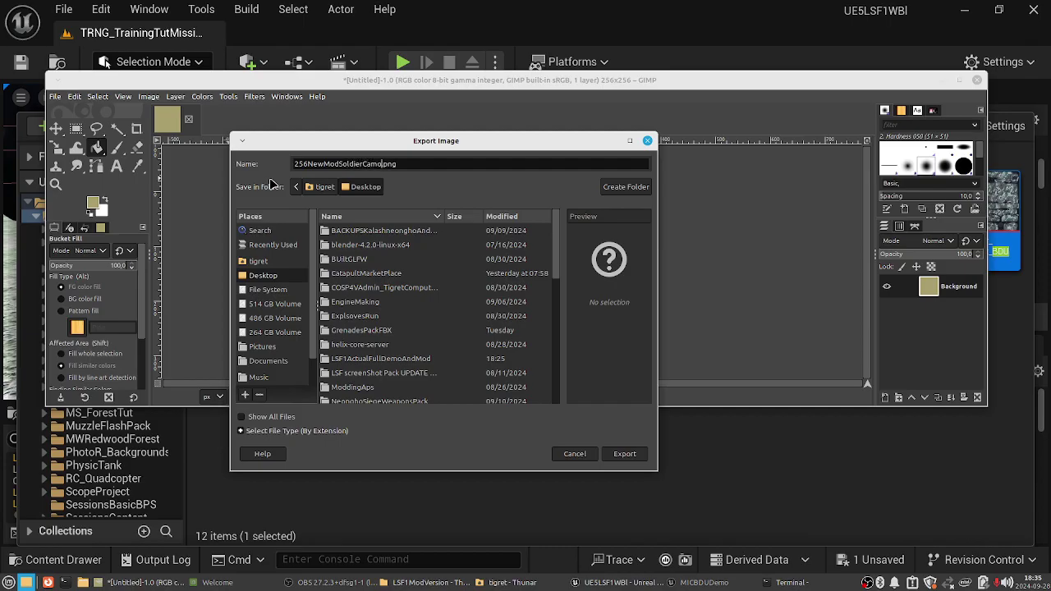
click(621, 455)
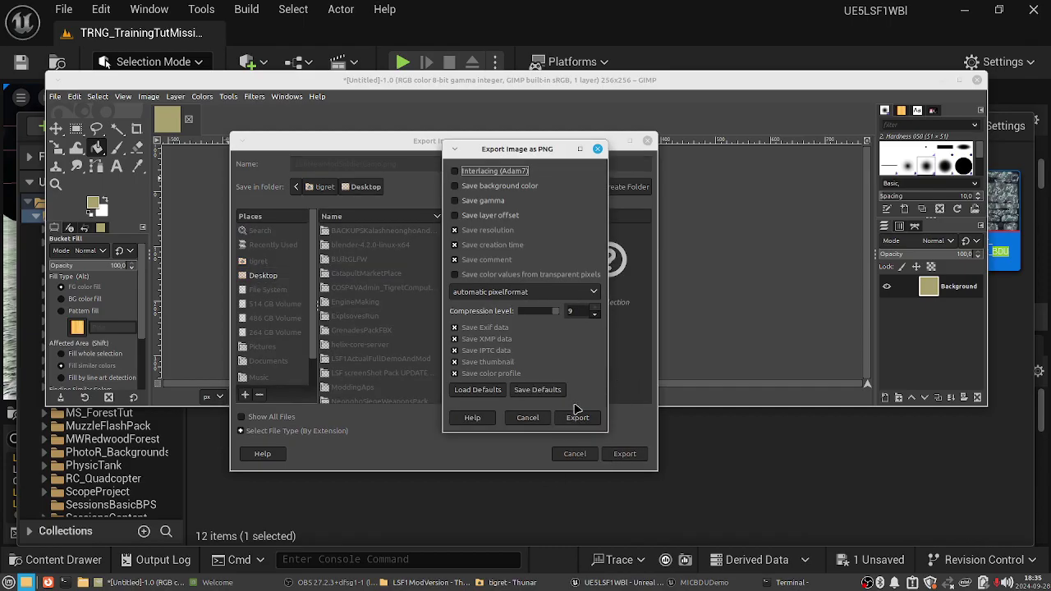
click(577, 417)
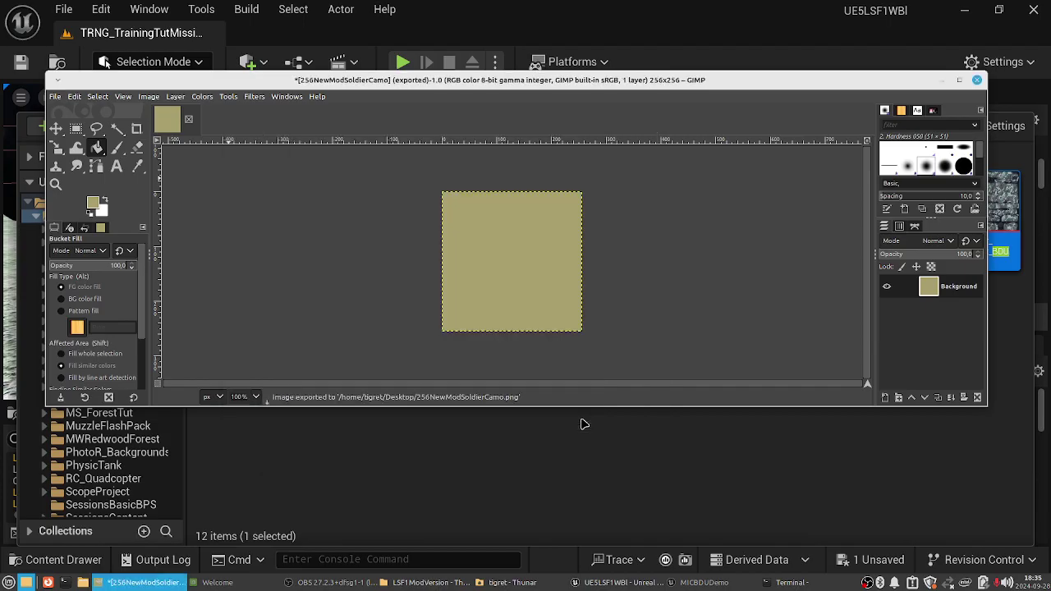
- Start scaling the camouflage image, entering 102 px as its width
click(148, 96)
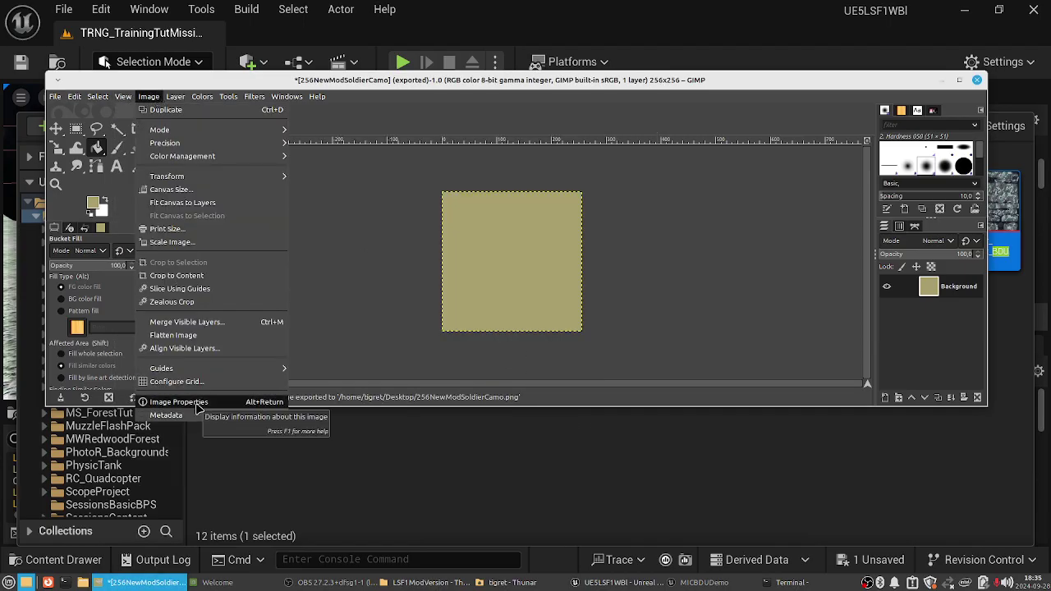
click(172, 241)
click(500, 224)
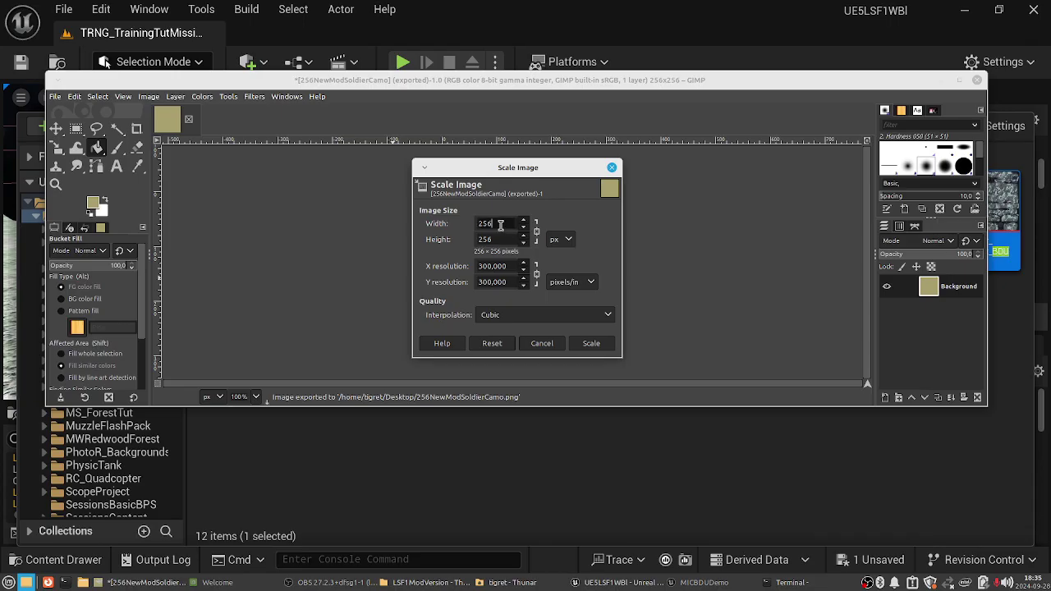
key(ctrl+a)
text(102)
- Switch to Unreal Editor, search the project content for m81 and check the woodland camouflage texture's dimensions
click(608, 582)
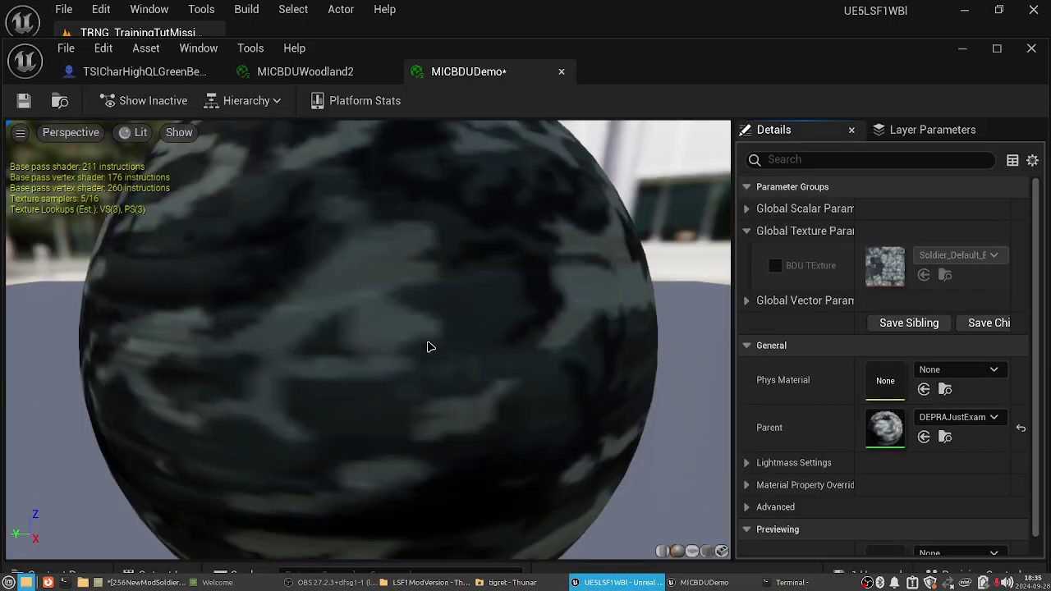
click(304, 71)
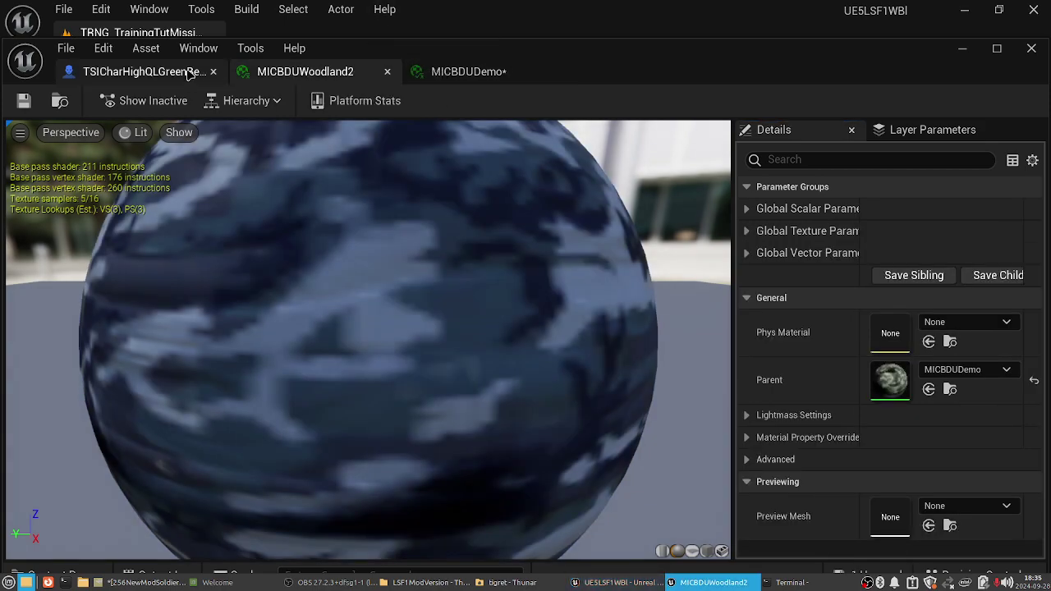
click(188, 72)
click(962, 48)
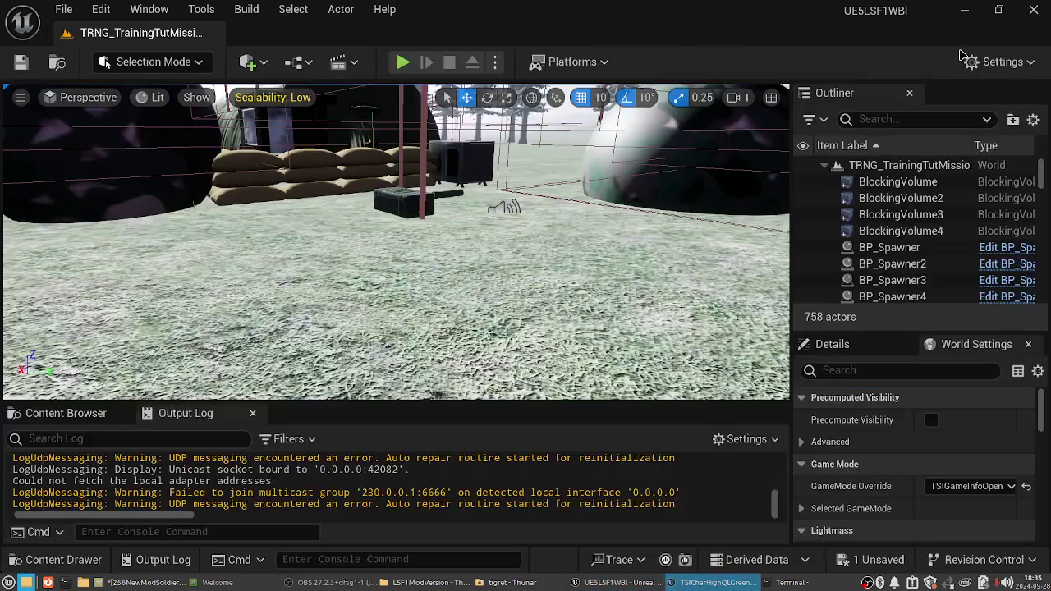
click(58, 560)
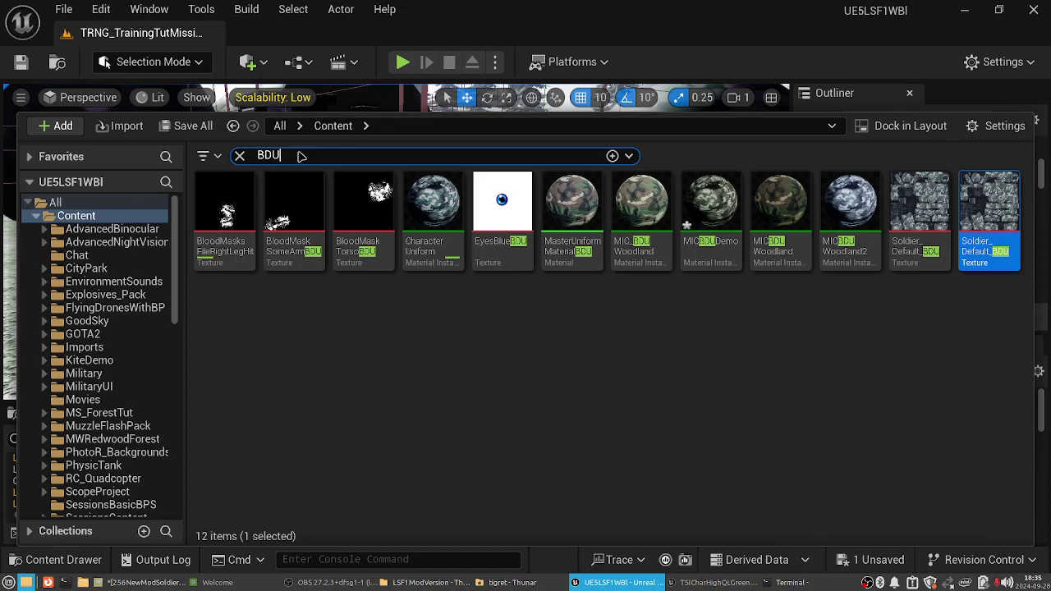
key(ctrl+a)
text(m81)
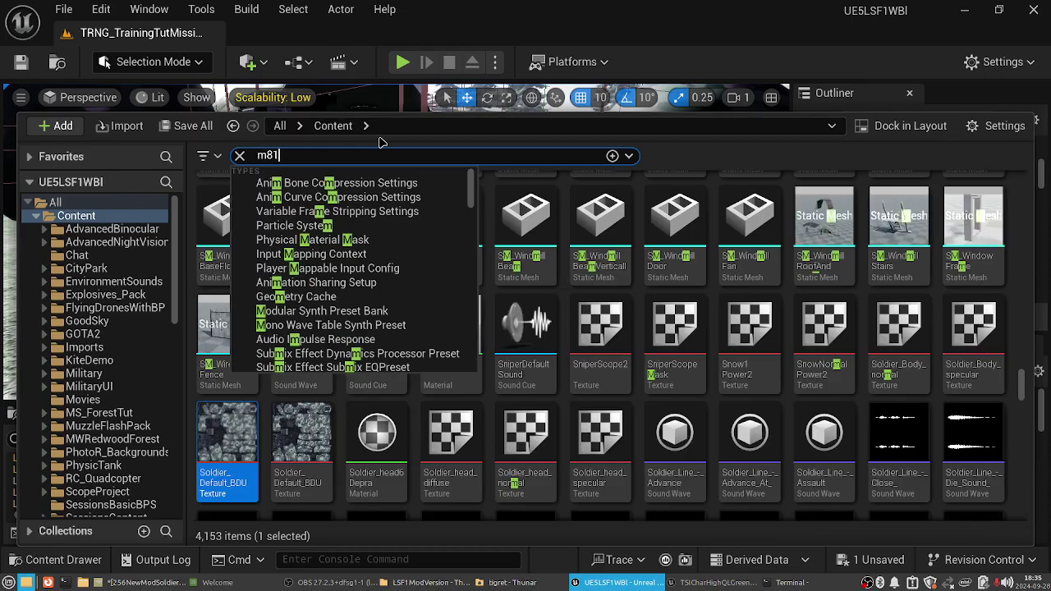
key(Return)
mouse_move(207, 199)
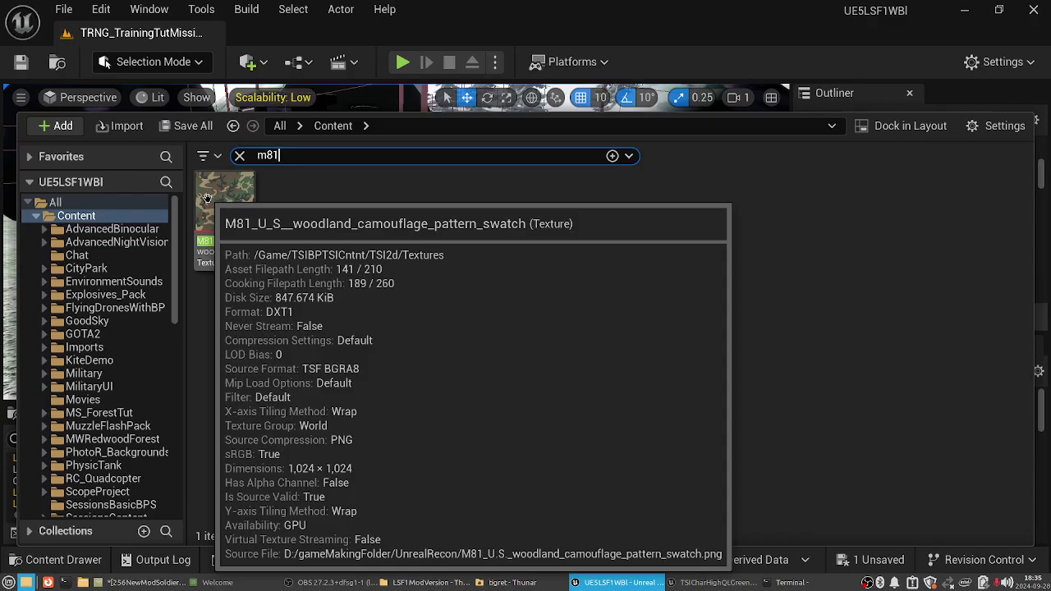
- Switch back to GIMP and scale the camouflage image to 1024 × 1024 px
click(789, 582)
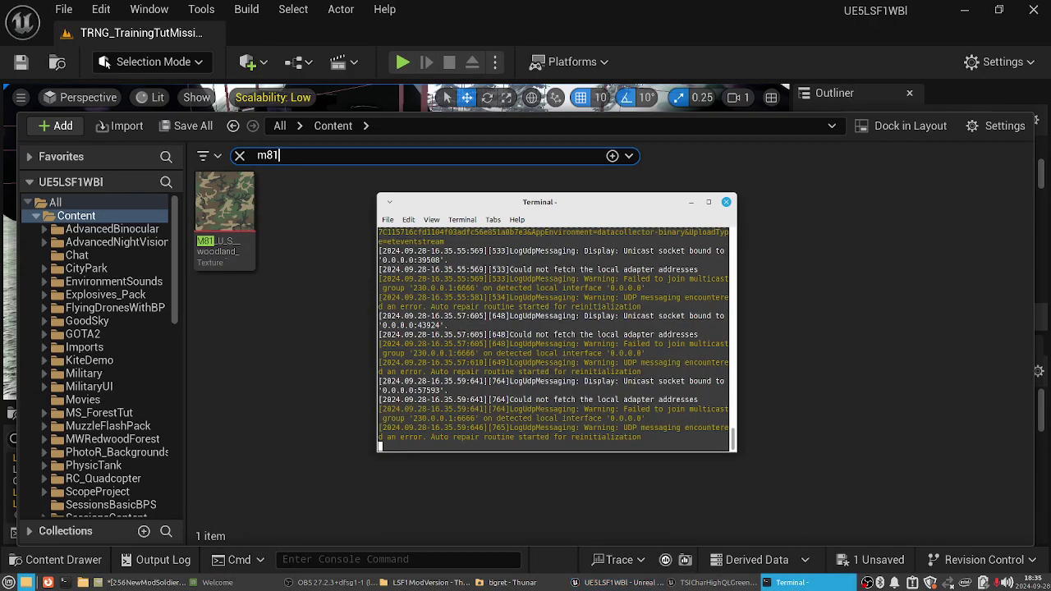
click(139, 582)
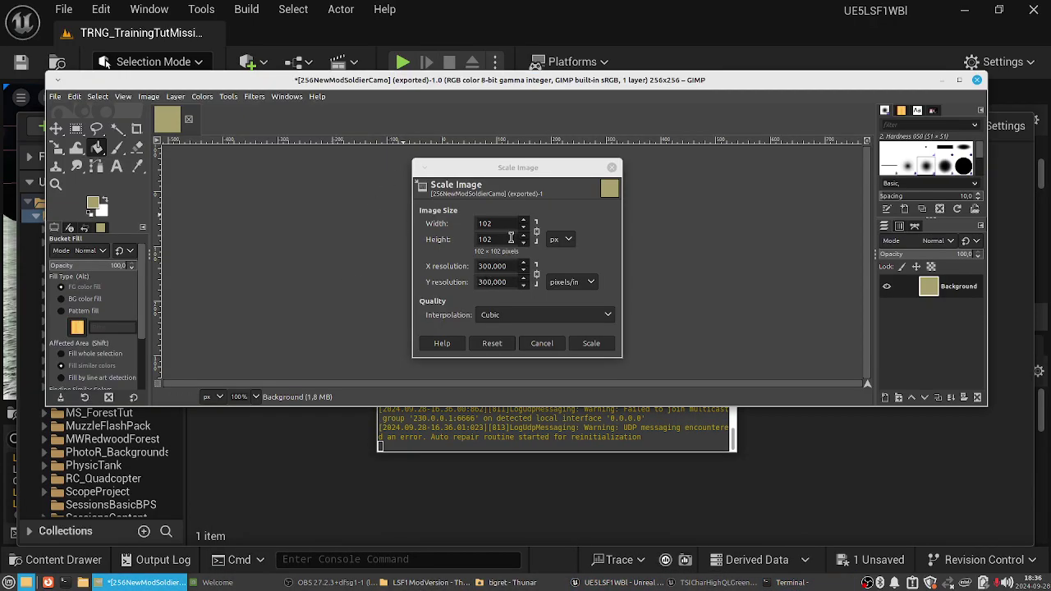
click(501, 226)
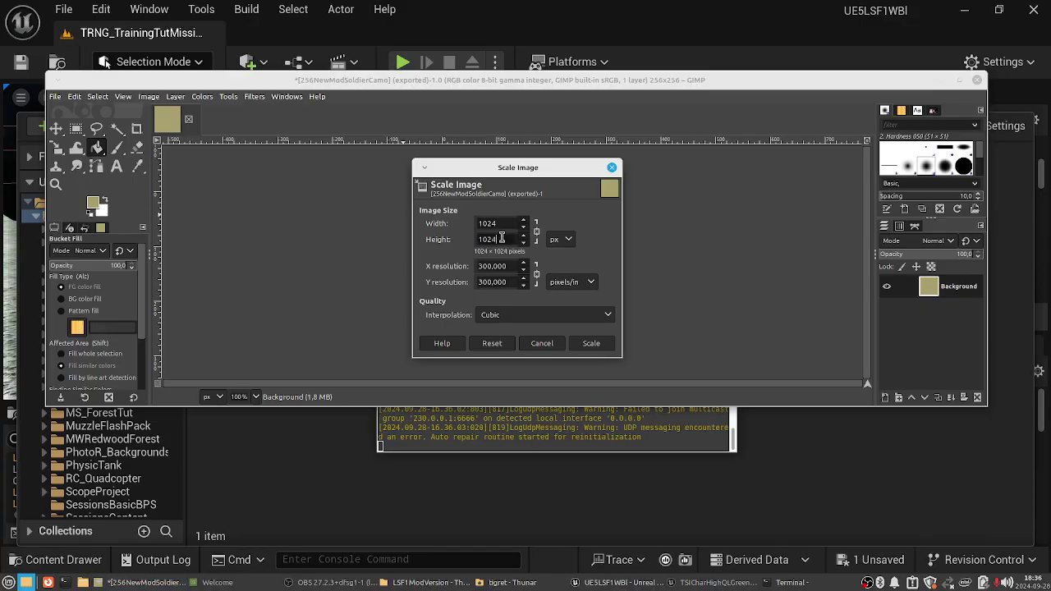
click(591, 344)
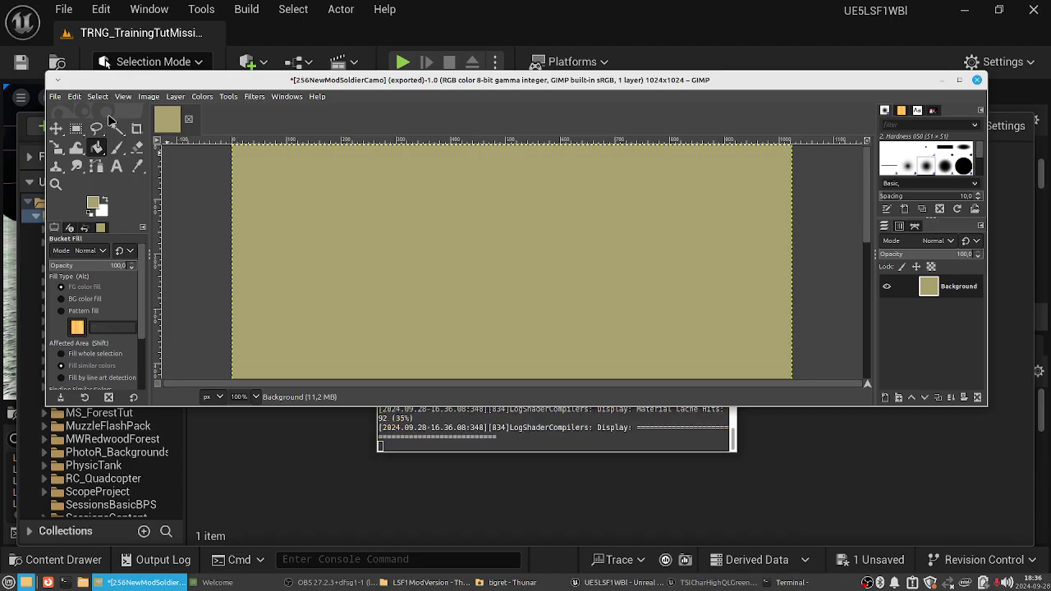
- Export the scaled image to the Desktop as 1kNewModSoldierCamo.png with the default PNG options
click(55, 96)
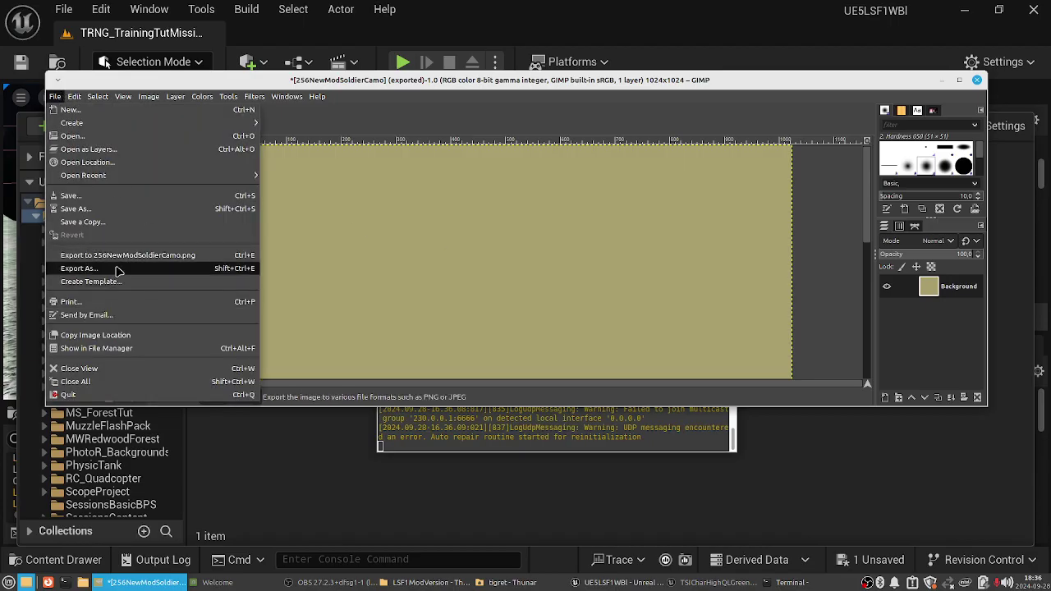
click(118, 269)
drag(310, 164, 278, 159)
text(1kNewModSoldierCamo.png)
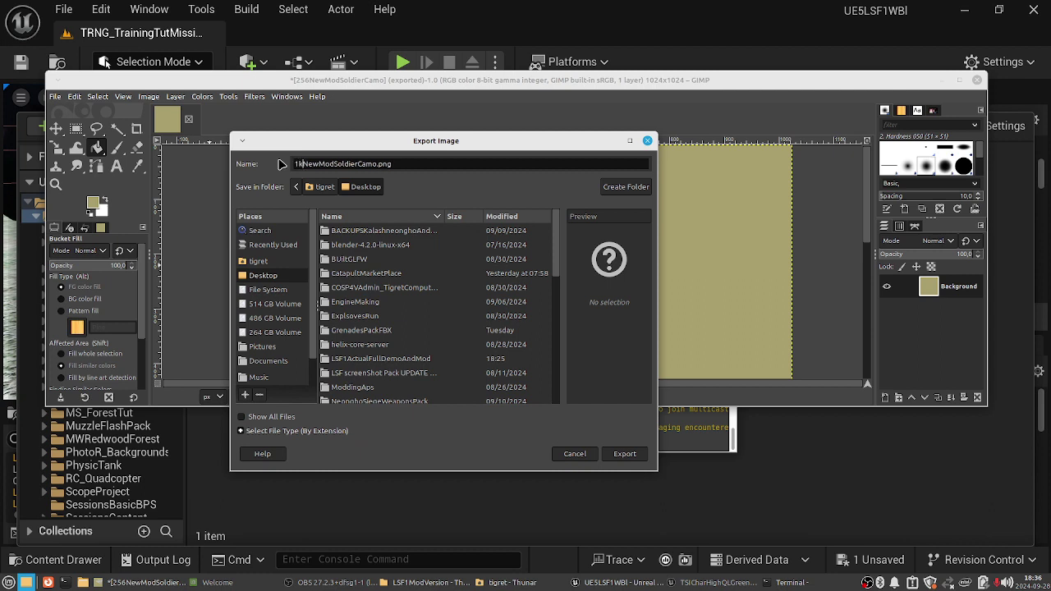
click(622, 457)
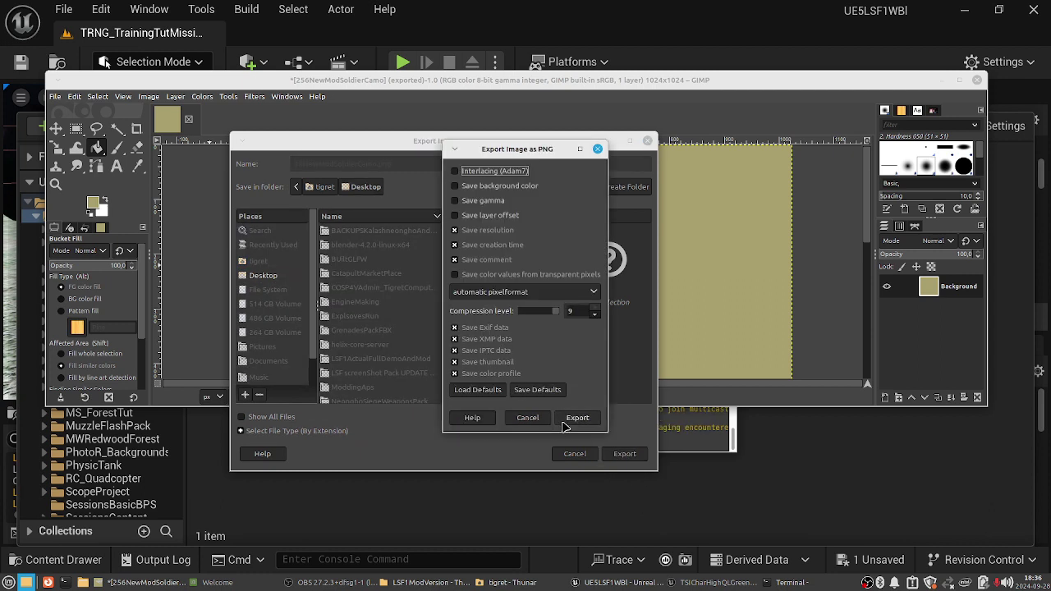
click(563, 423)
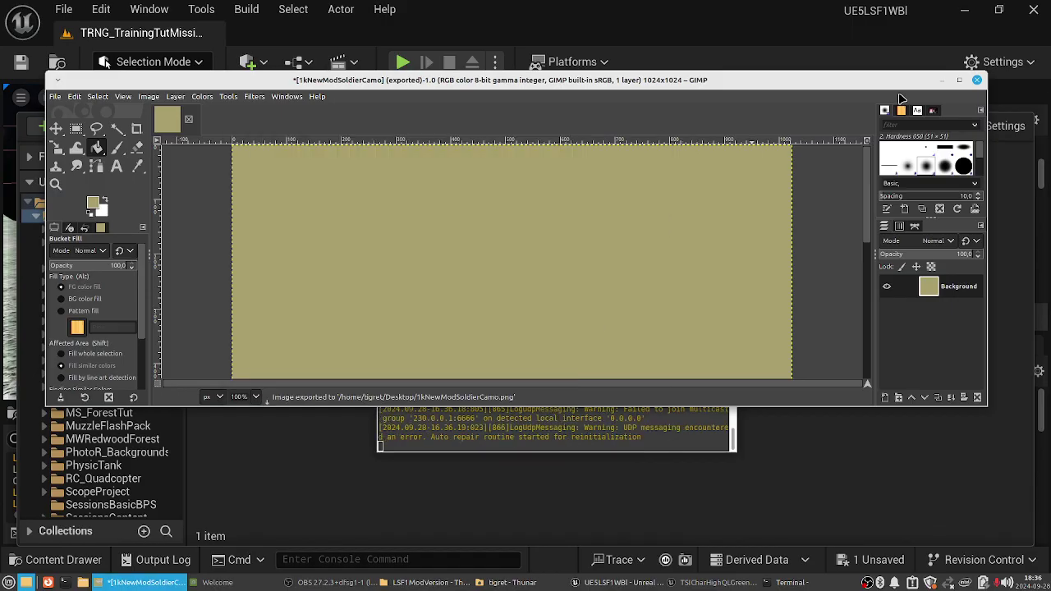
- Return to Unreal Editor, shrink the content drawer and start reimporting the M81 woodland camouflage texture from a new file
click(941, 80)
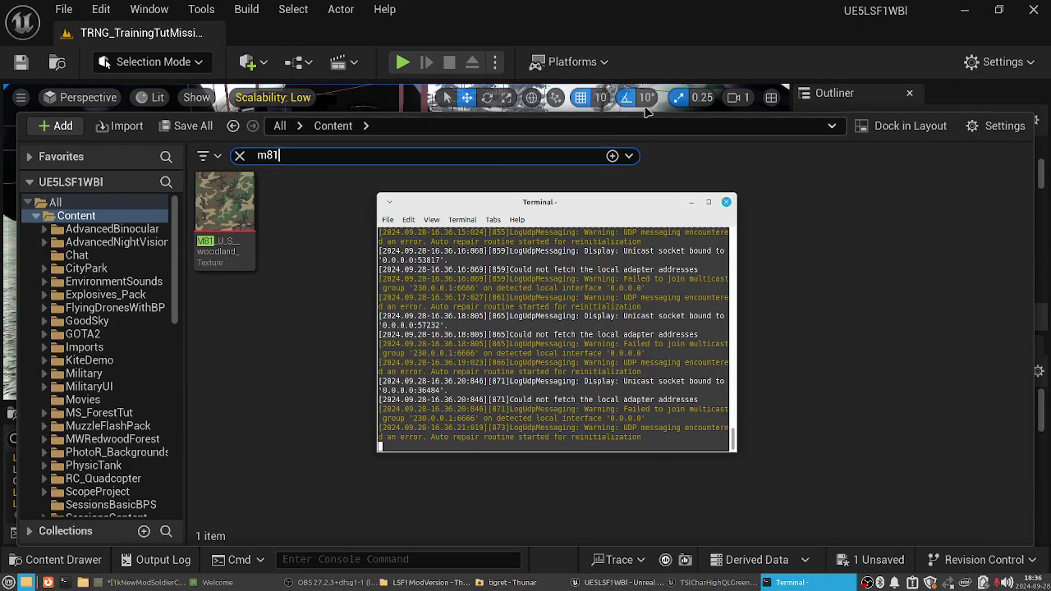
click(640, 123)
click(662, 299)
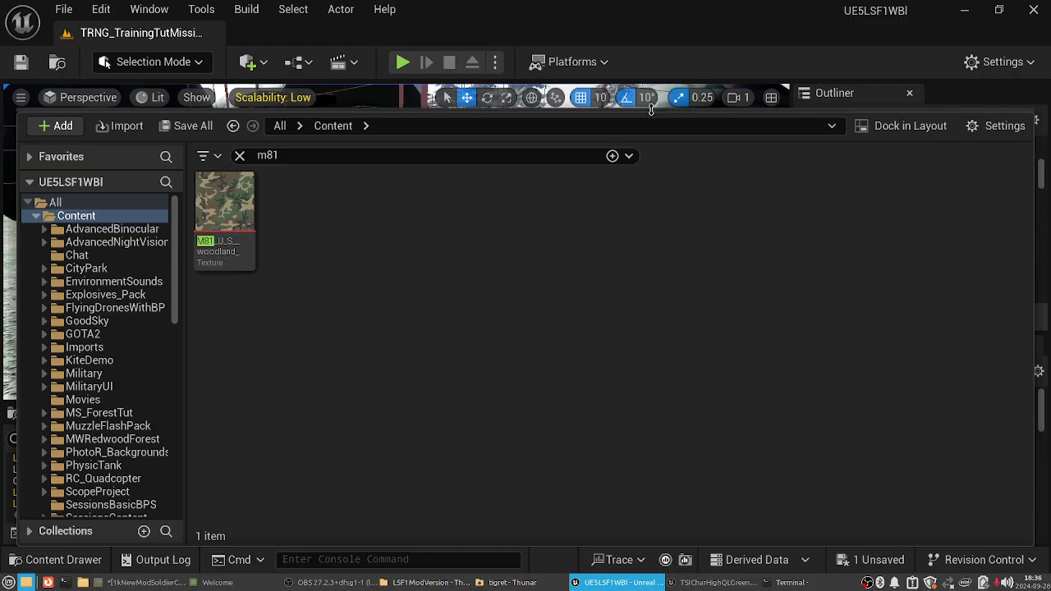
drag(650, 110, 628, 339)
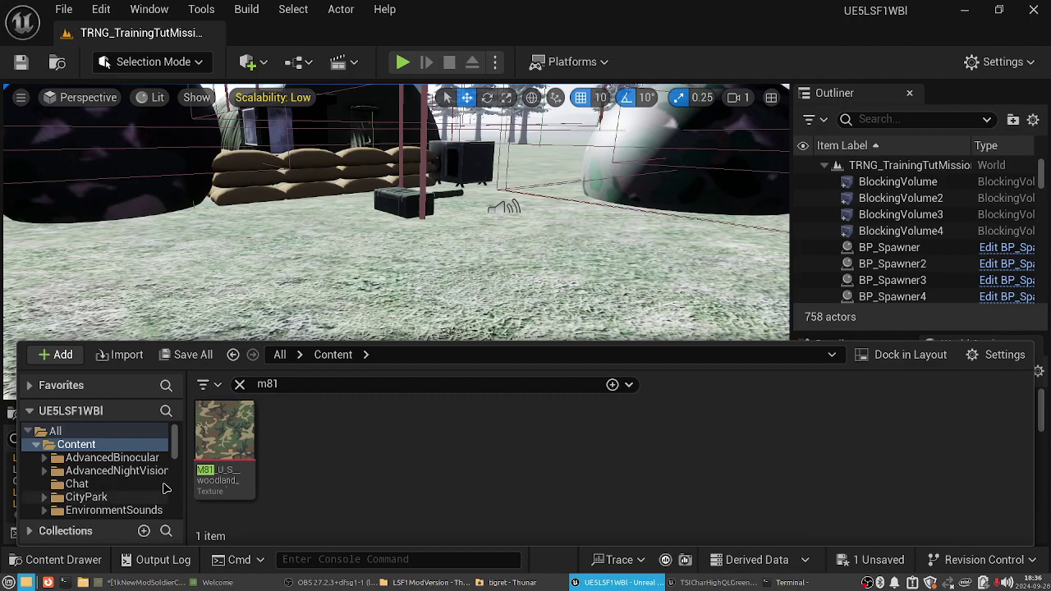
click(224, 435)
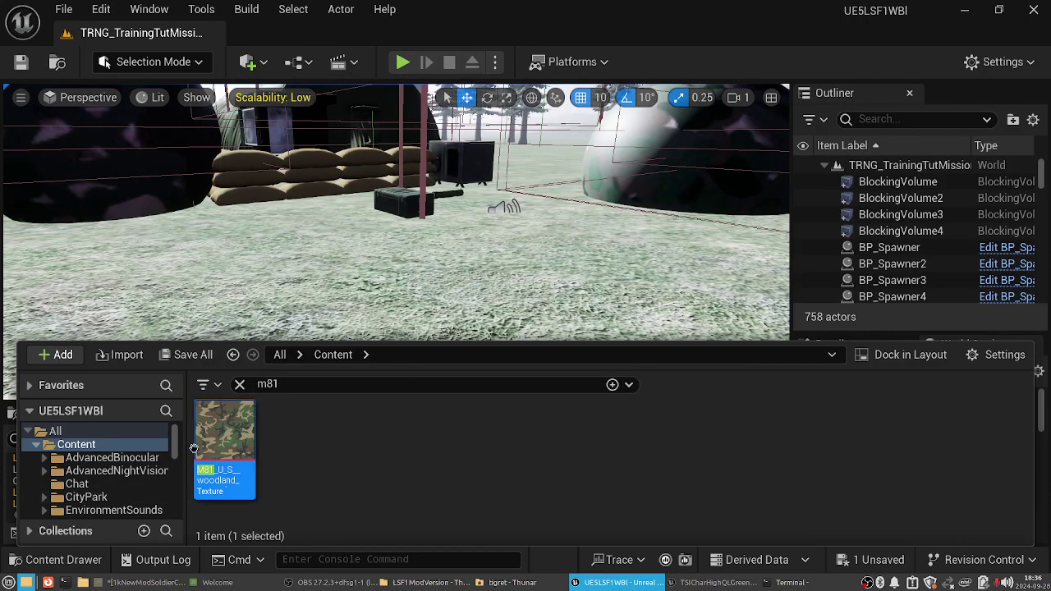
right_click(220, 436)
click(373, 380)
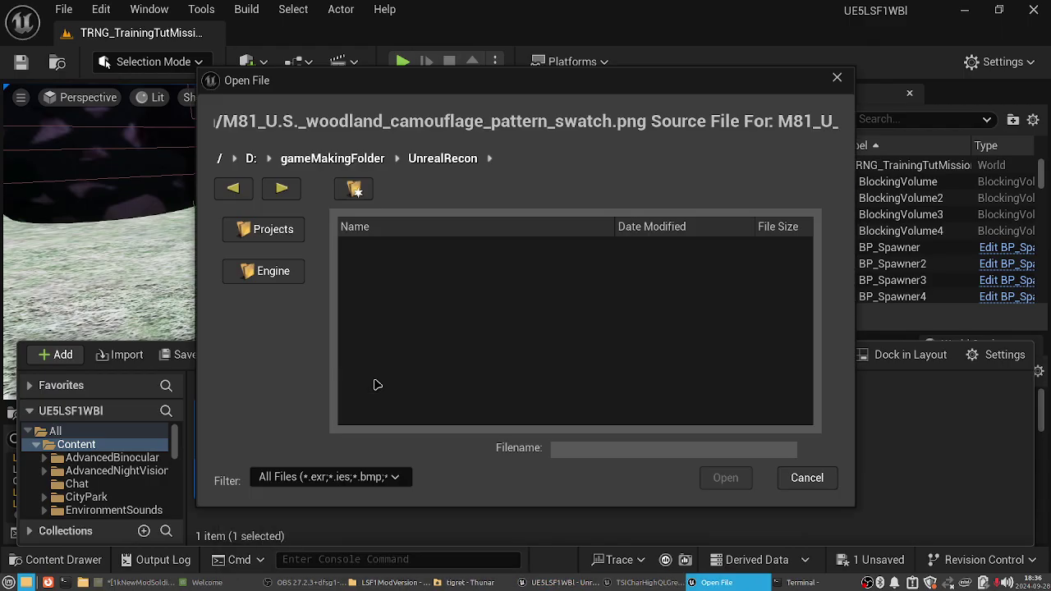
- Browse from the texture's old source folder to the Desktop folder inside the home directory
click(344, 162)
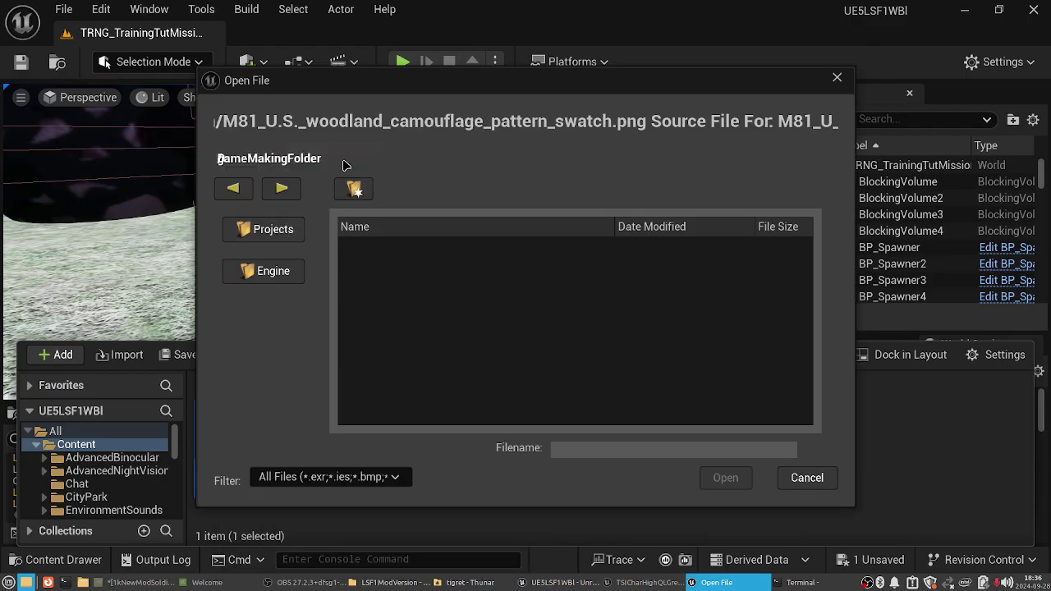
click(220, 159)
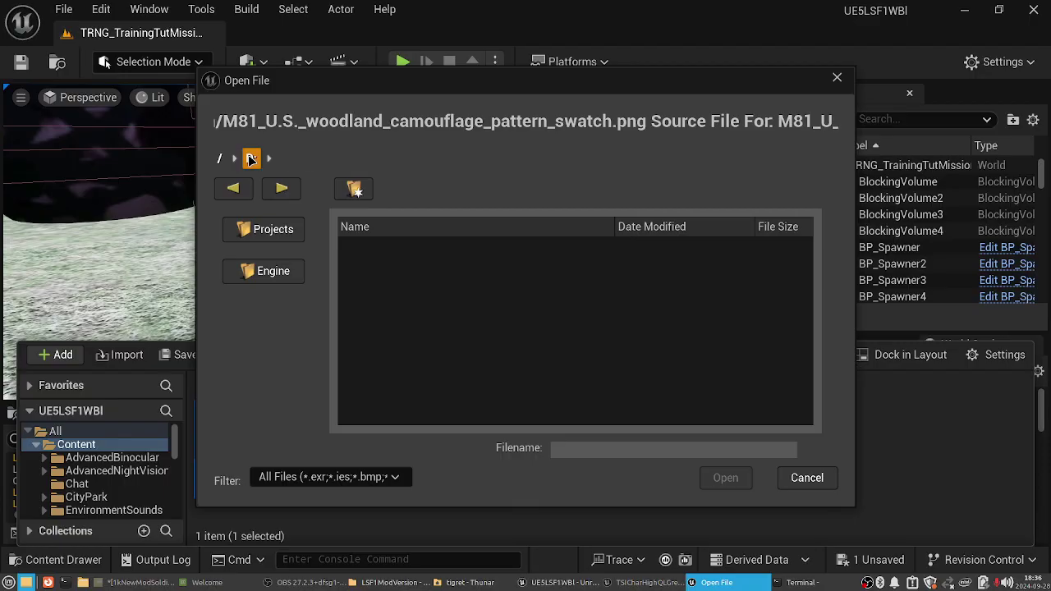
double_click(410, 325)
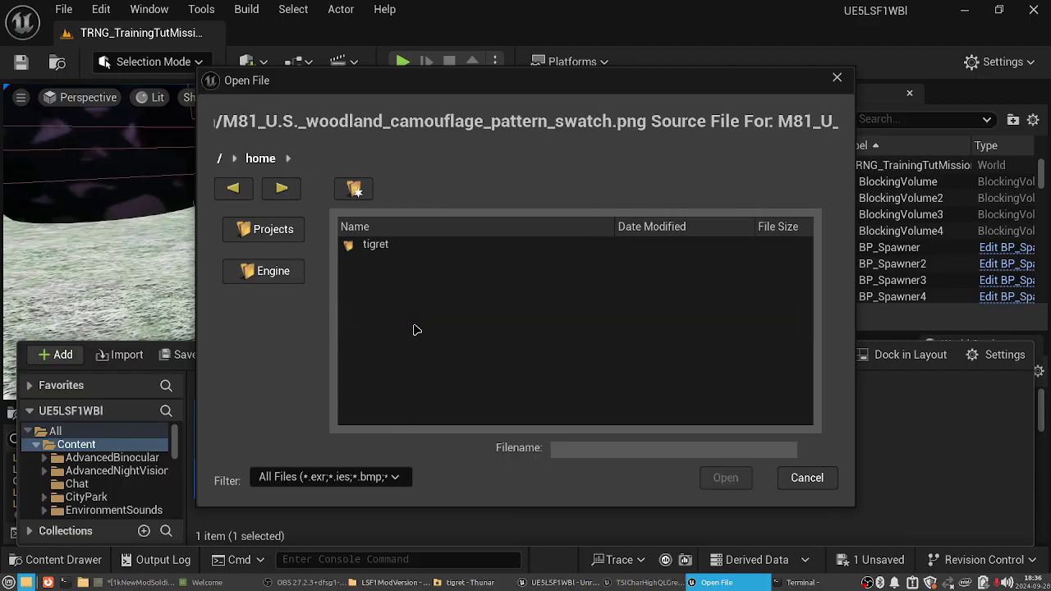
double_click(389, 248)
double_click(389, 249)
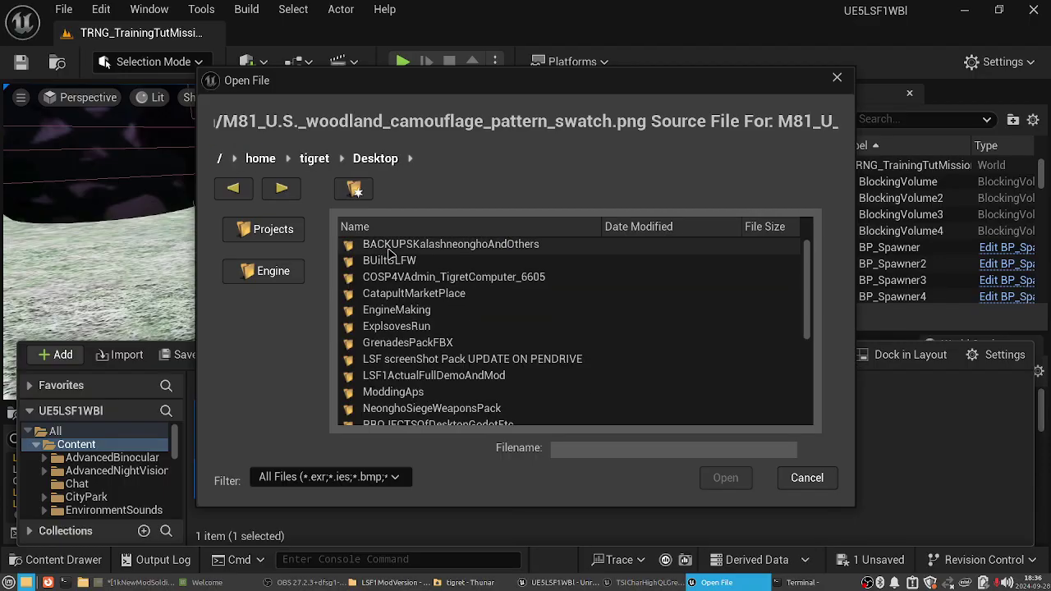
- Reimport the M81 woodland texture from 1kNewModSoldierCamo.png and examine the Green Beret character in the blueprint preview
scroll(389, 254, down, 5)
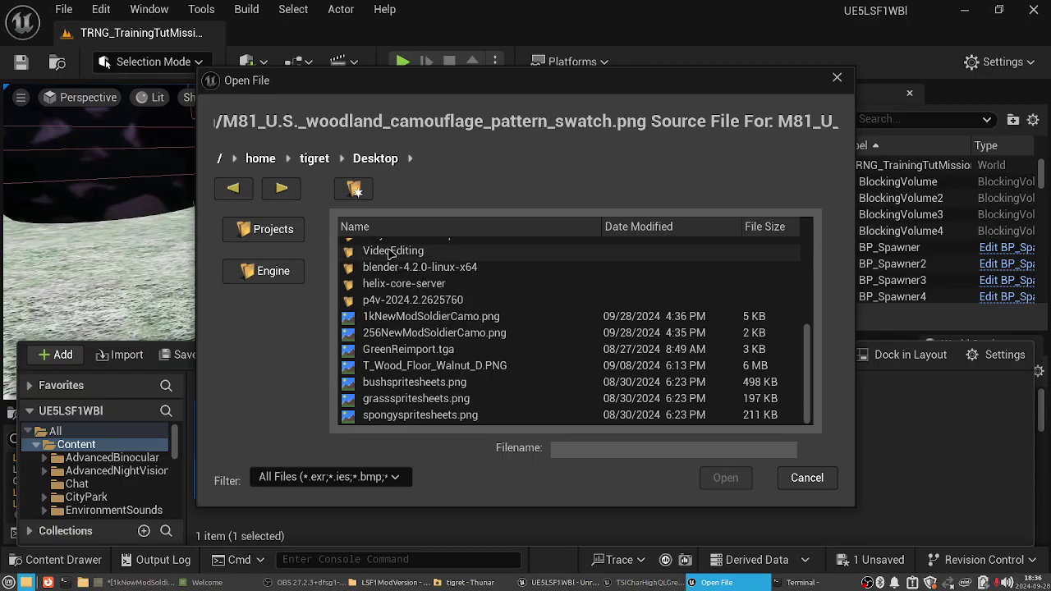
click(410, 317)
drag(516, 80, 541, 80)
click(487, 332)
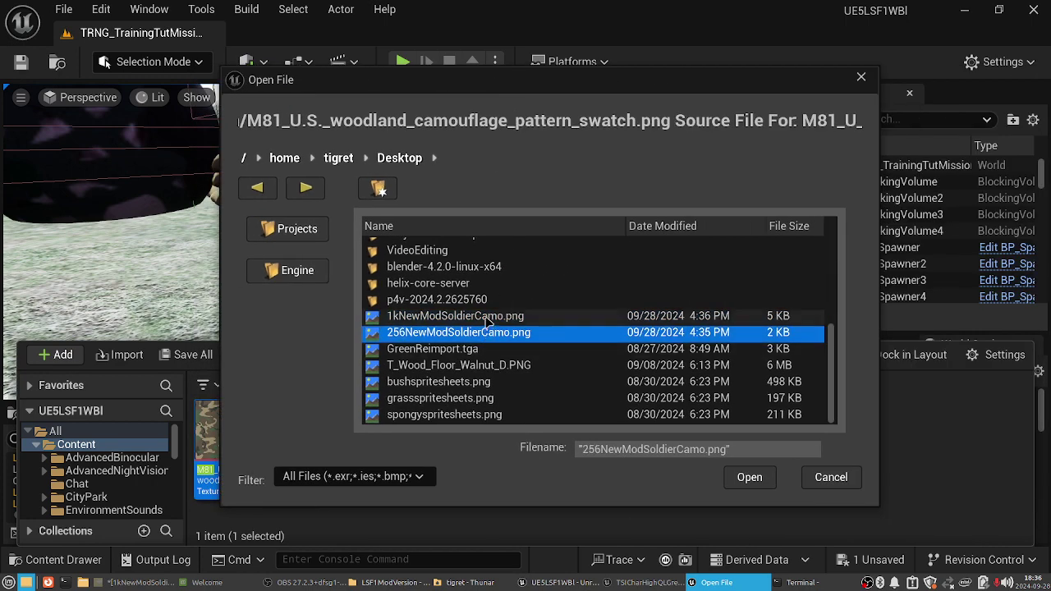
click(487, 316)
click(764, 483)
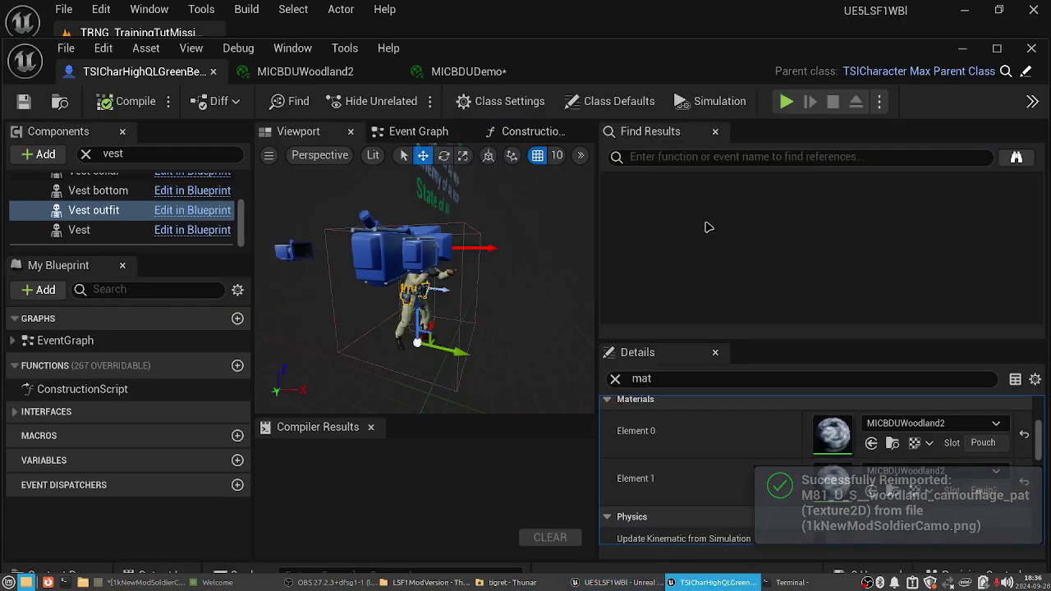
right_drag(424, 278, 380, 320)
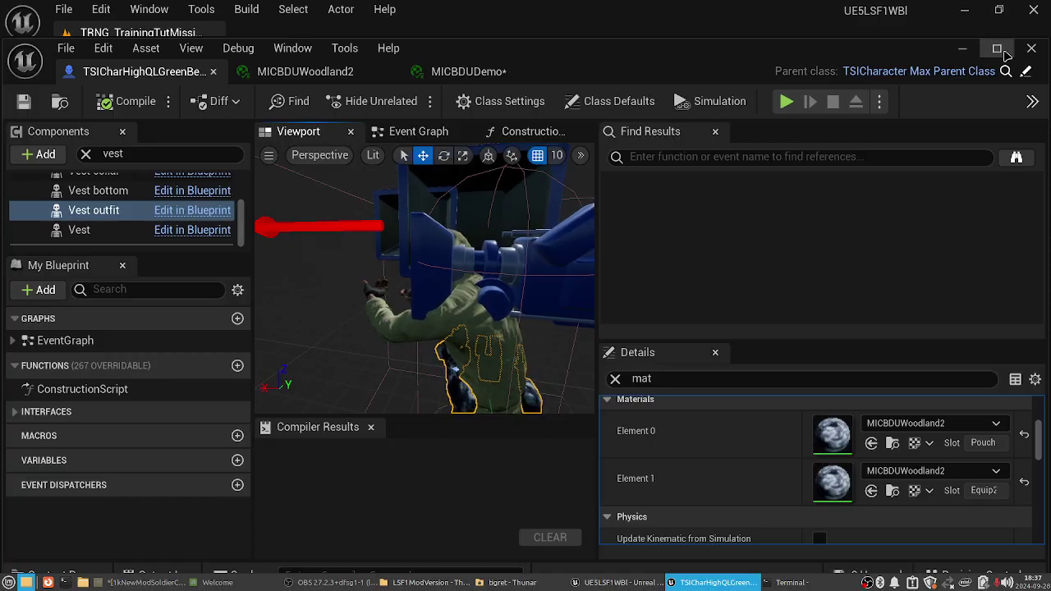
click(965, 49)
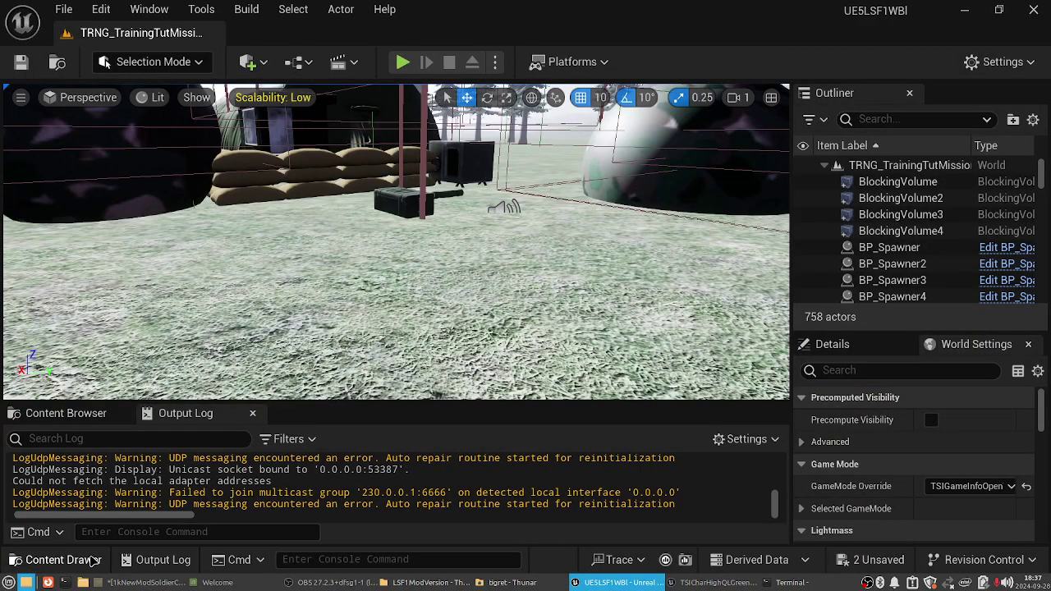
- Reveal the M81 woodland texture asset in the file manager to check its folder, and minimize that window
click(61, 559)
right_click(222, 452)
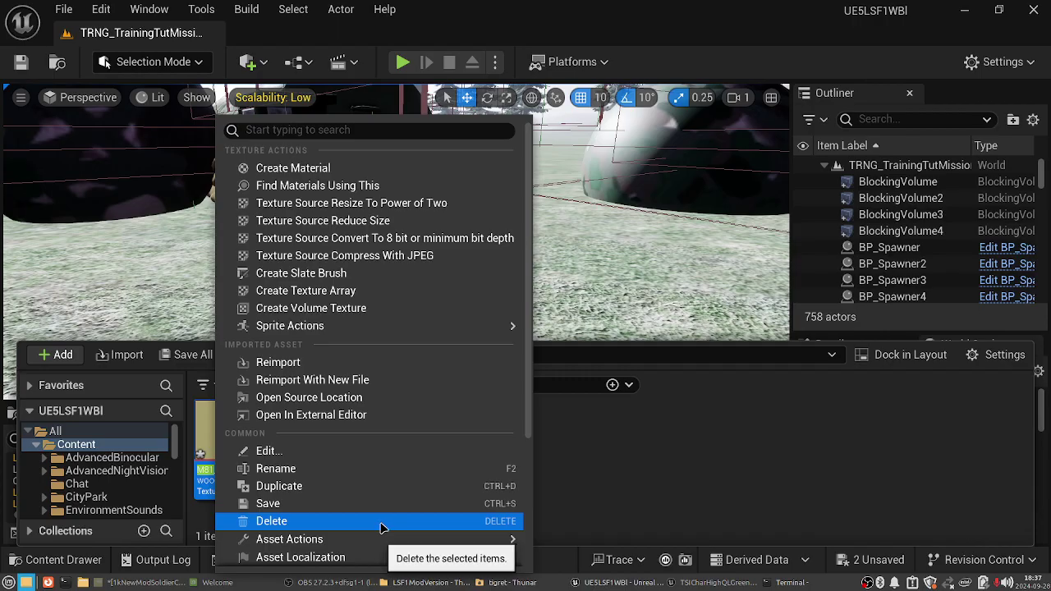
mouse_move(368, 545)
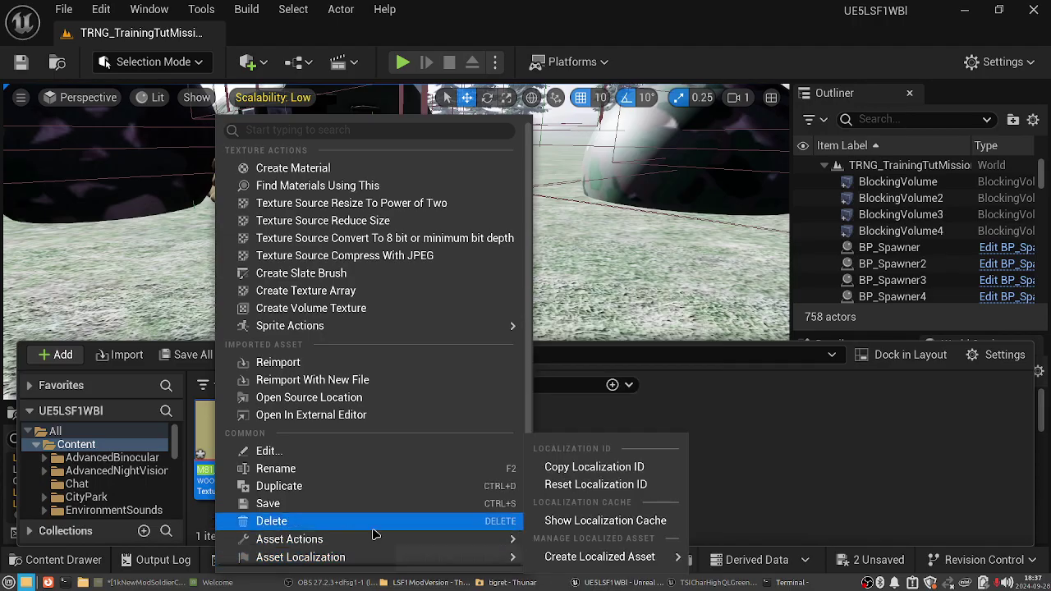
scroll(374, 535, down, 5)
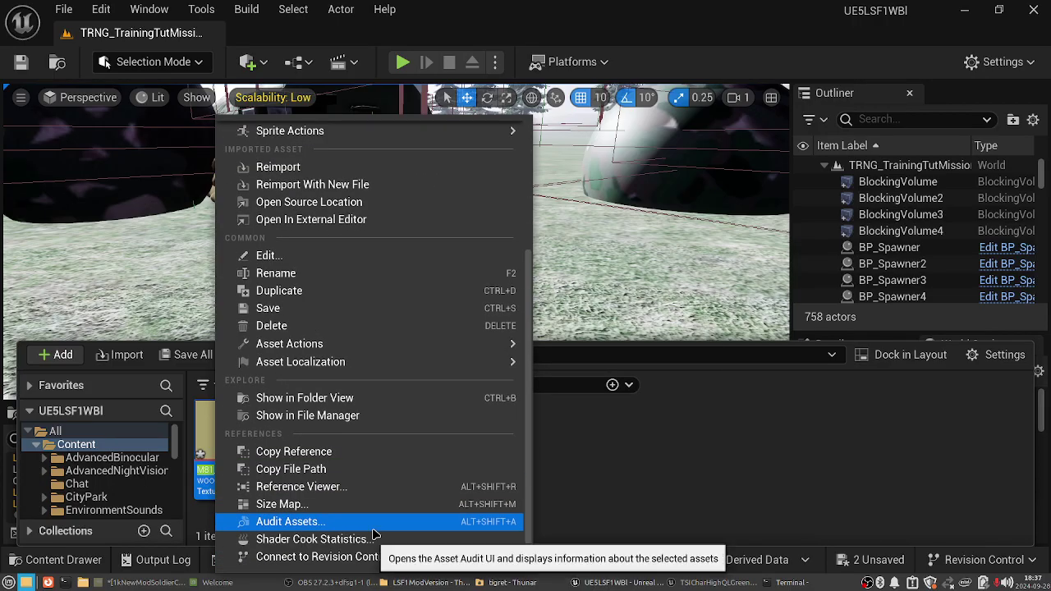
click(356, 416)
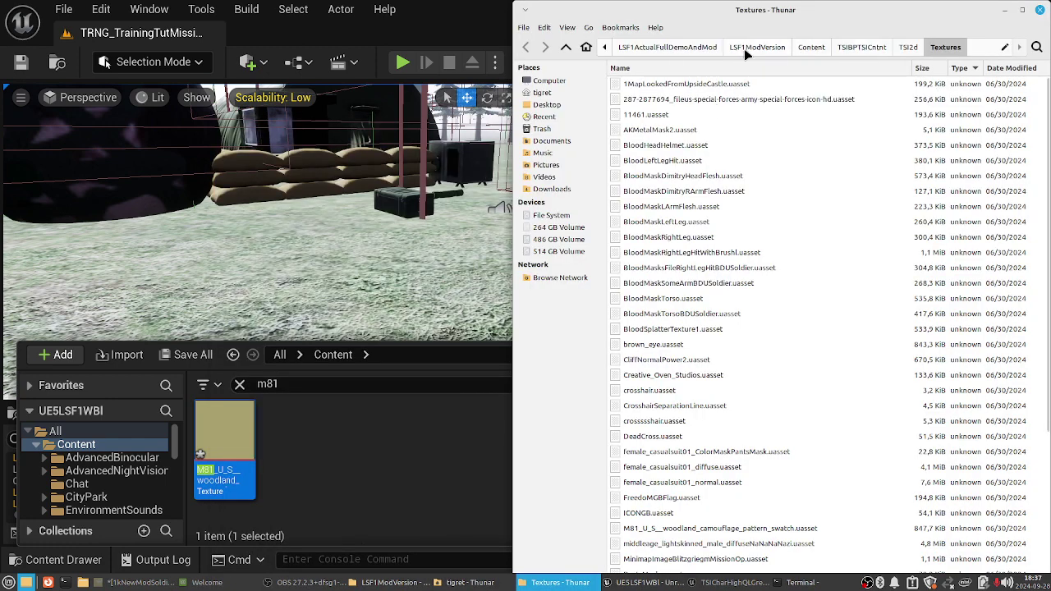
click(1004, 11)
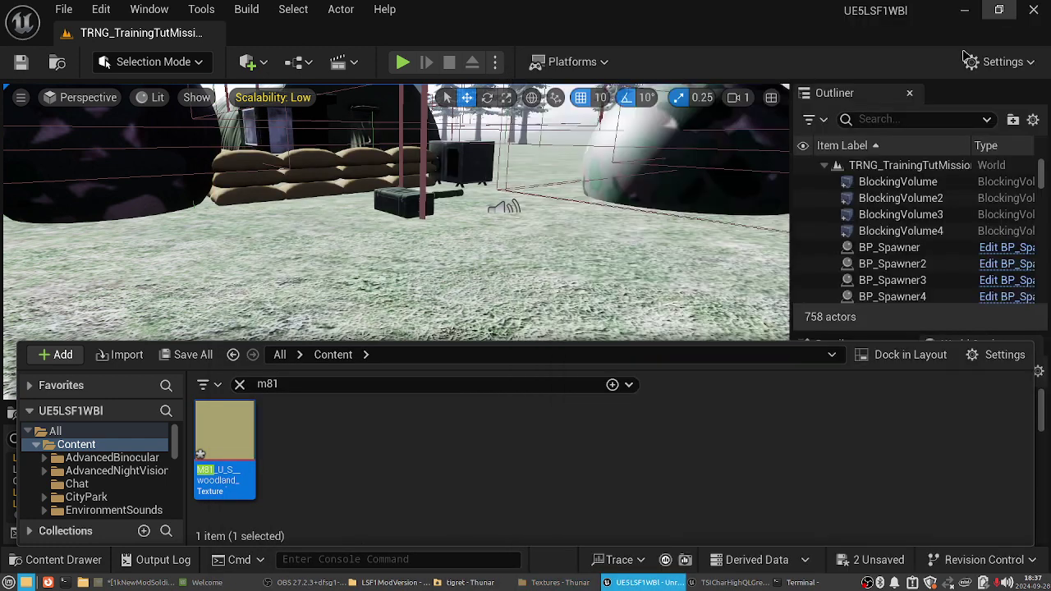
- Search the project content for bdu and open the Soldier_Default_BDU texture to check its dimensions
click(356, 385)
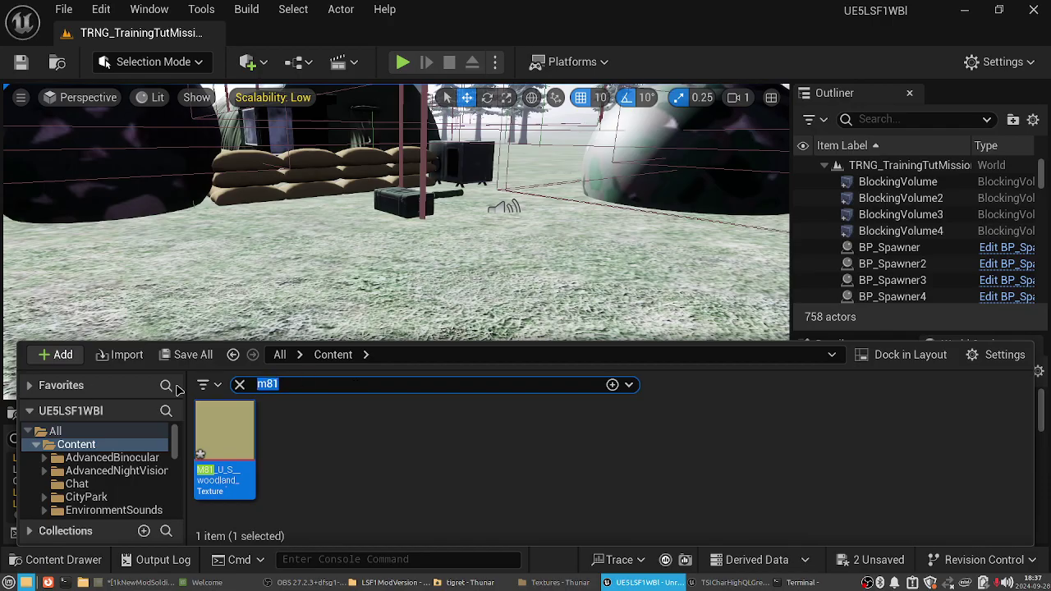
text(bdu)
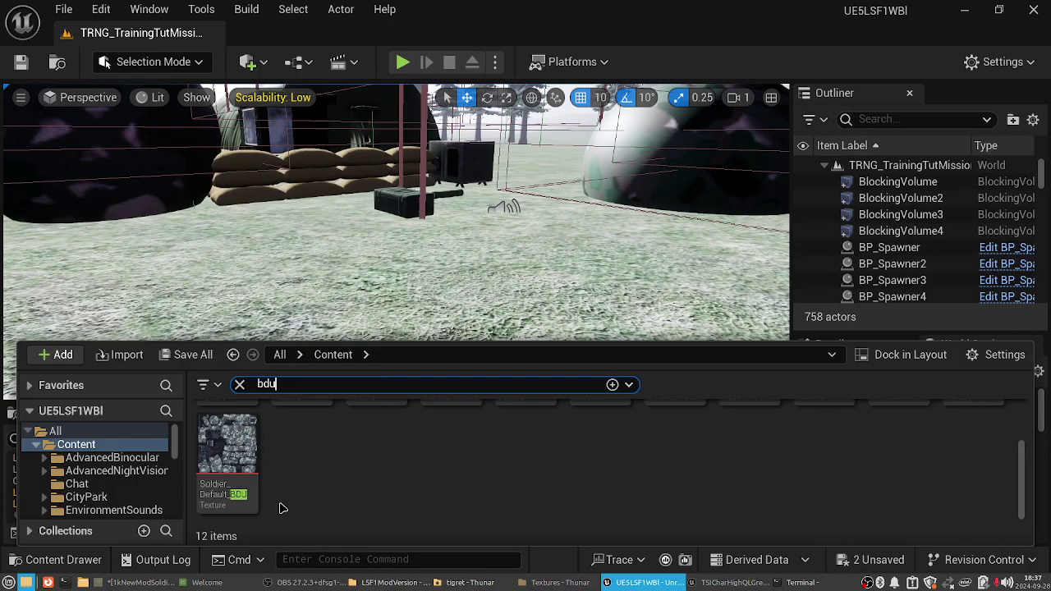
click(245, 467)
double_click(245, 466)
click(1034, 10)
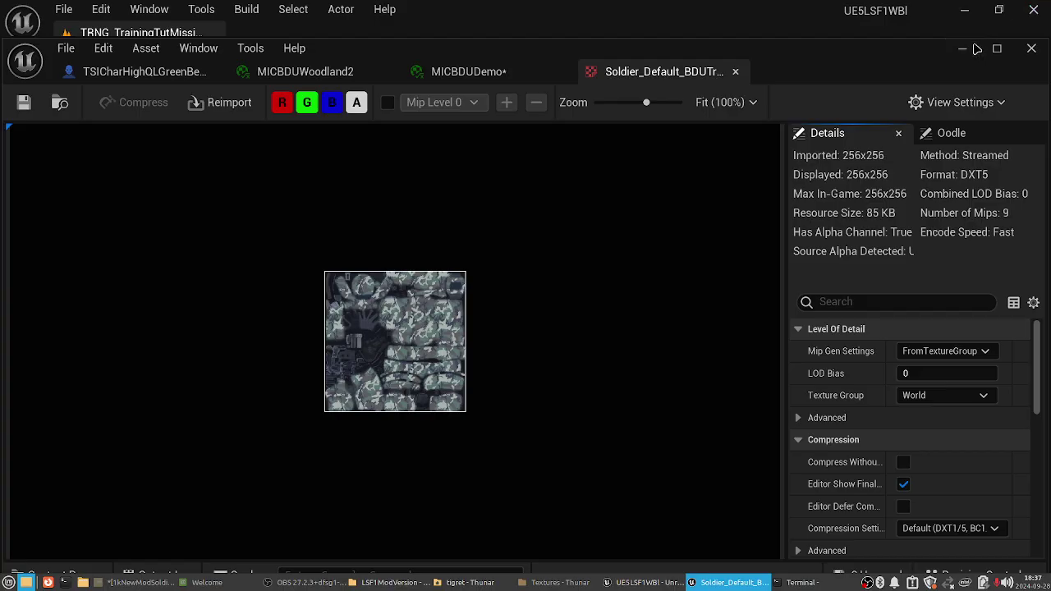
- Start reimporting the Soldier_Default_BDU texture with a new file
click(63, 559)
right_click(228, 457)
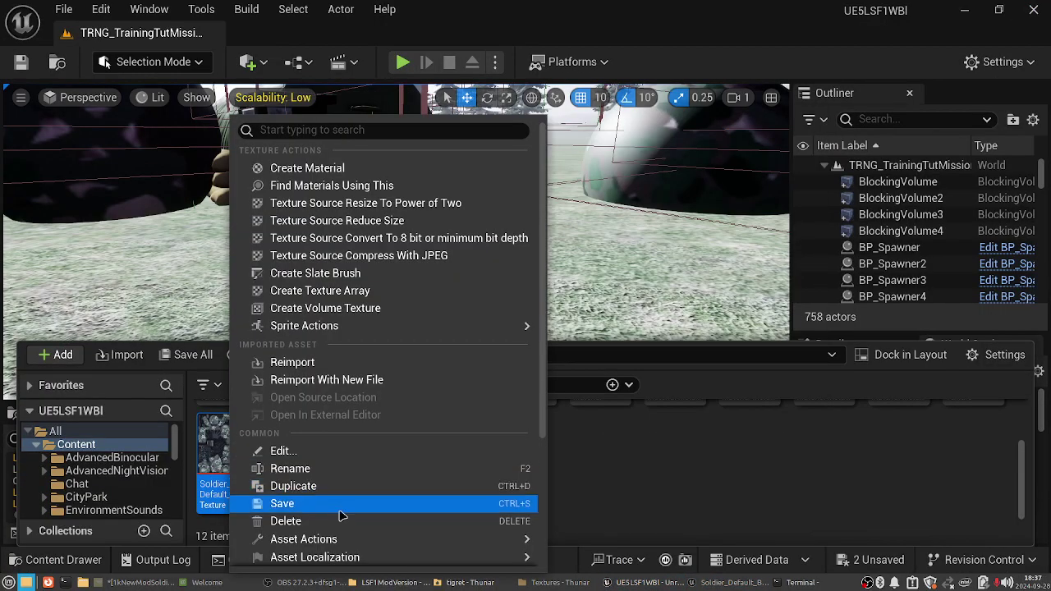
mouse_move(343, 539)
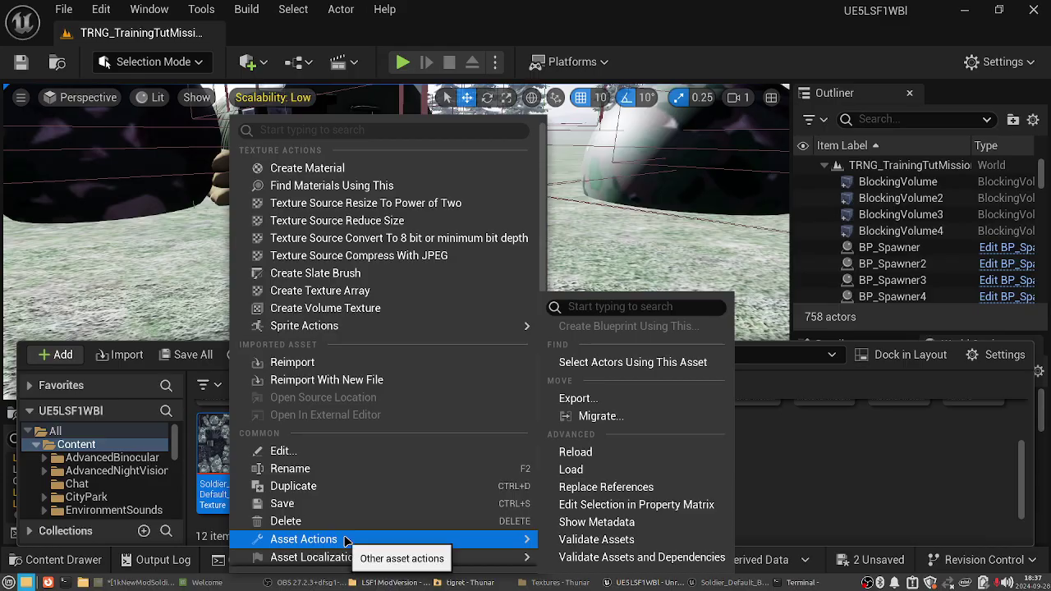
click(345, 380)
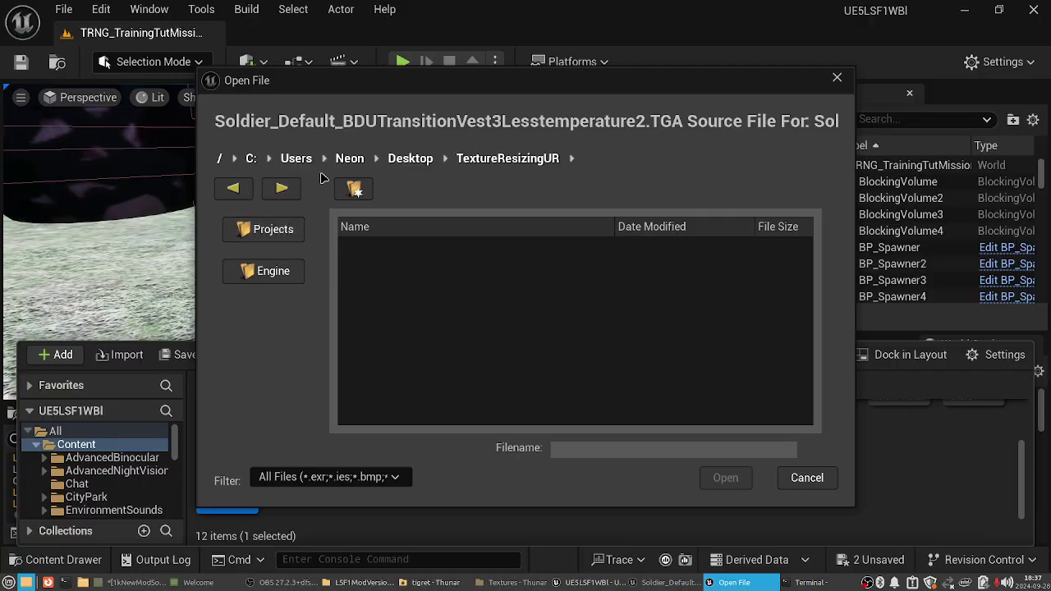
- Choose 256NewModSoldierCamo.png from the home directory's Desktop folder as the BDU texture's new source
click(411, 160)
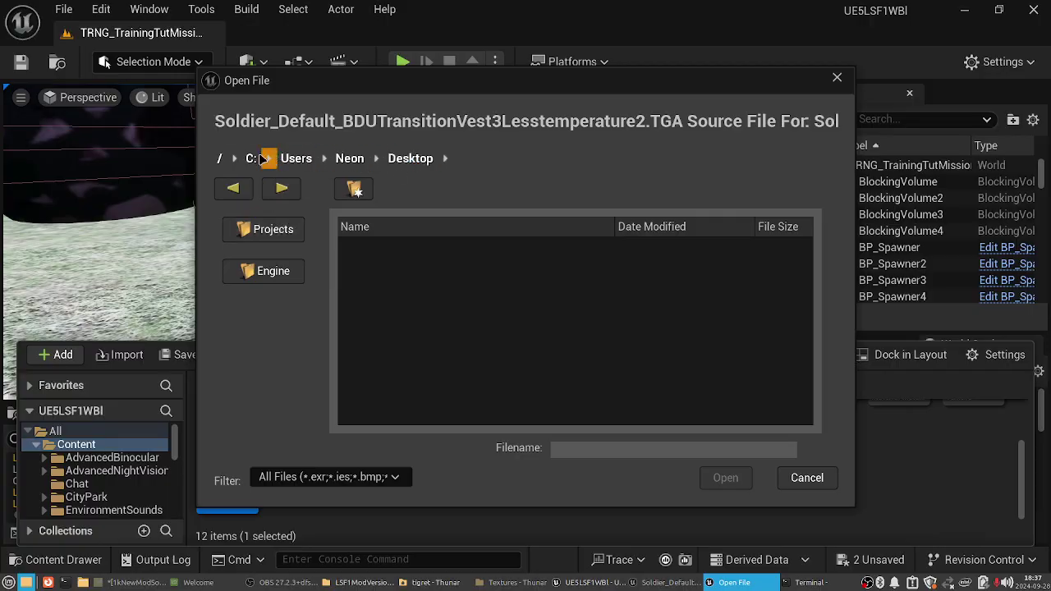
click(220, 158)
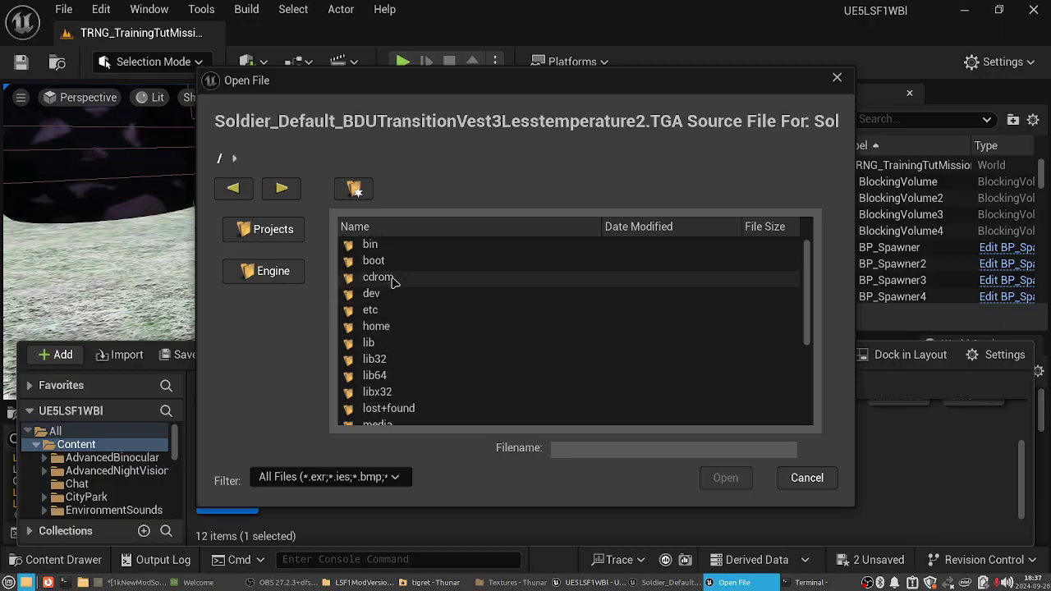
double_click(384, 325)
double_click(390, 246)
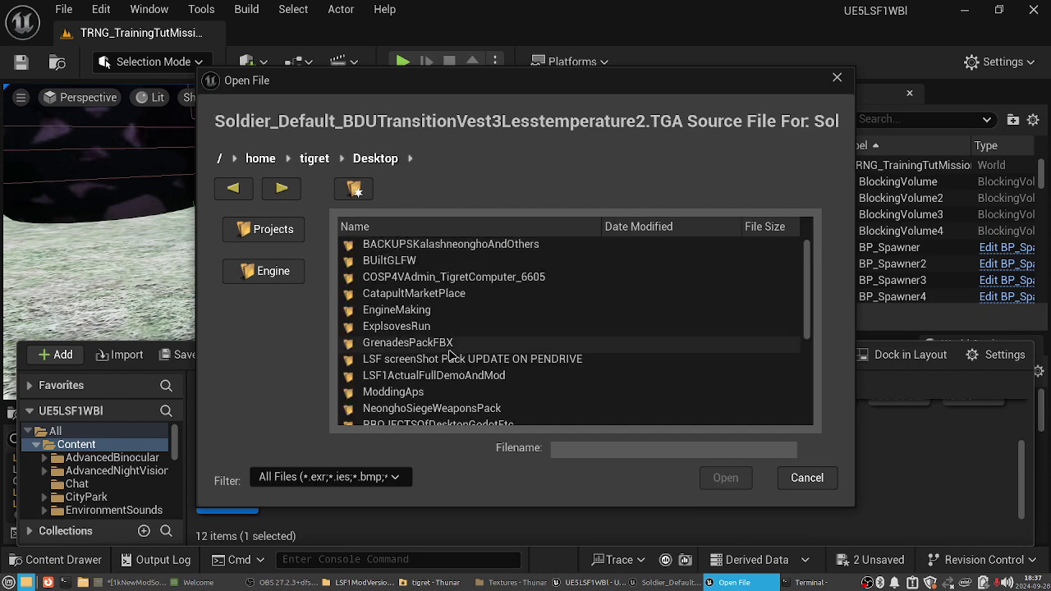
scroll(450, 353, down, 5)
click(468, 335)
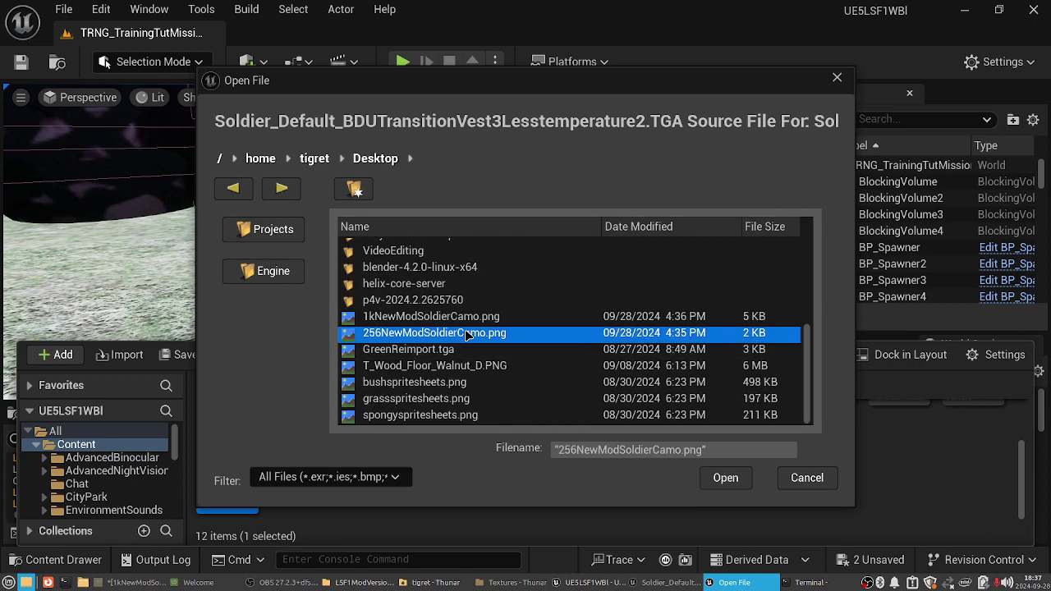
click(726, 478)
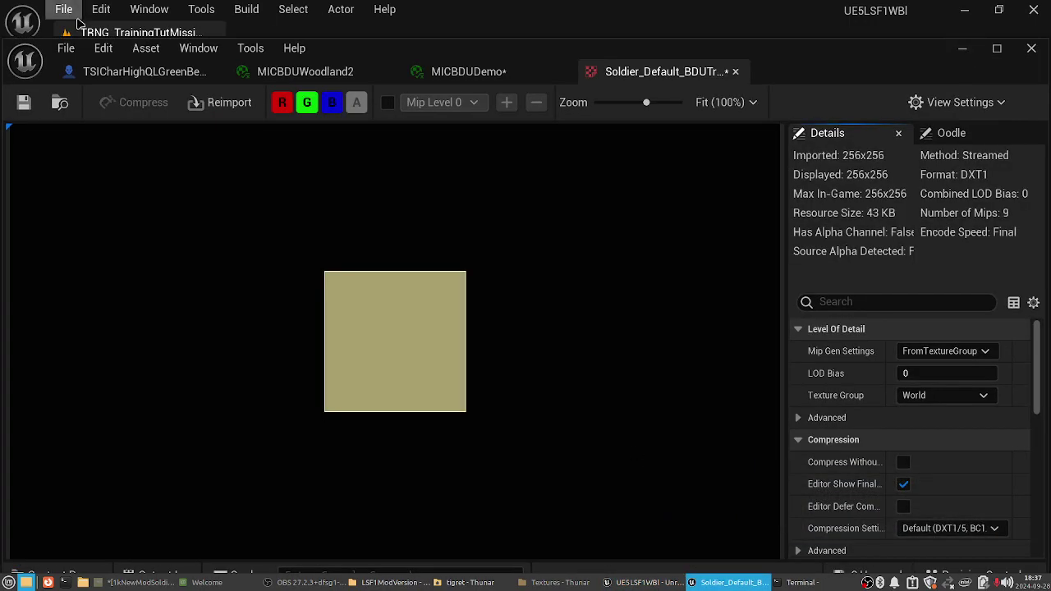
- Close the asset editor window and save all modified assets in the project
click(1029, 51)
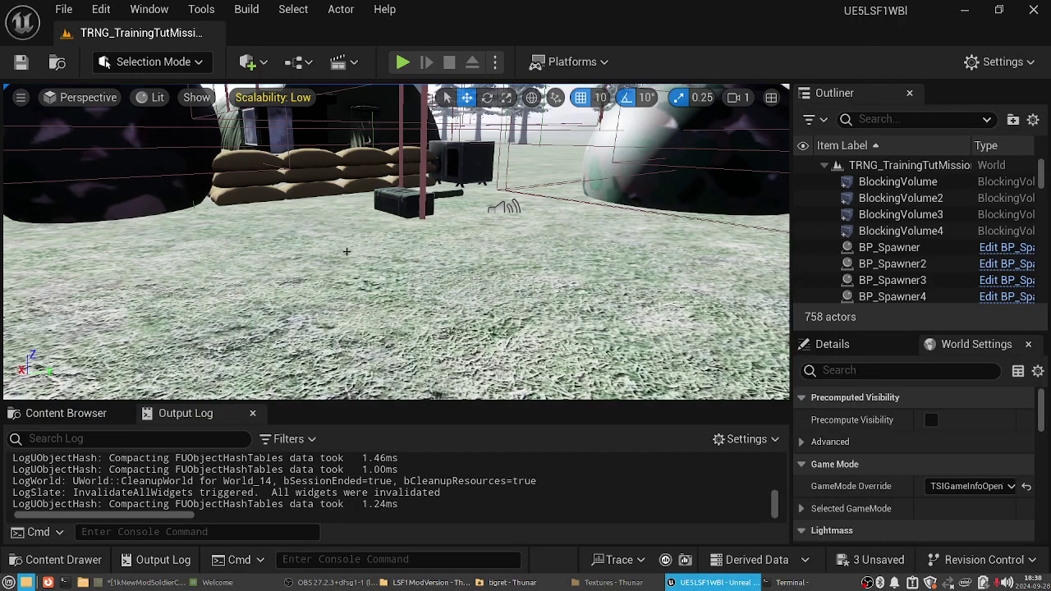
click(64, 9)
click(159, 209)
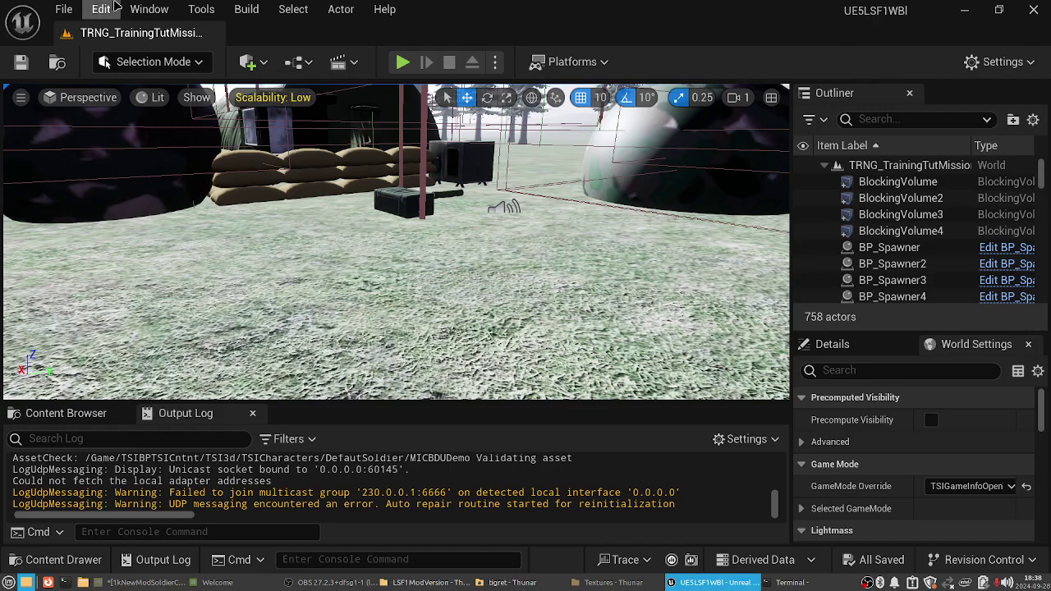
click(72, 12)
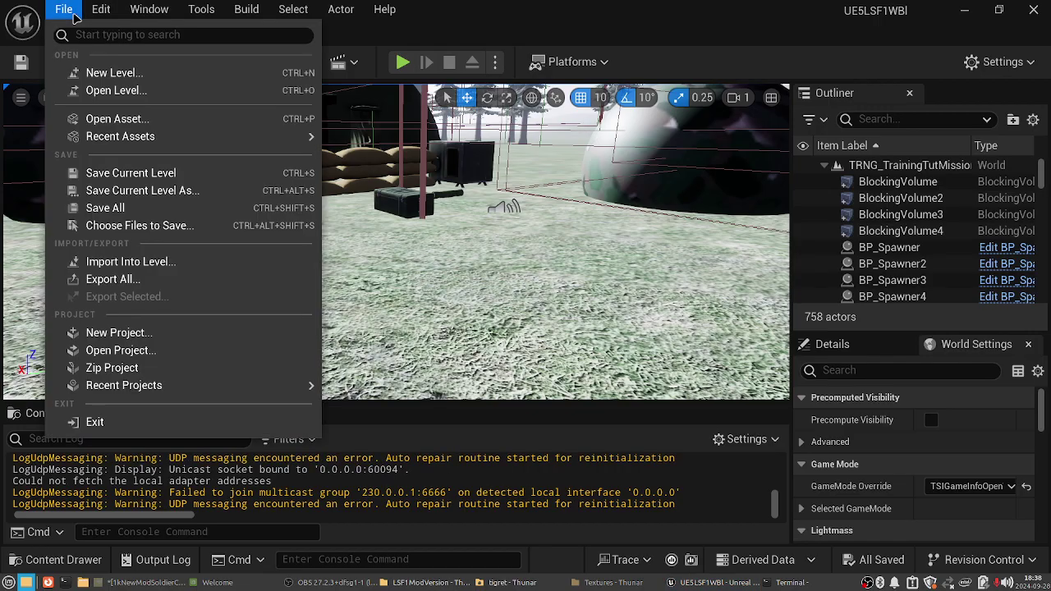
click(511, 17)
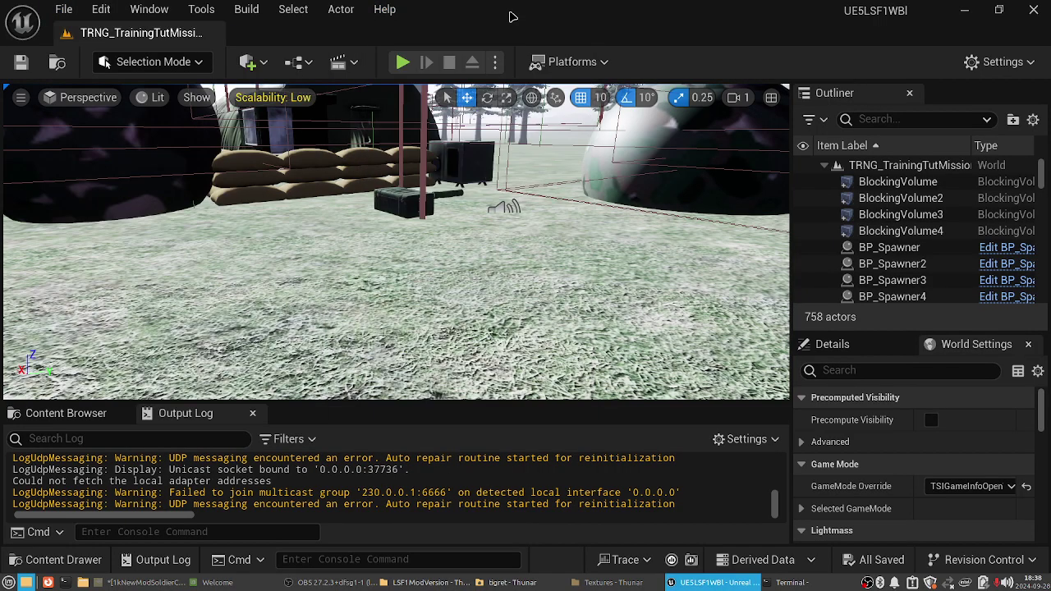
- Cook the project's content for Linux
click(538, 62)
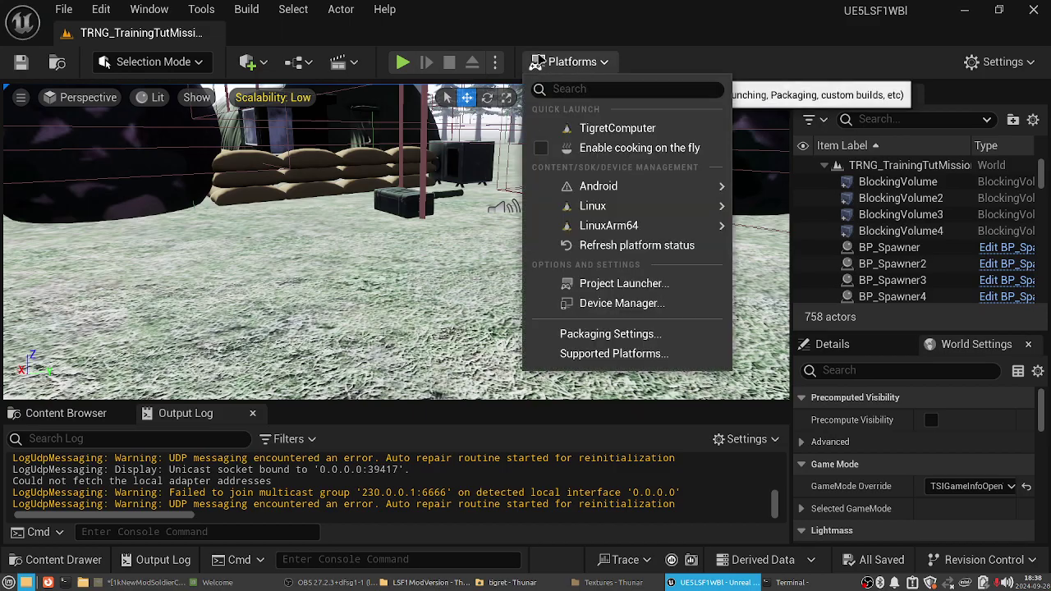
mouse_move(593, 207)
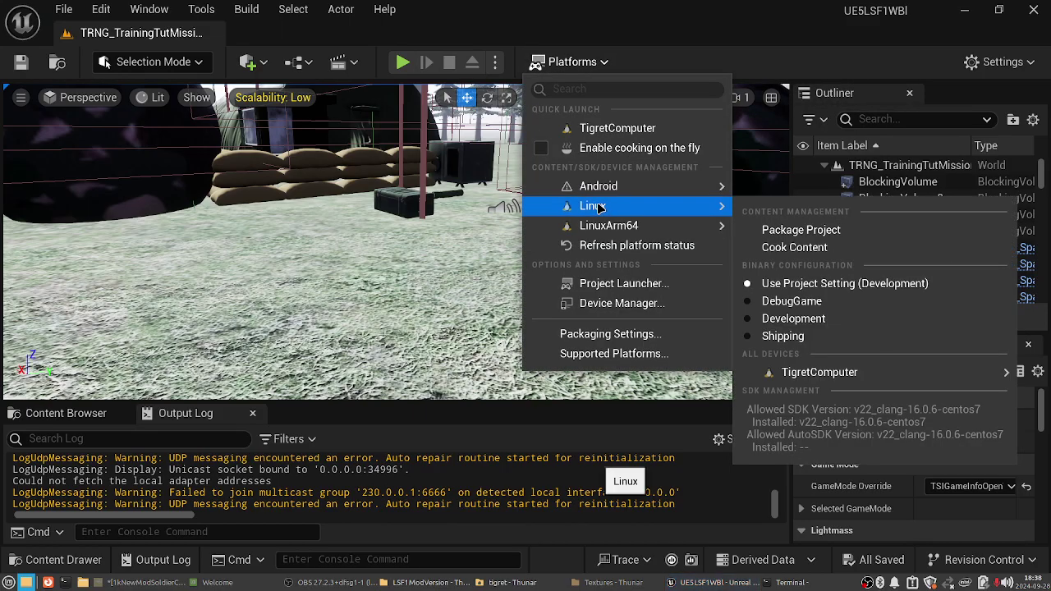
click(828, 249)
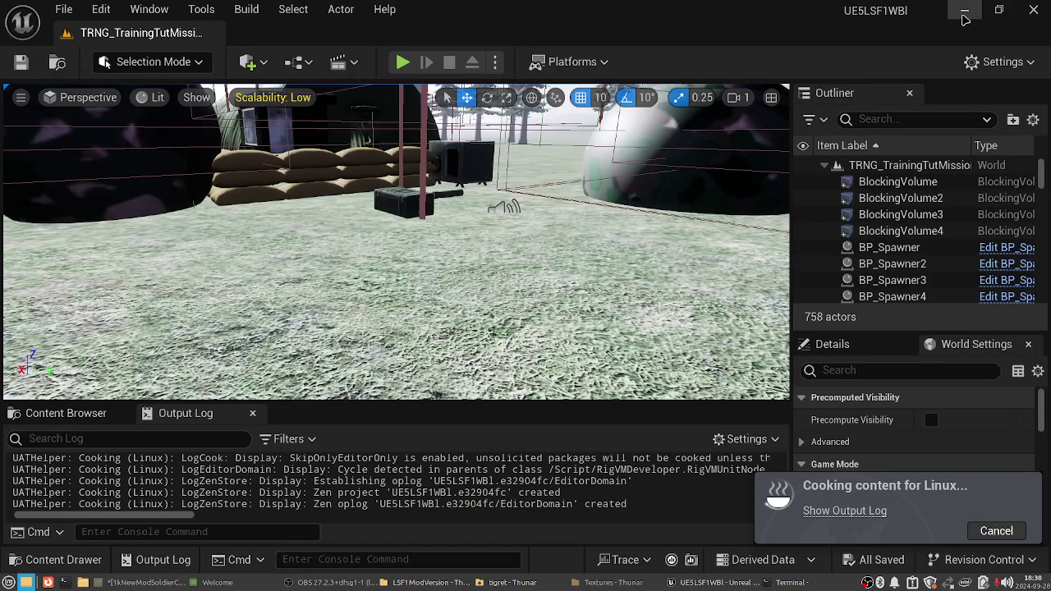
- Minimize Unreal Editor and both open Thunar file manager windows to uncover the desktop
click(965, 13)
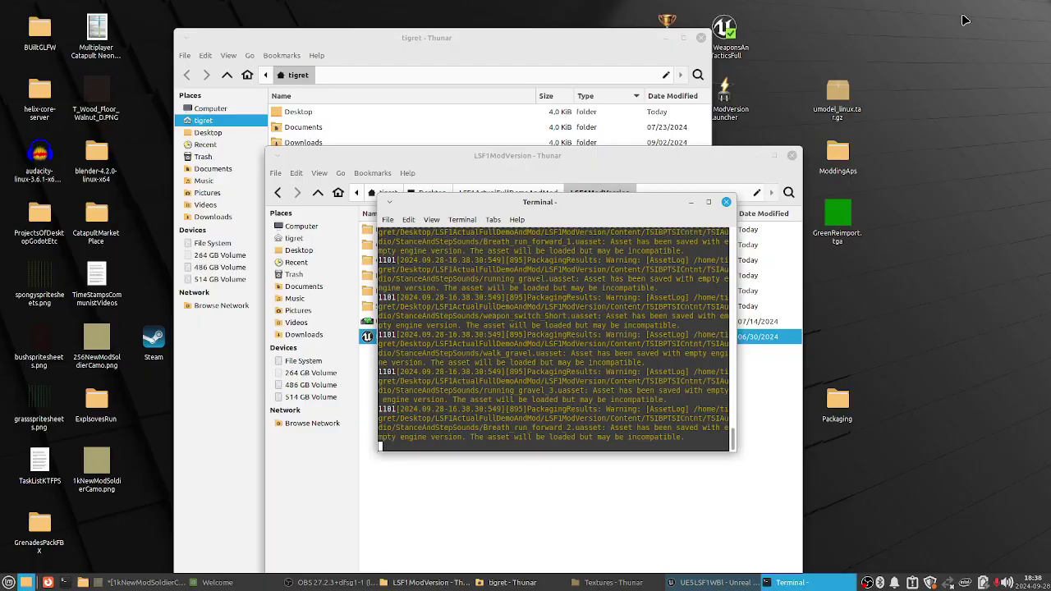
click(692, 184)
click(774, 155)
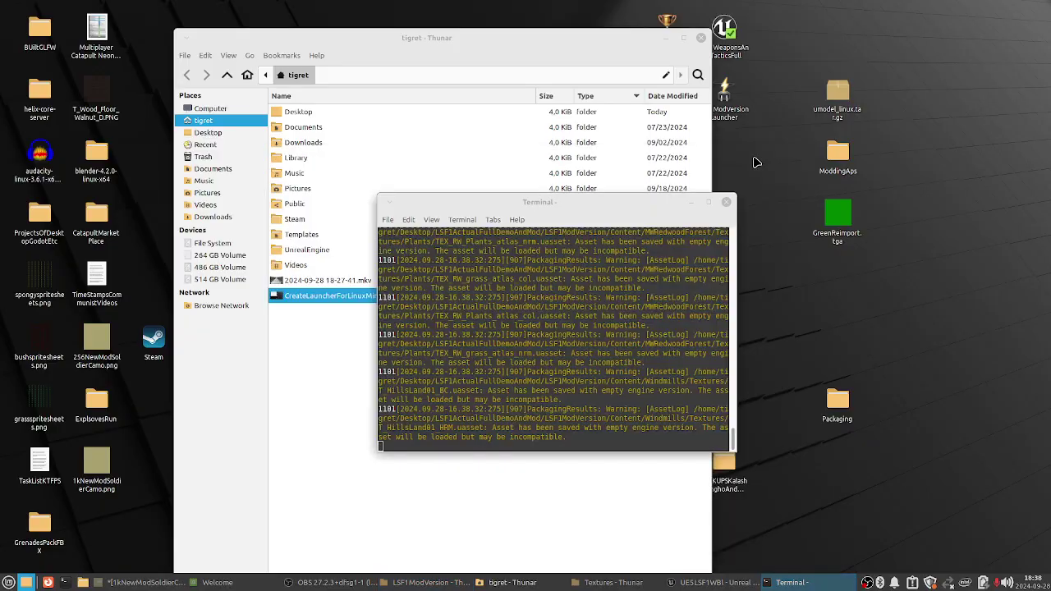
drag(458, 43, 509, 154)
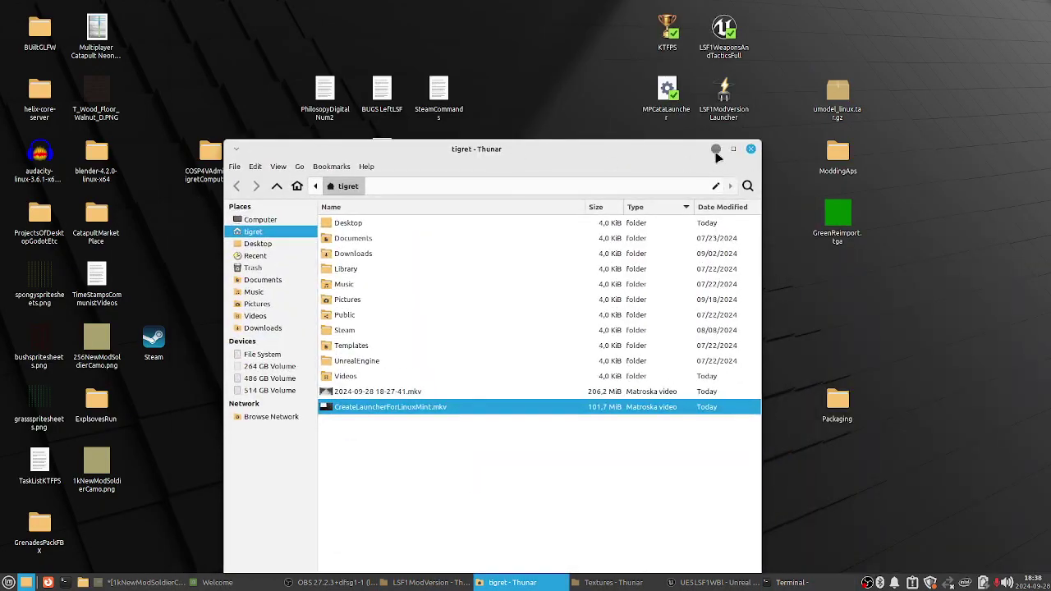
click(715, 150)
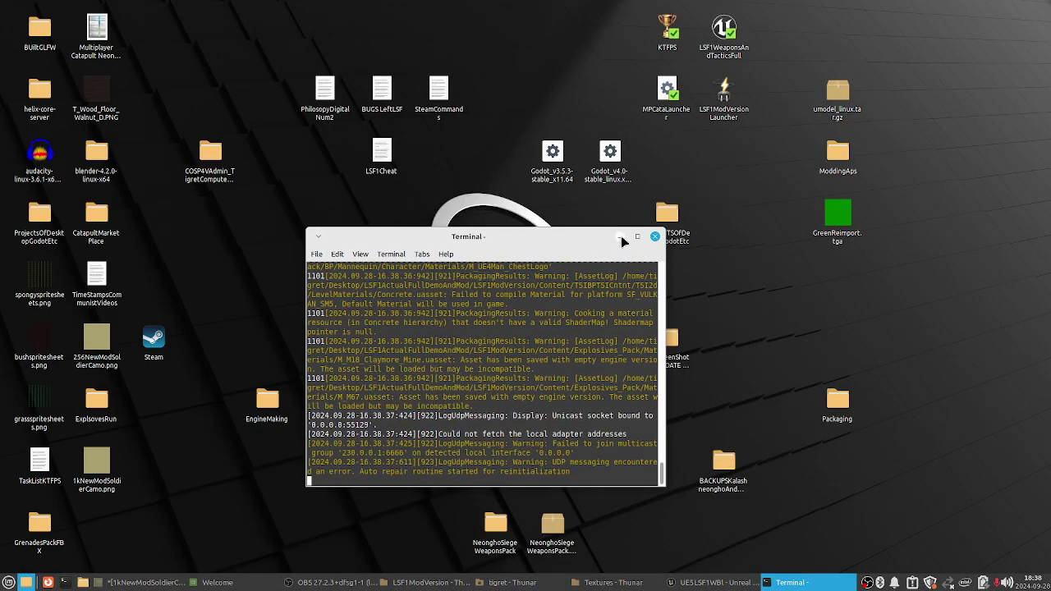
- Minimize the packaging log terminal and open the Packaging folder on the desktop
click(623, 243)
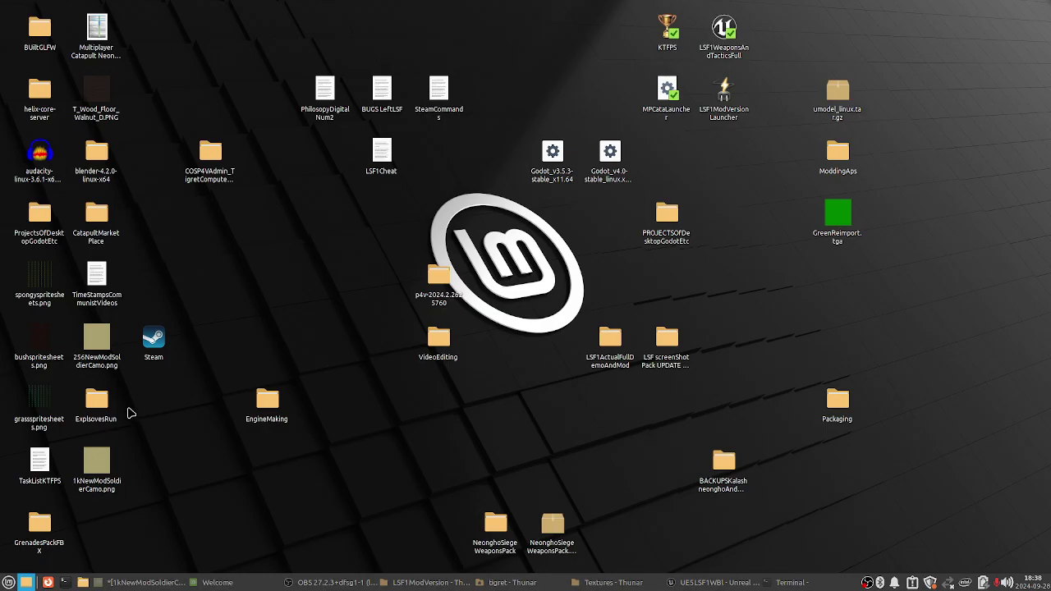
click(275, 402)
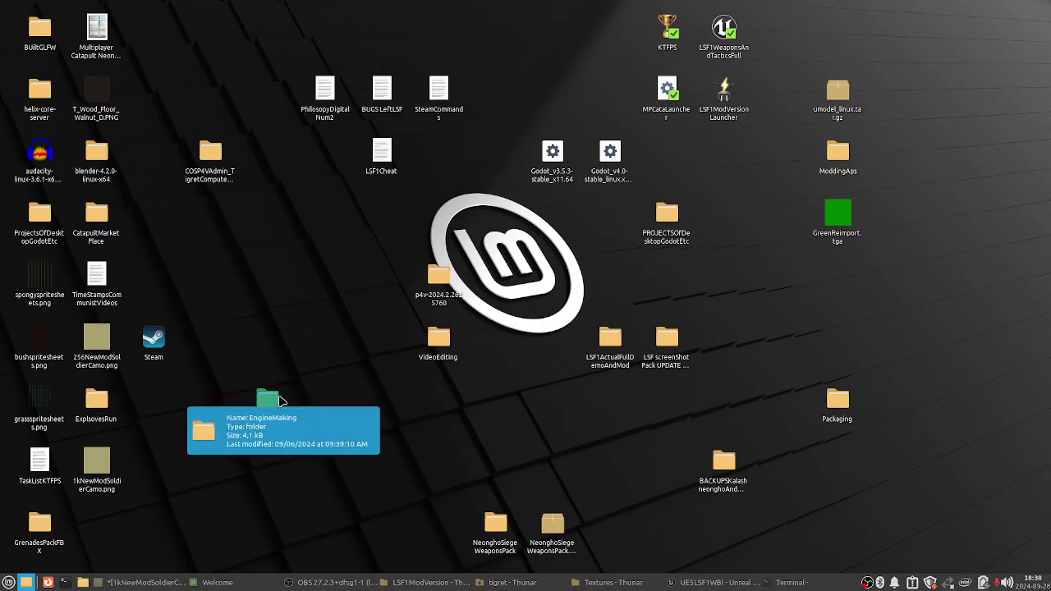
key(p)
key(a)
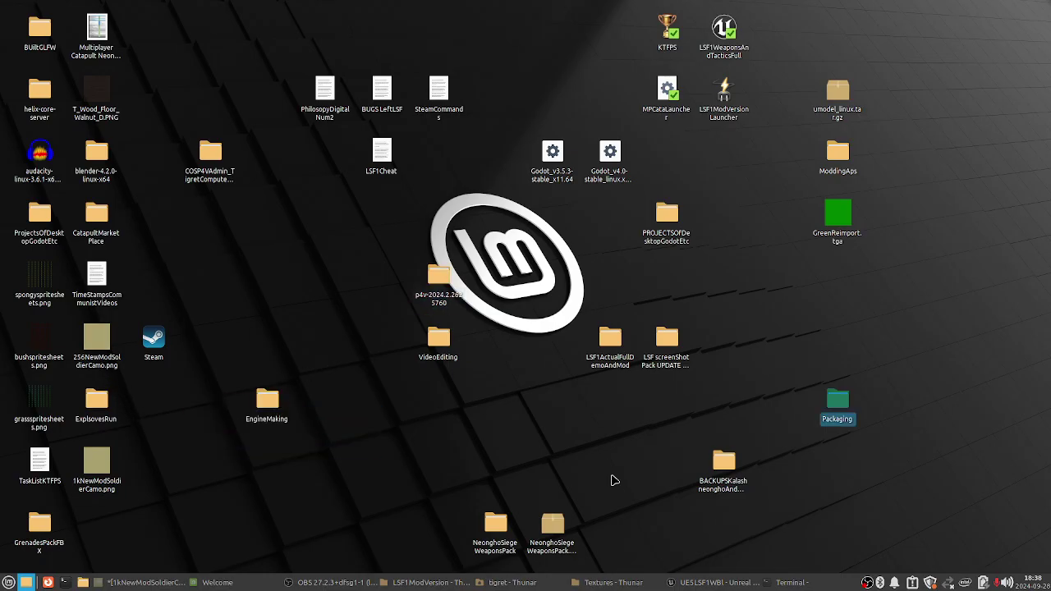
double_click(841, 419)
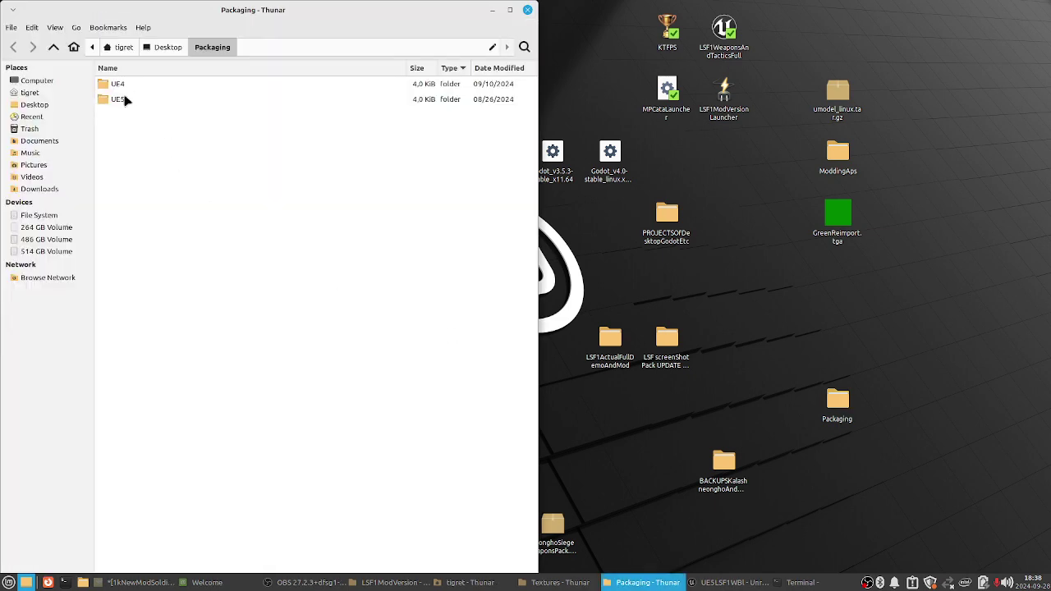
- Go to the Linux folder in UE5/ToSendBuilds/LSF1 V 9957, looking briefly into its UE5LSF1WBl subfolder
double_click(125, 99)
double_click(138, 85)
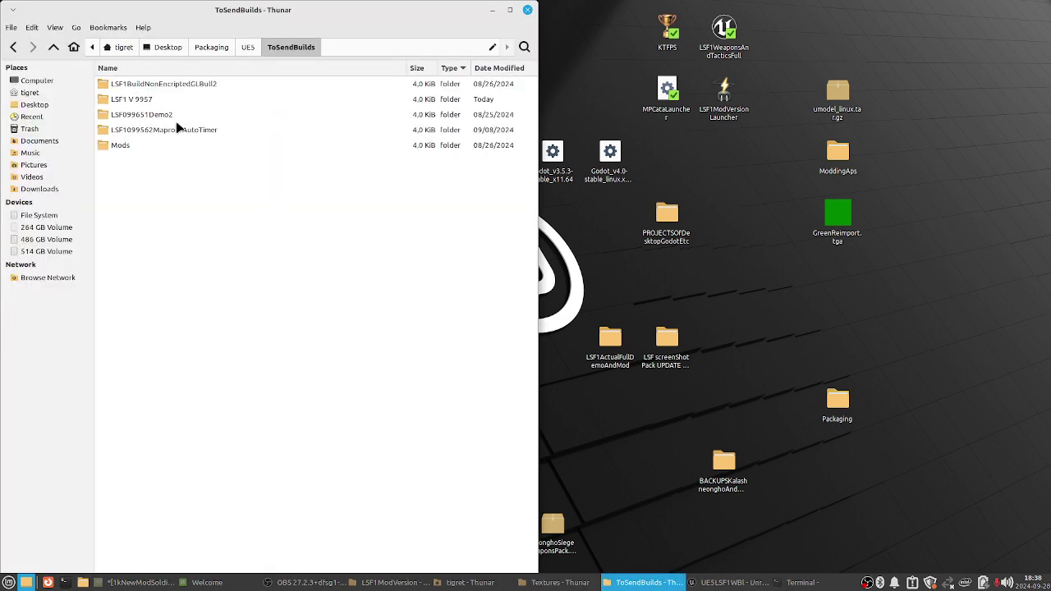
double_click(141, 100)
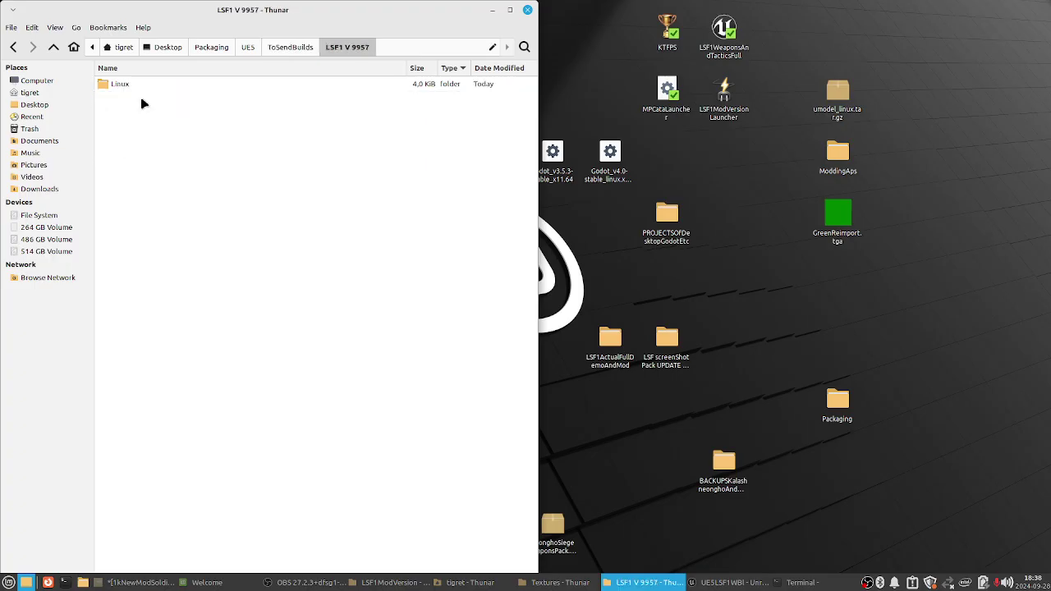
double_click(128, 85)
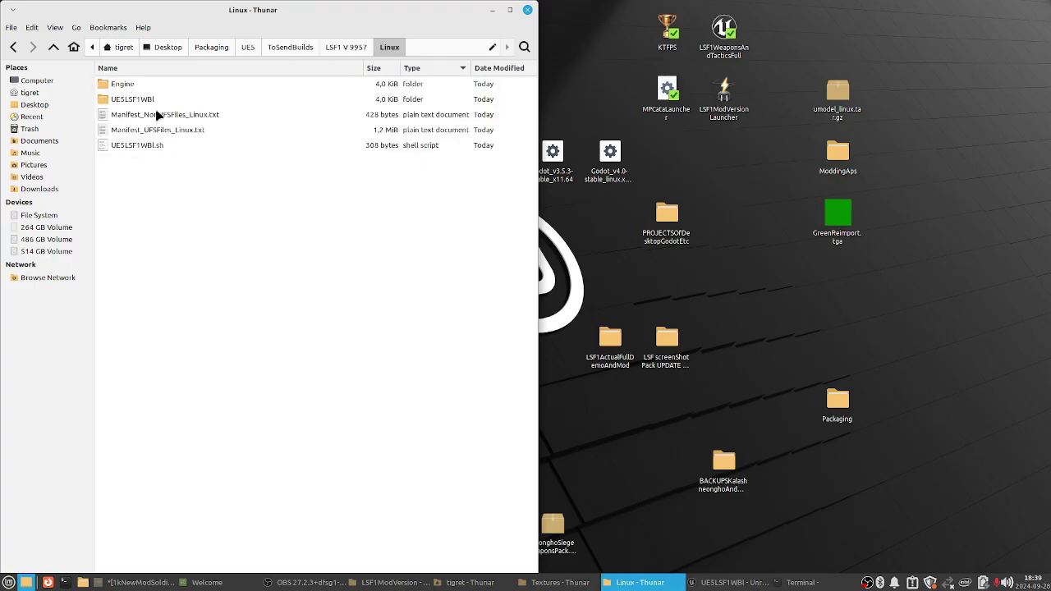
double_click(130, 99)
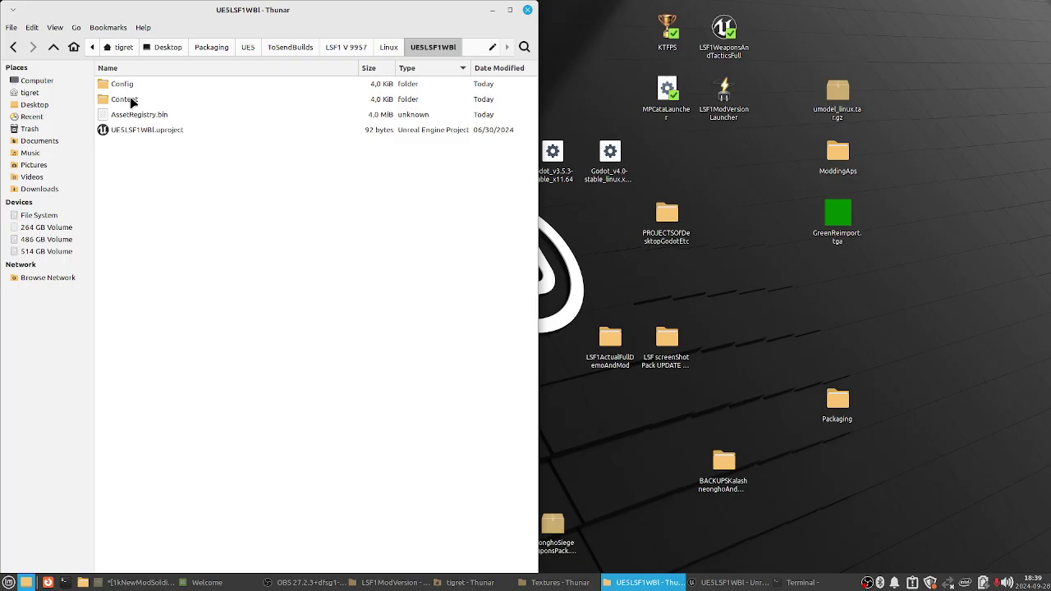
click(385, 49)
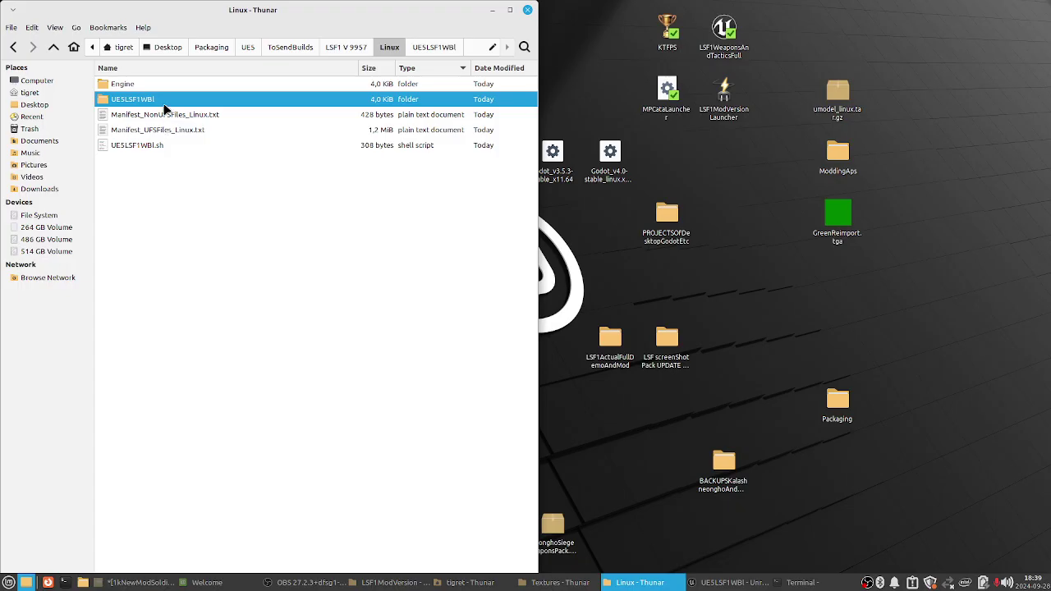
- Open a terminal in the LSF1 V 9957 build's Linux folder
right_click(164, 146)
right_click(150, 195)
right_click(148, 185)
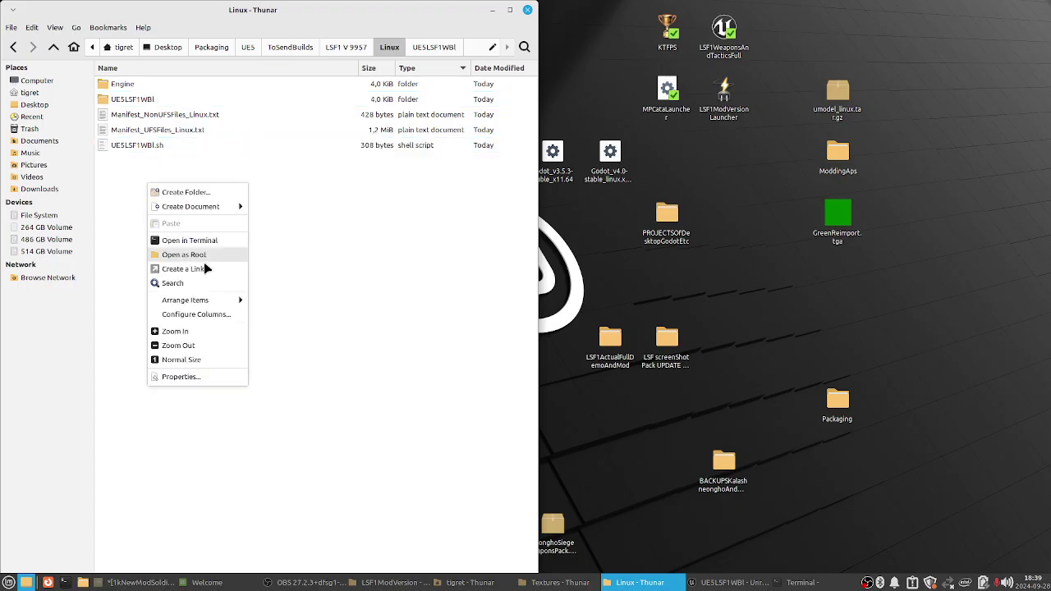
click(211, 240)
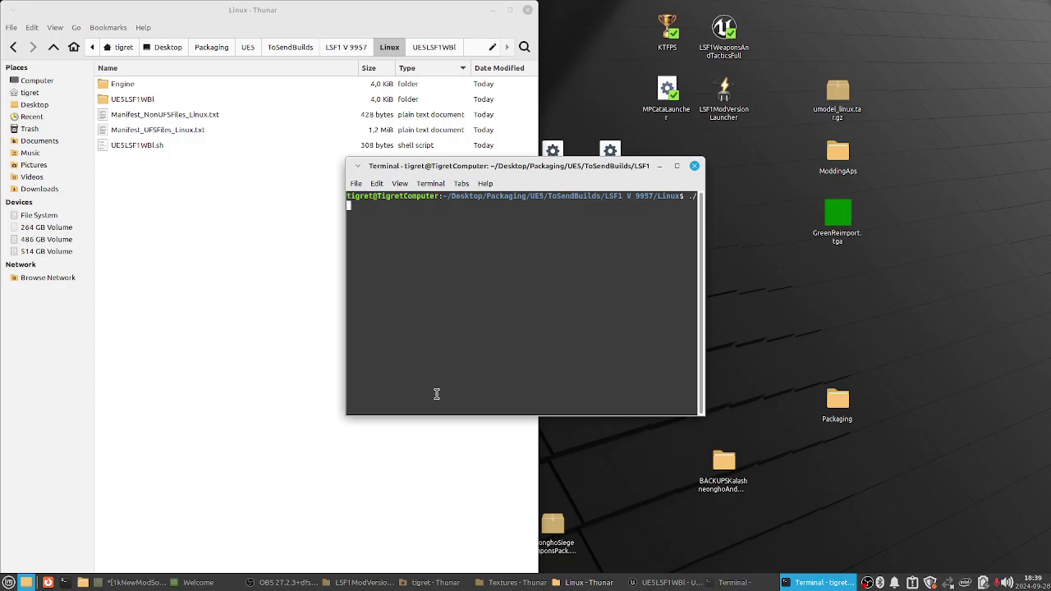
- Copy the UE5LSF1WBl.sh file name from the Linux folder and run ./UE5LSF1WBl.sh in the terminal
click(153, 145)
right_click(152, 144)
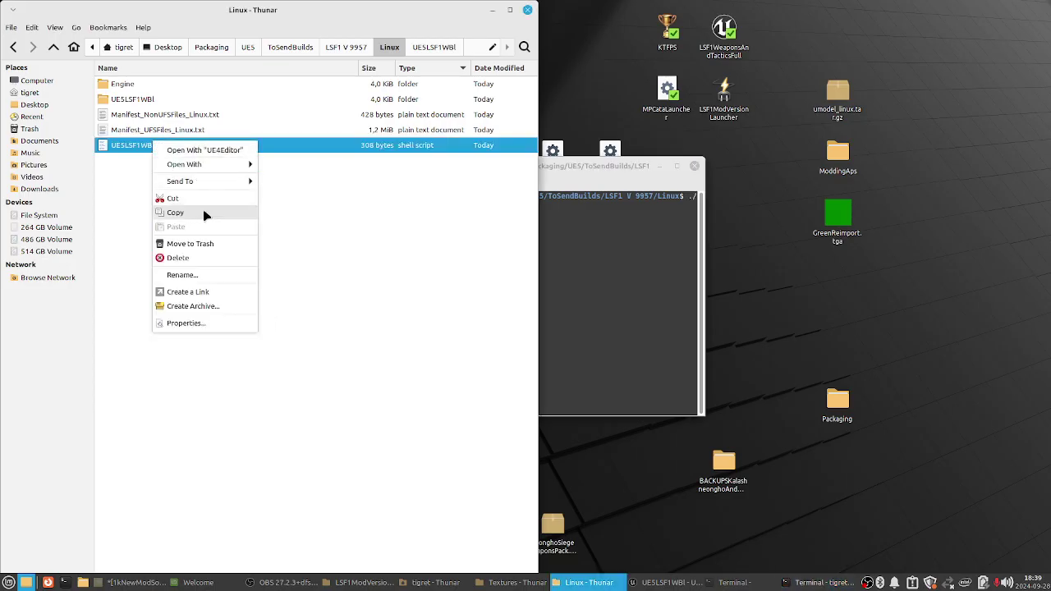
click(206, 276)
click(285, 415)
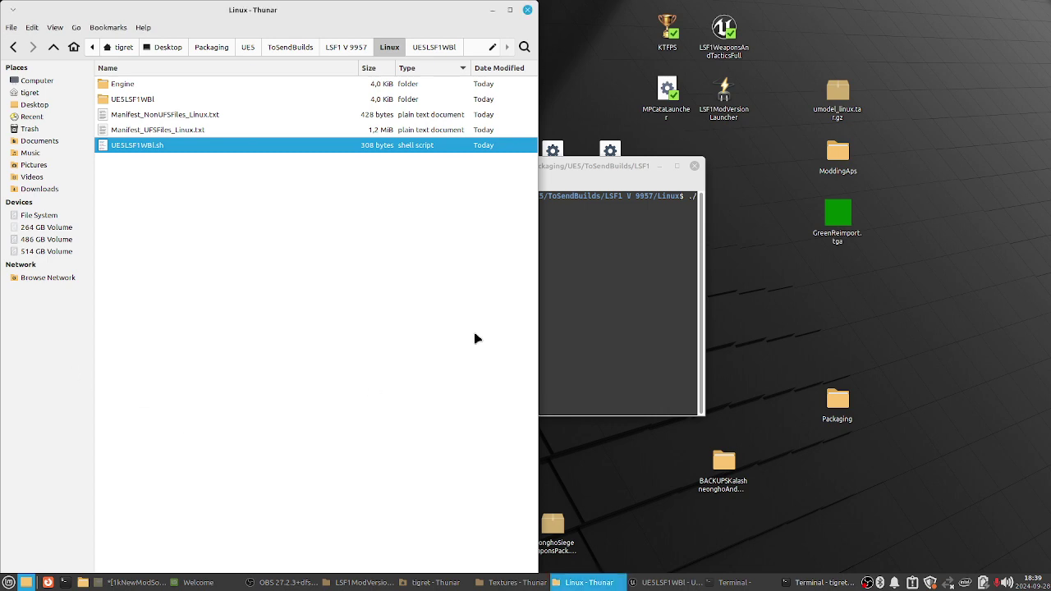
right_click(599, 257)
click(641, 322)
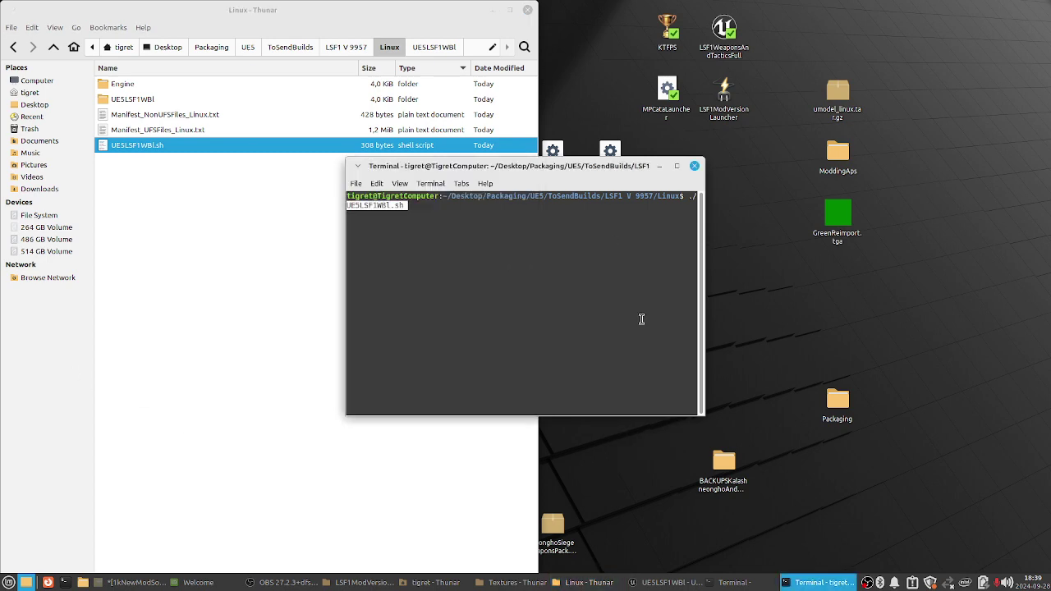
key(Return)
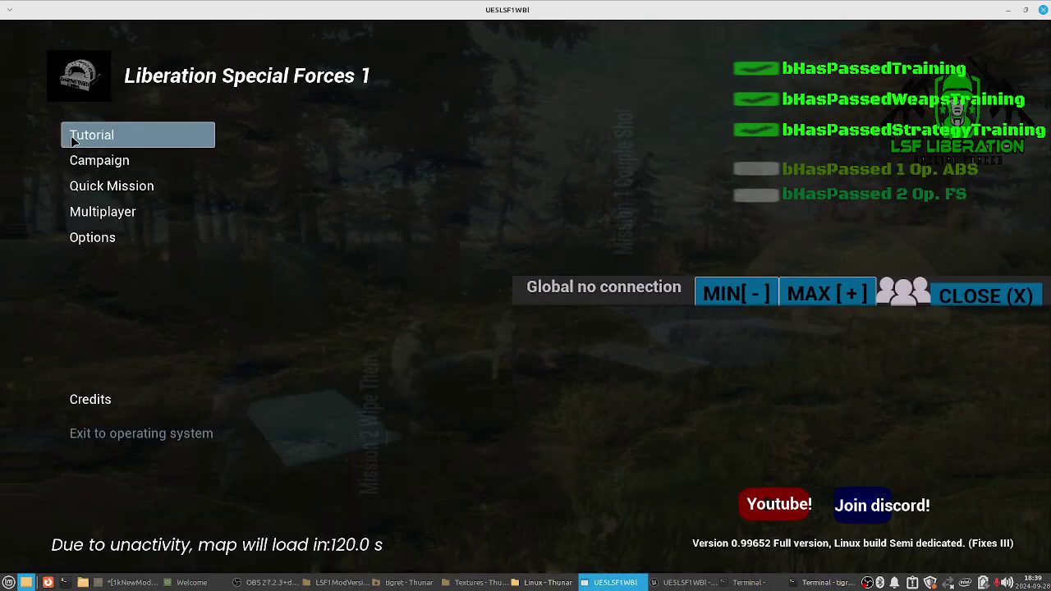
- Start the Basic training mission to examine the soldiers' uniforms in the original build, and quit the game
click(82, 140)
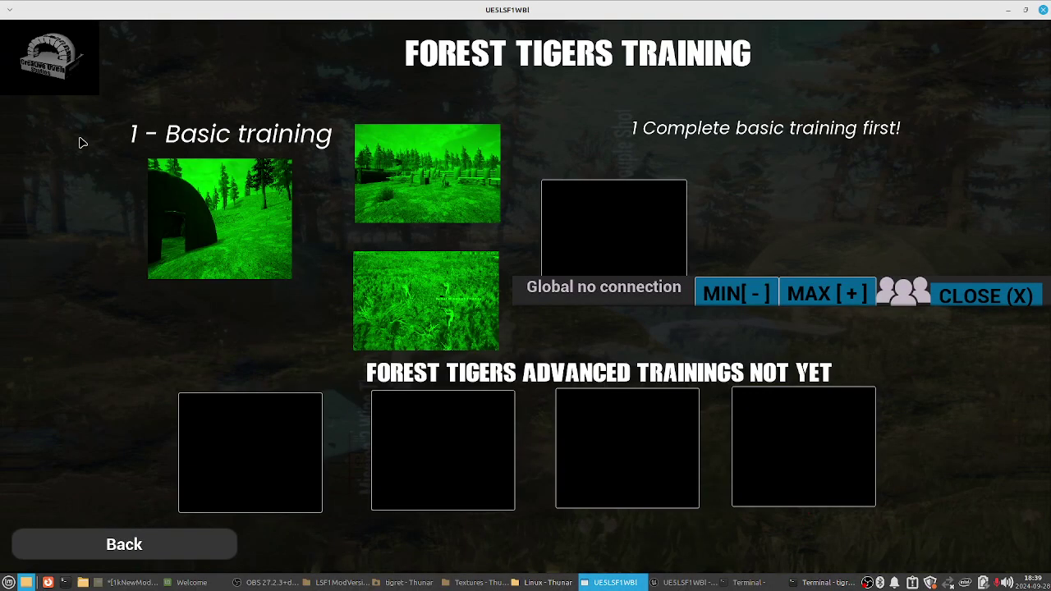
click(258, 219)
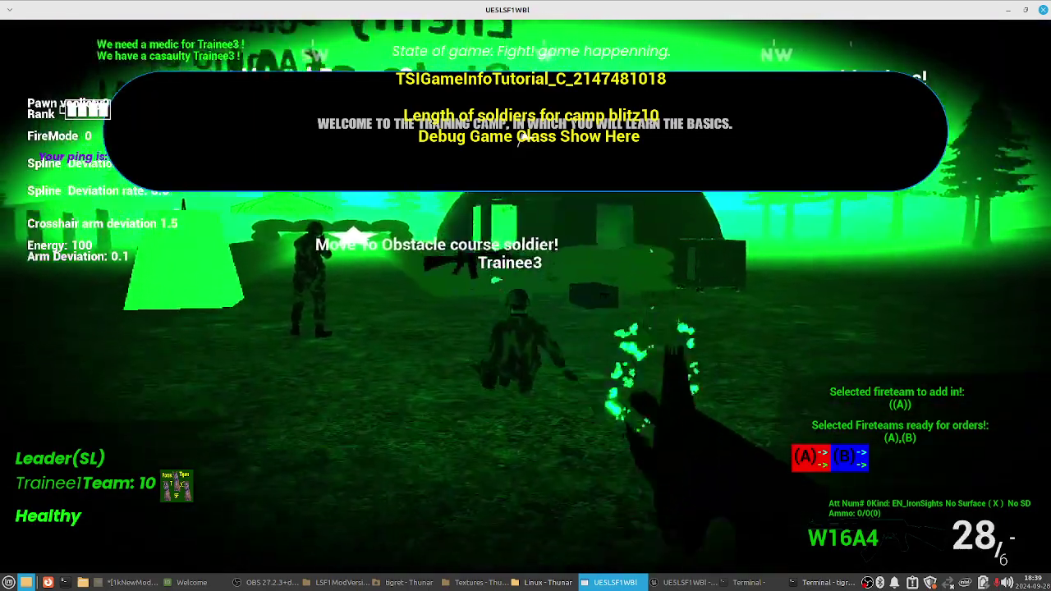
key(Escape)
click(598, 480)
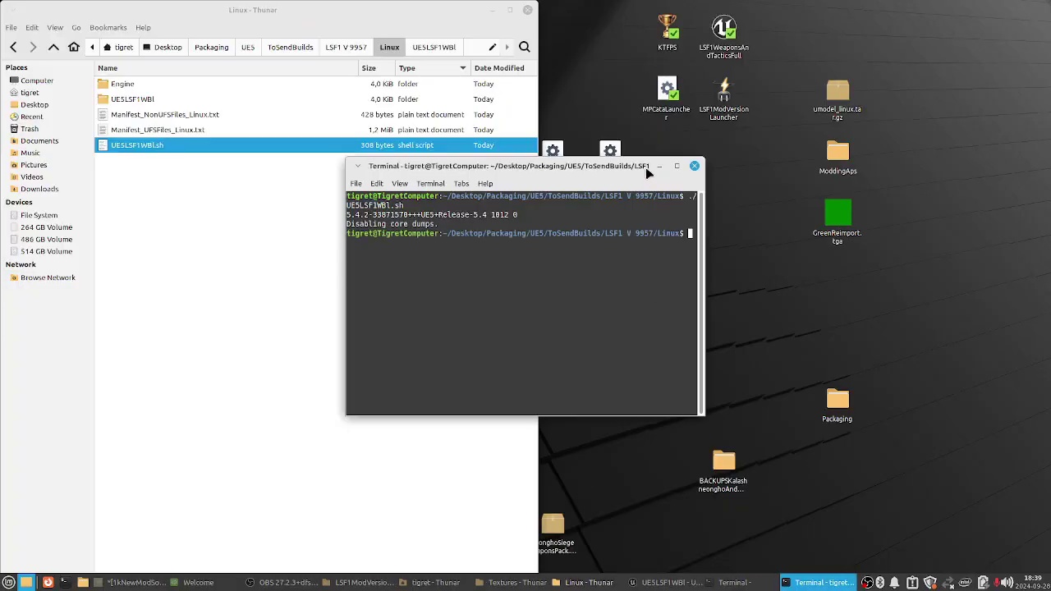
- Check the Unreal Editor window briefly, and move the terminal over the build folder window to uncover the desktop folders
drag(573, 168, 639, 191)
click(810, 498)
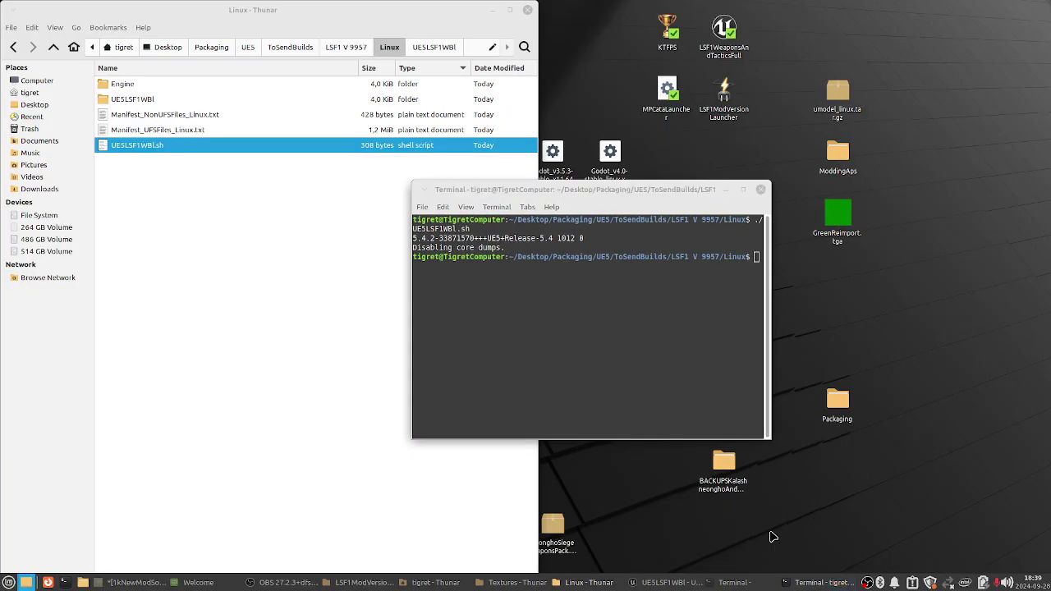
click(678, 579)
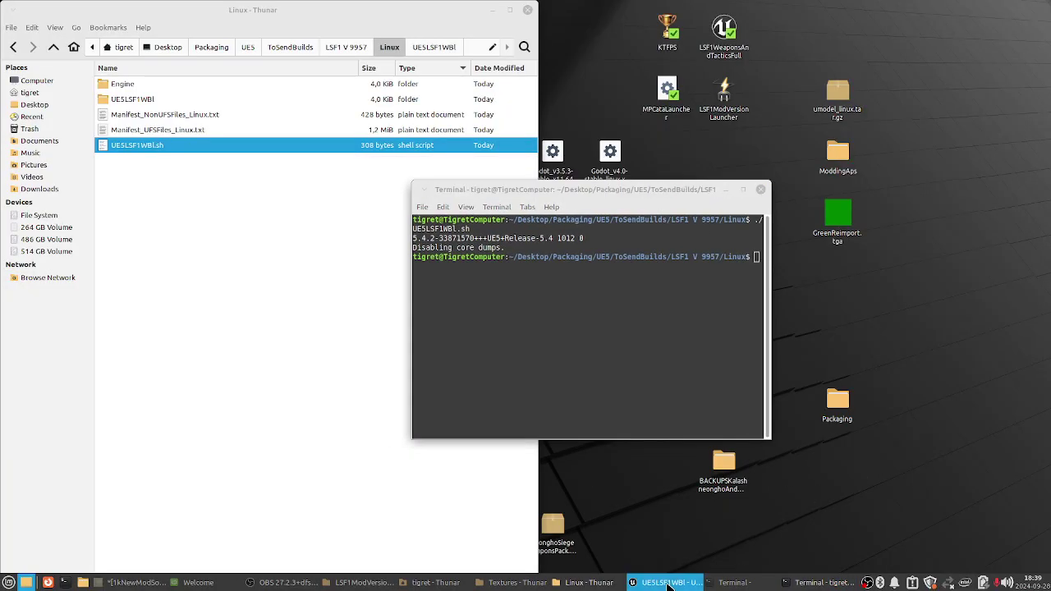
click(967, 10)
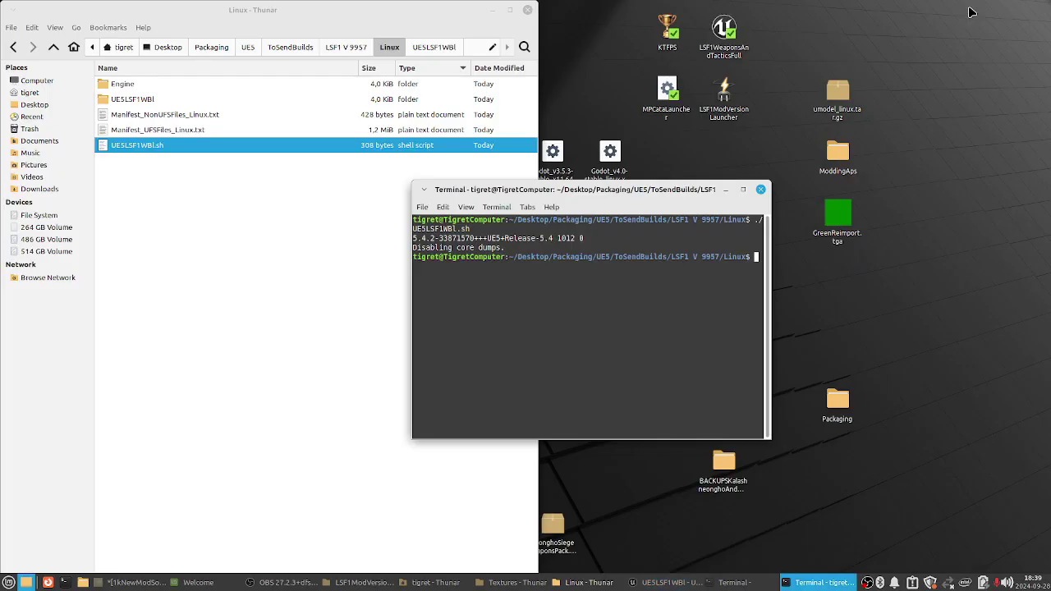
drag(669, 190, 388, 289)
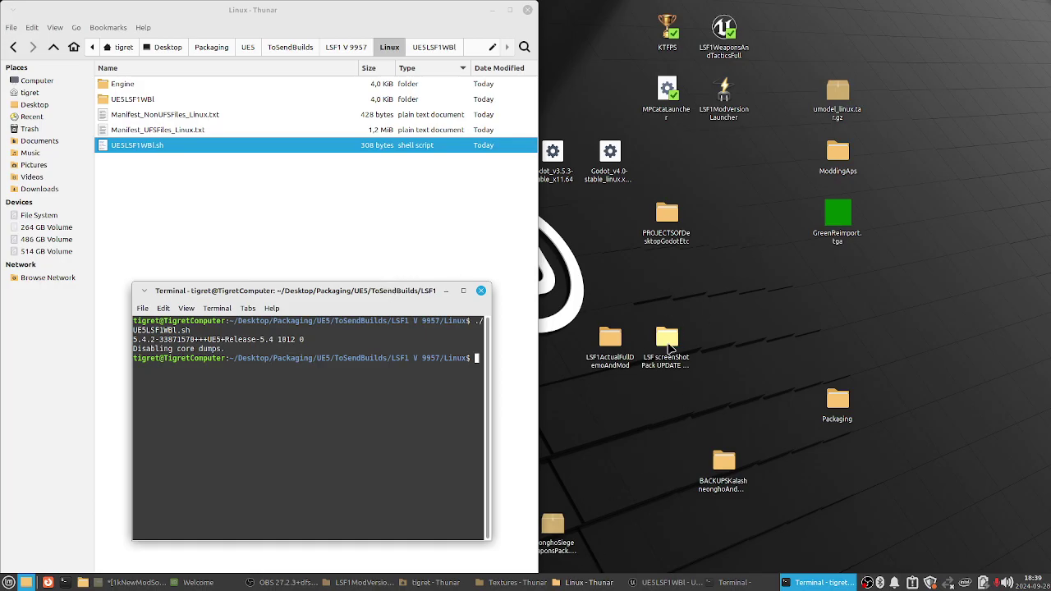
- Open the mod's cooked Content folder at LSF1ActualFullDemoAndMod/LSF1ModVersion/Saved/Cooked/Linux/UE5LSF1WBl/Content
double_click(610, 338)
double_click(661, 99)
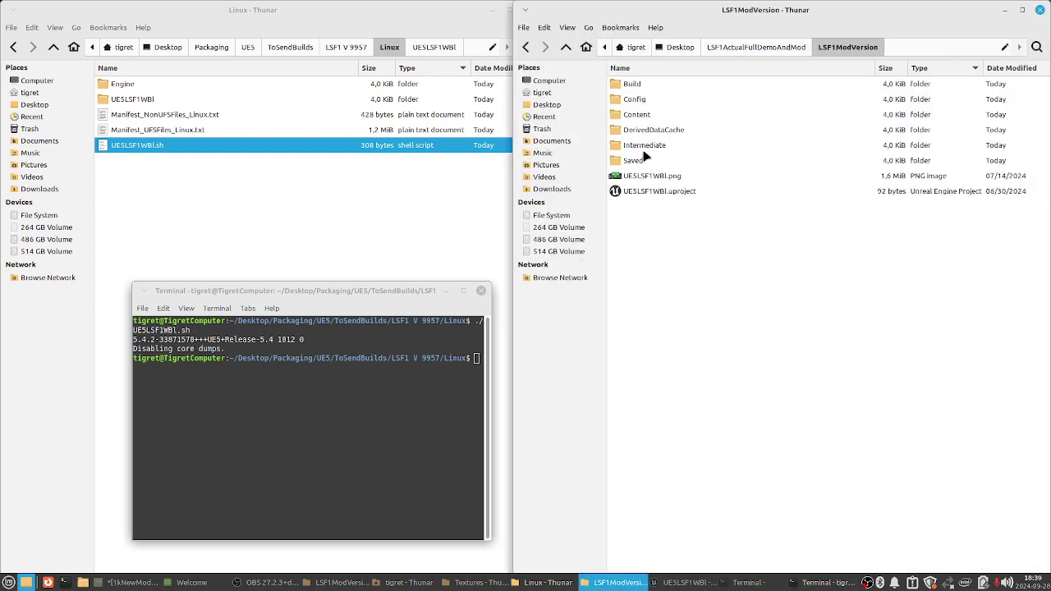
double_click(633, 160)
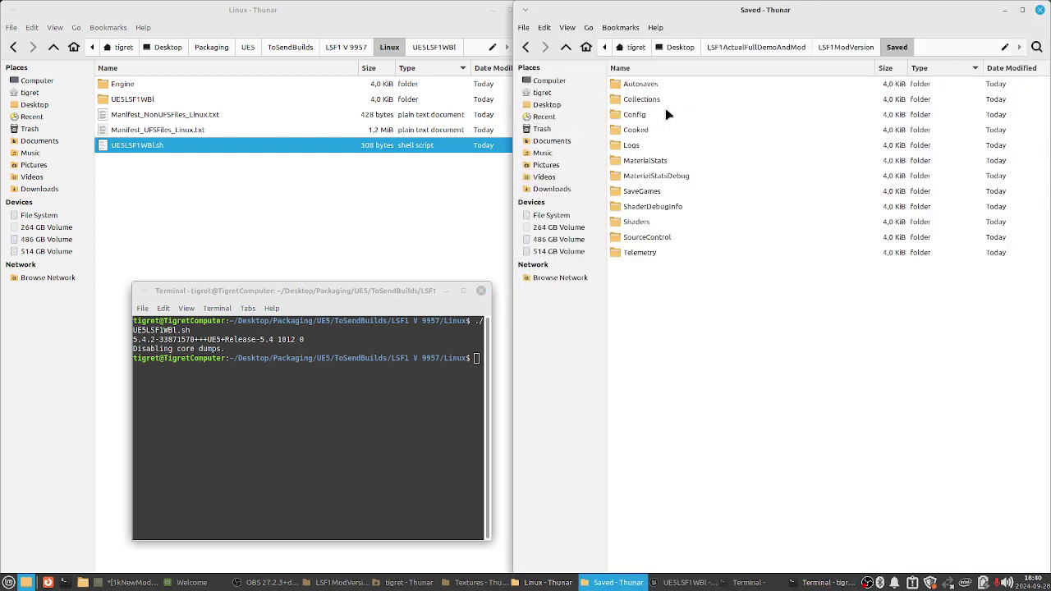
double_click(646, 132)
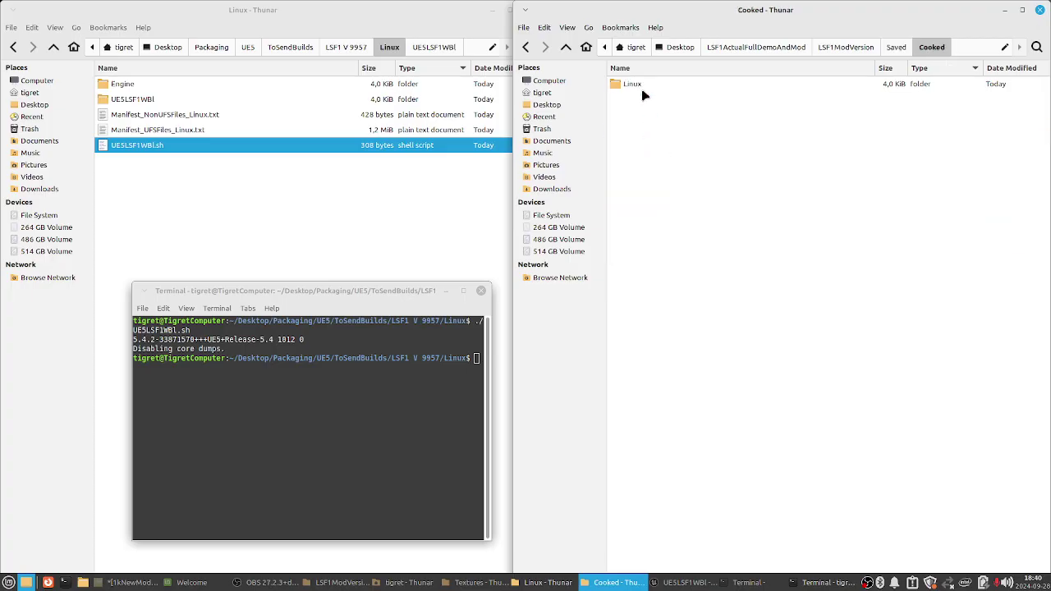
double_click(643, 87)
double_click(646, 99)
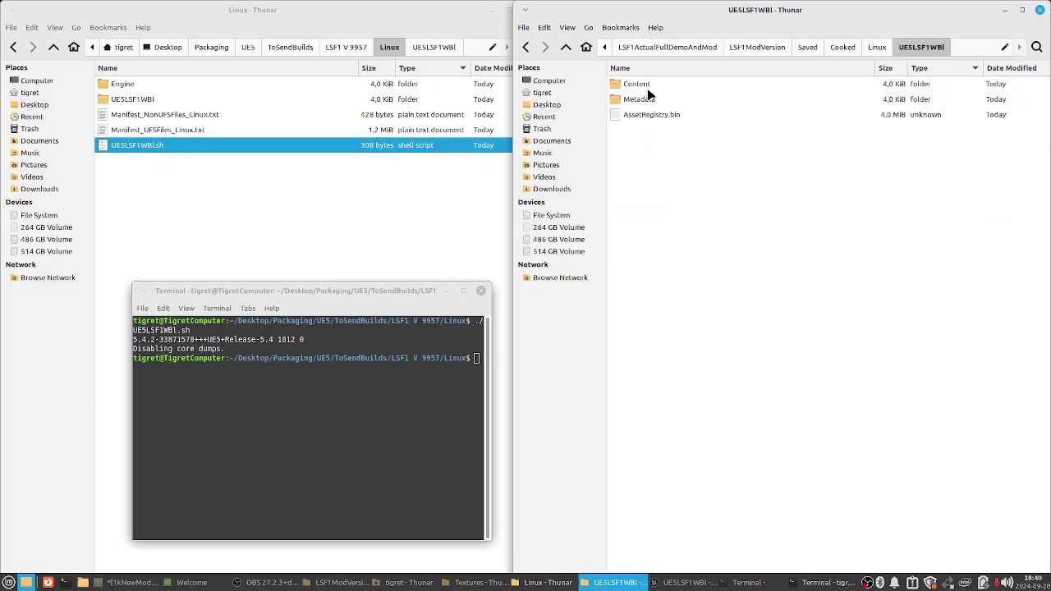
double_click(648, 87)
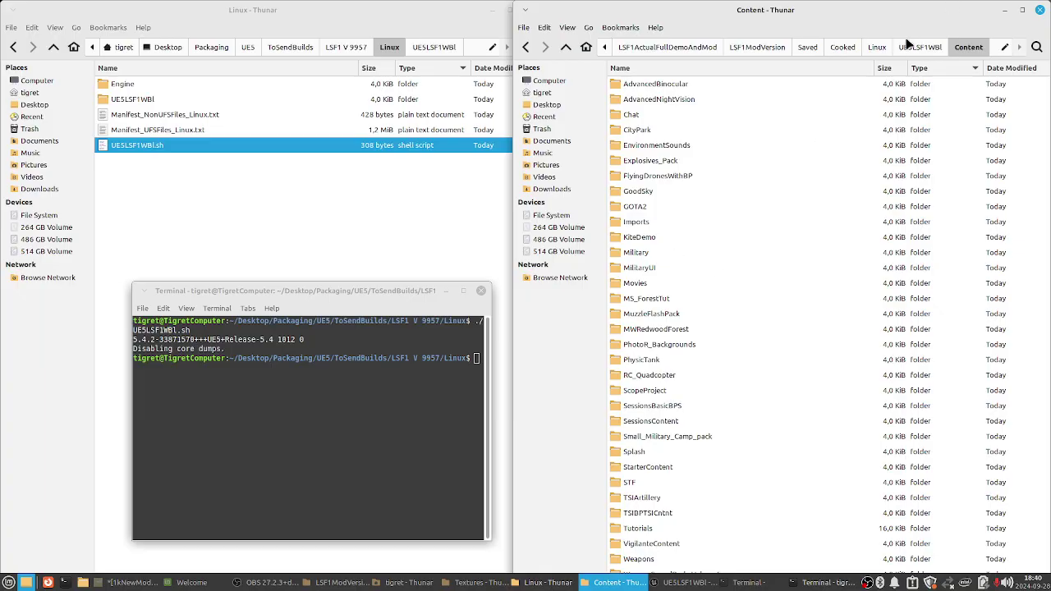
- Search the cooked Content folder for m81 and select the woodland camouflage swatch's .ubulk, .uasset and .uexp files
drag(894, 14, 669, 37)
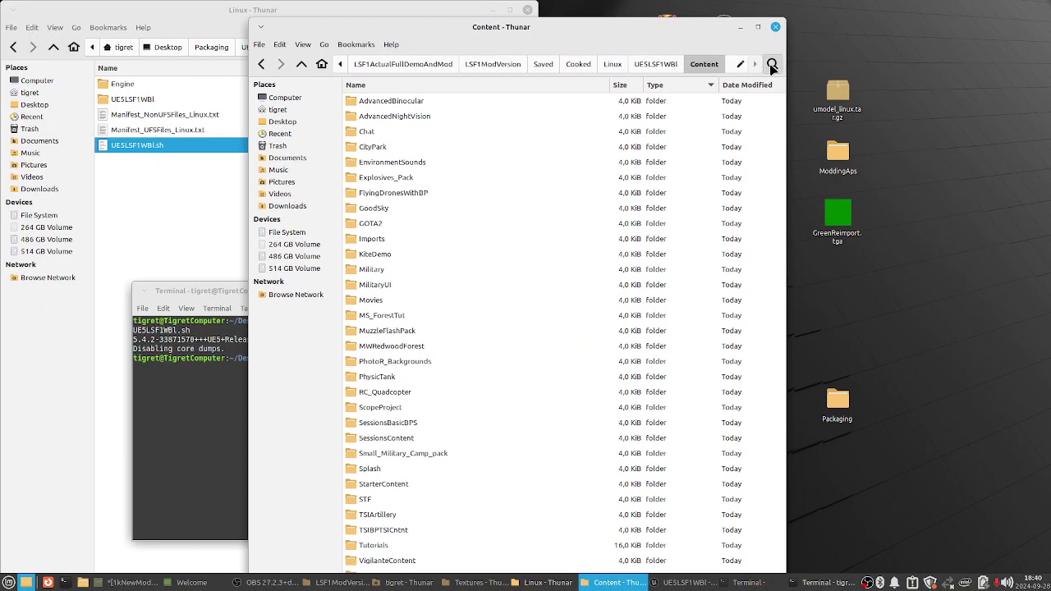
click(772, 65)
text(m)
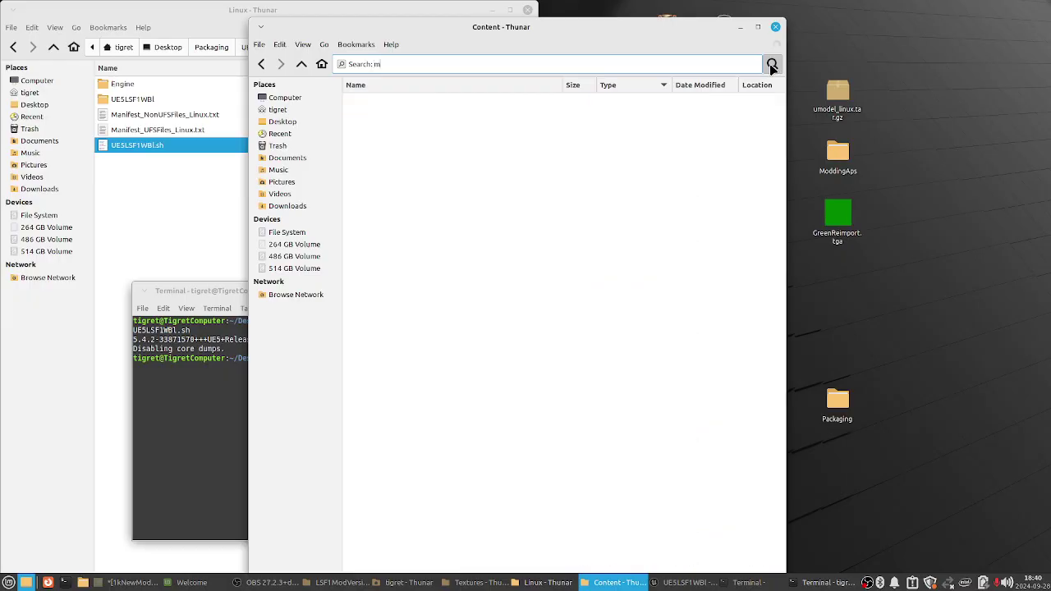
text(81)
click(483, 105)
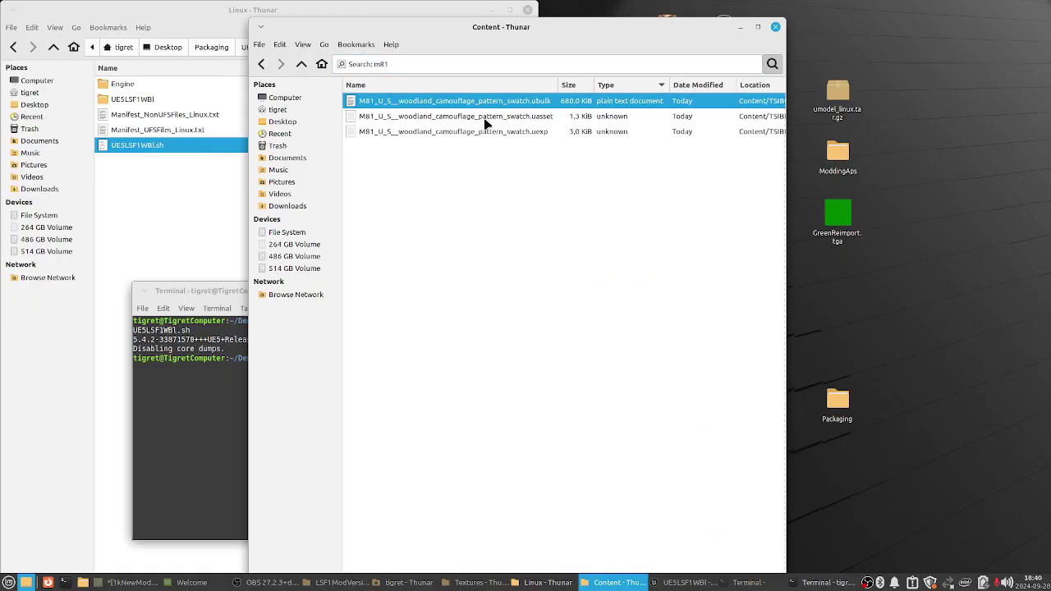
click(485, 119)
click(494, 133)
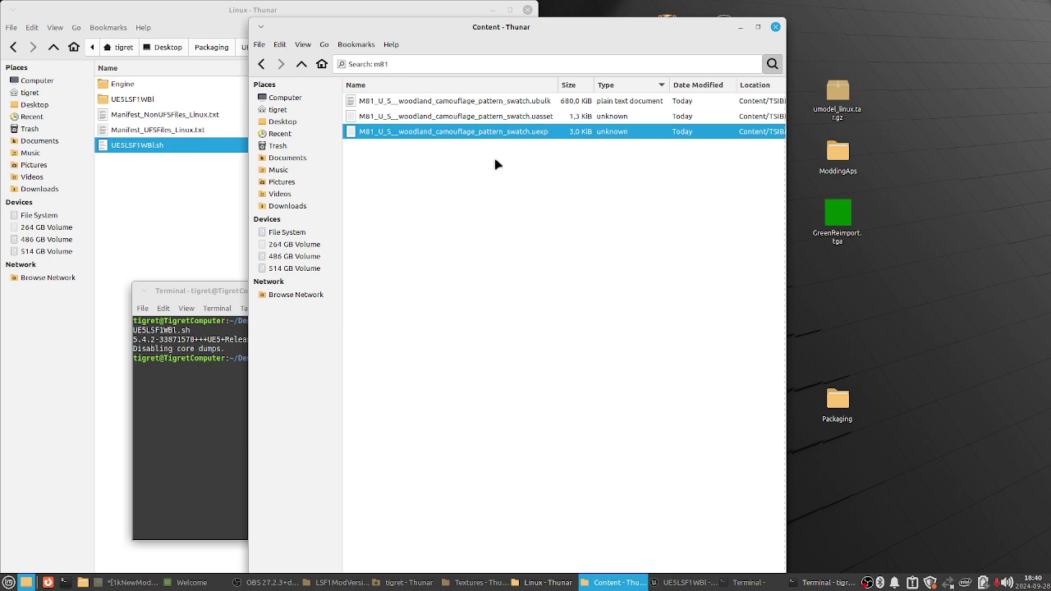
drag(495, 159, 390, 63)
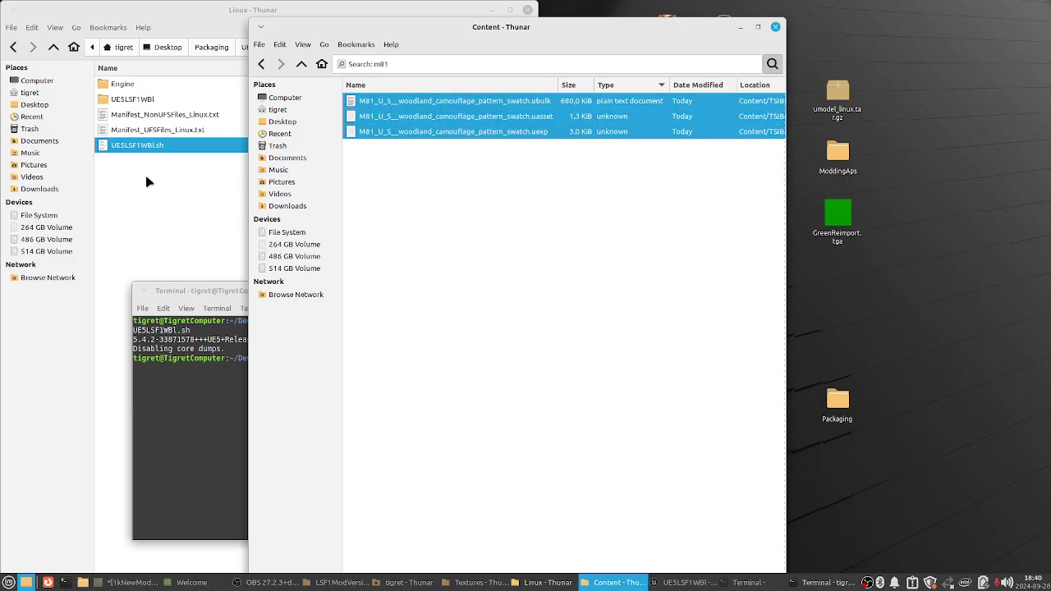
- Create a folder named OriginalFilesForOriginalLSF1 in the LSF1 V 9957 build's Linux folder
click(168, 192)
right_click(208, 228)
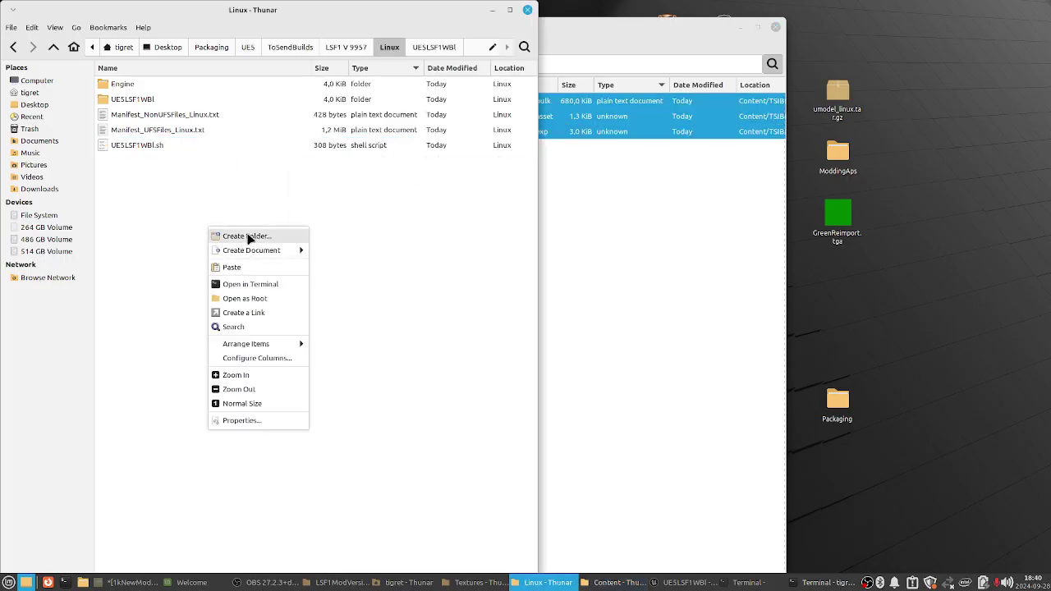
click(249, 236)
text(OriginalFilesForOriginalLSF1)
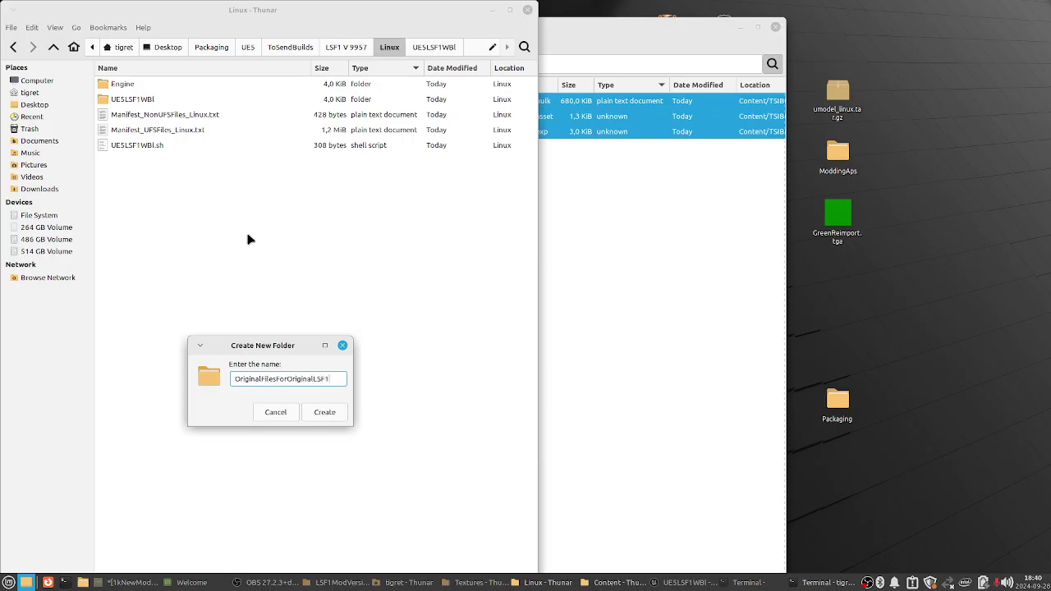
key(Return)
click(322, 240)
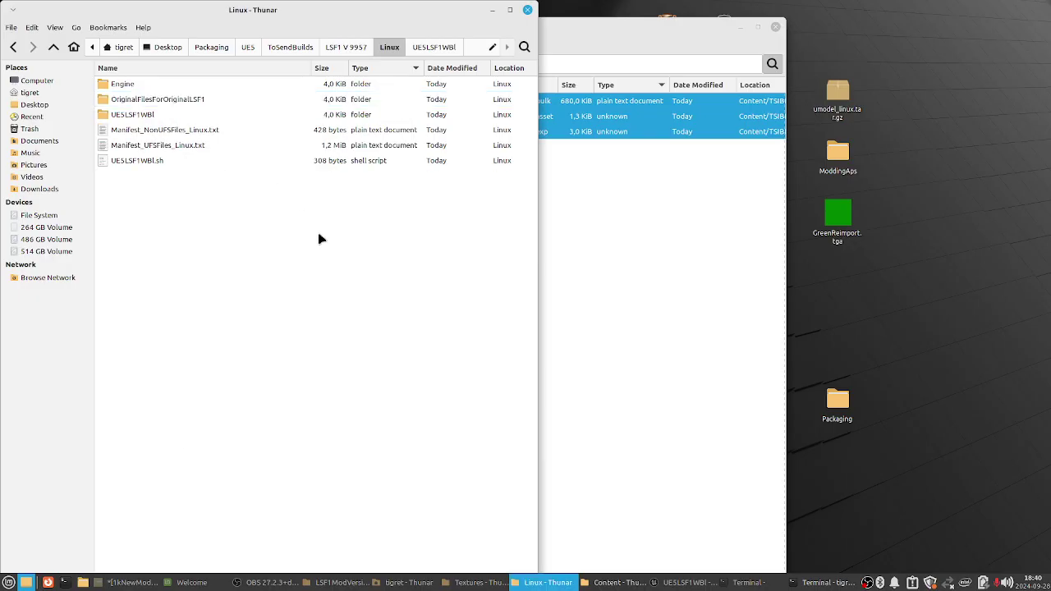
- Move the cooked search results window aside and open UE5LSF1WBl/Content/TSIBPTSICntnt in the packaged LSF1 V 9957 build
click(618, 232)
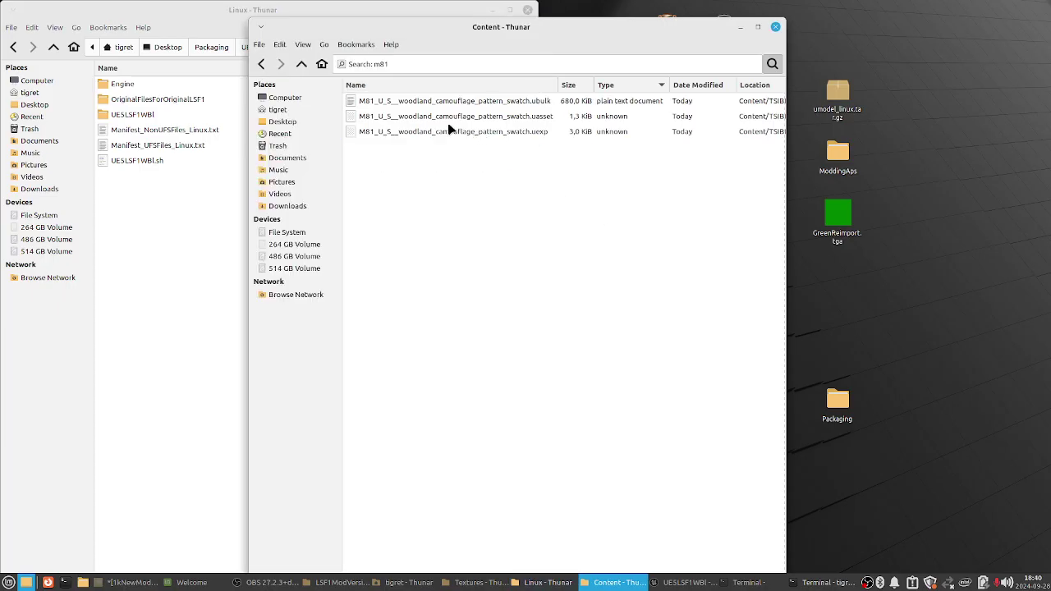
drag(476, 30, 704, 82)
click(182, 131)
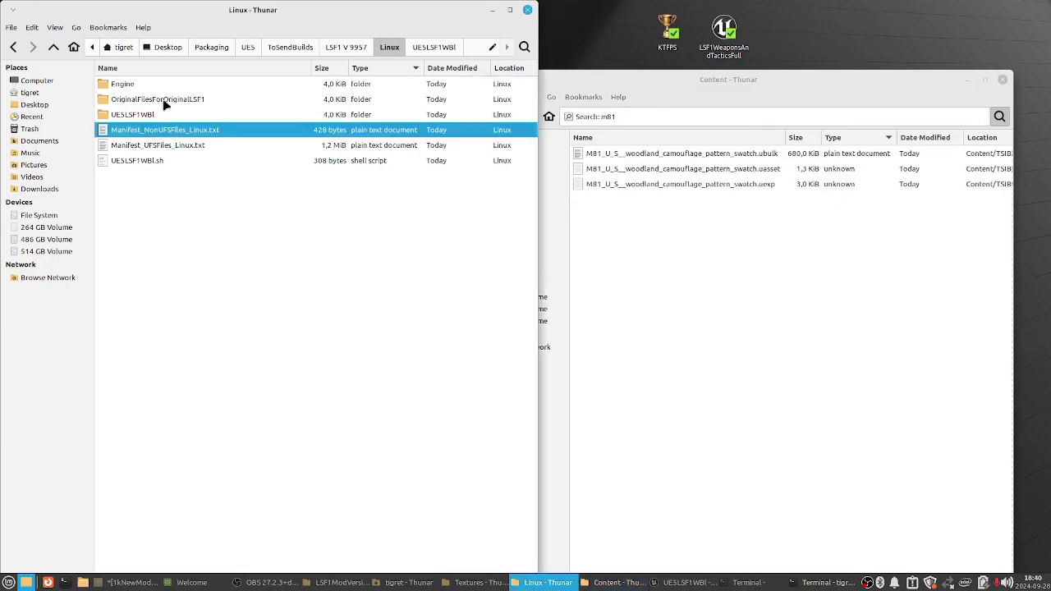
click(162, 99)
click(162, 115)
double_click(162, 116)
double_click(135, 100)
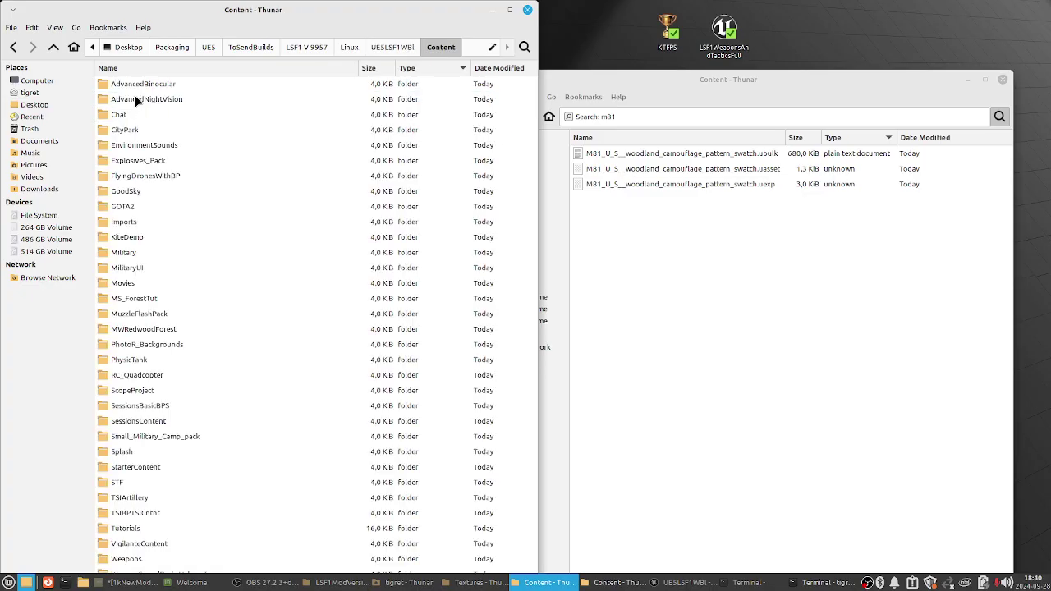
double_click(139, 513)
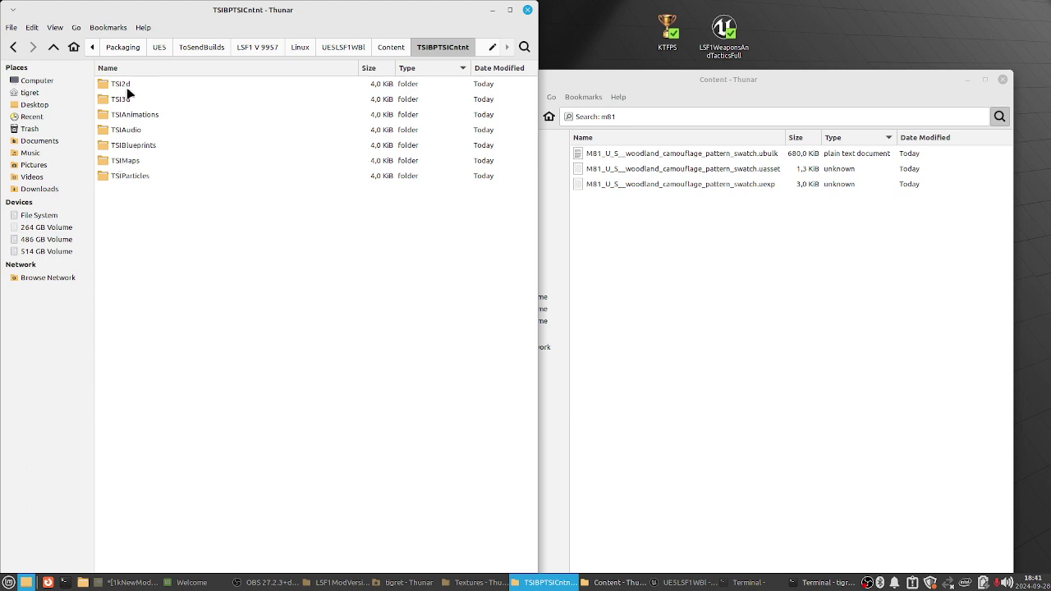
- Search the packaged build's TSIBPTSICntnt folder for m81, keeping the cooked search results window alongside
click(694, 249)
drag(828, 82, 724, 75)
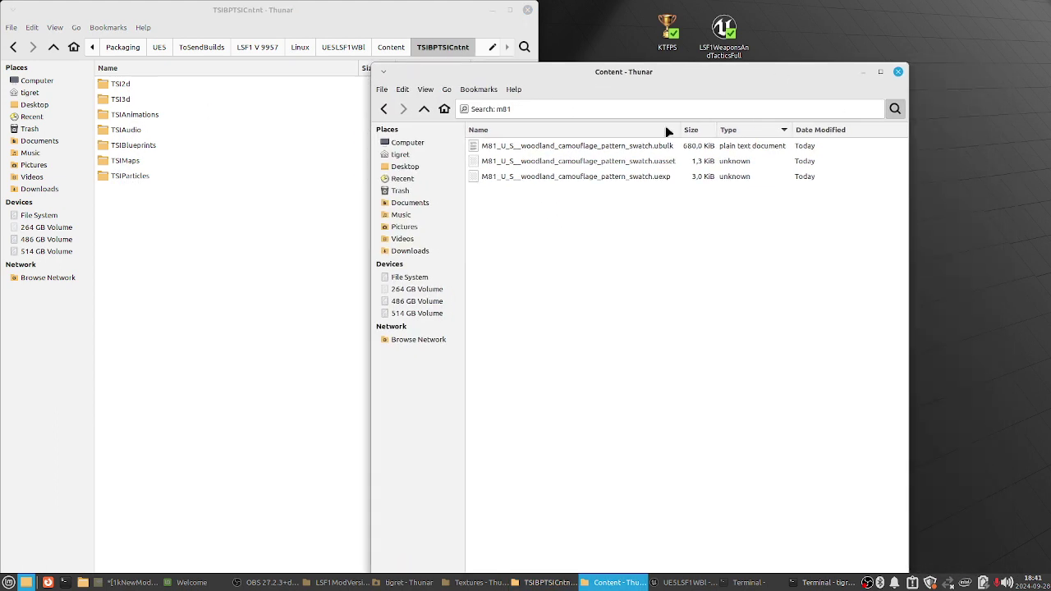
click(555, 164)
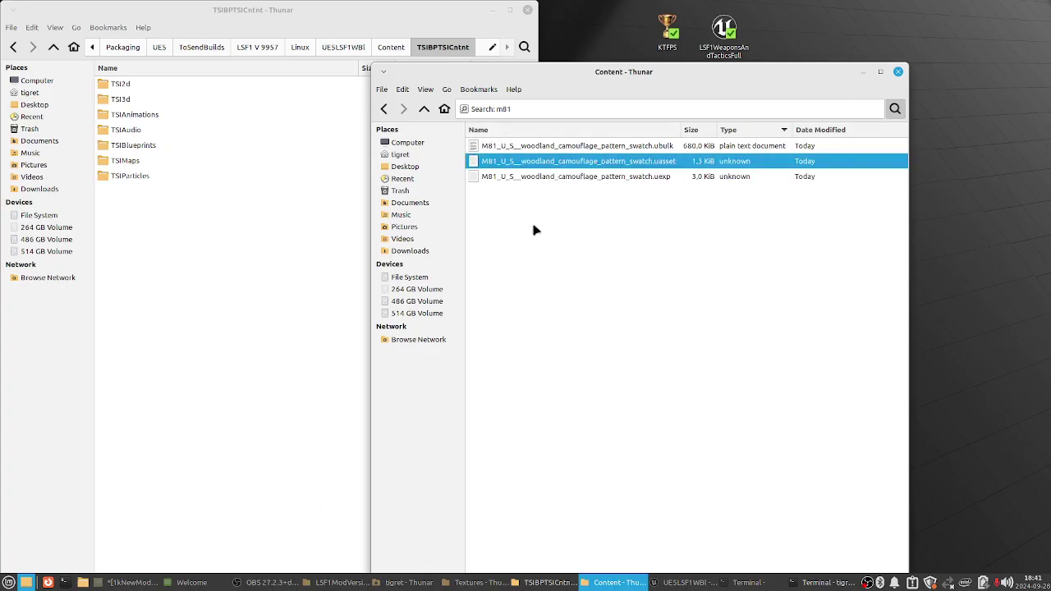
click(524, 47)
triple_click(310, 42)
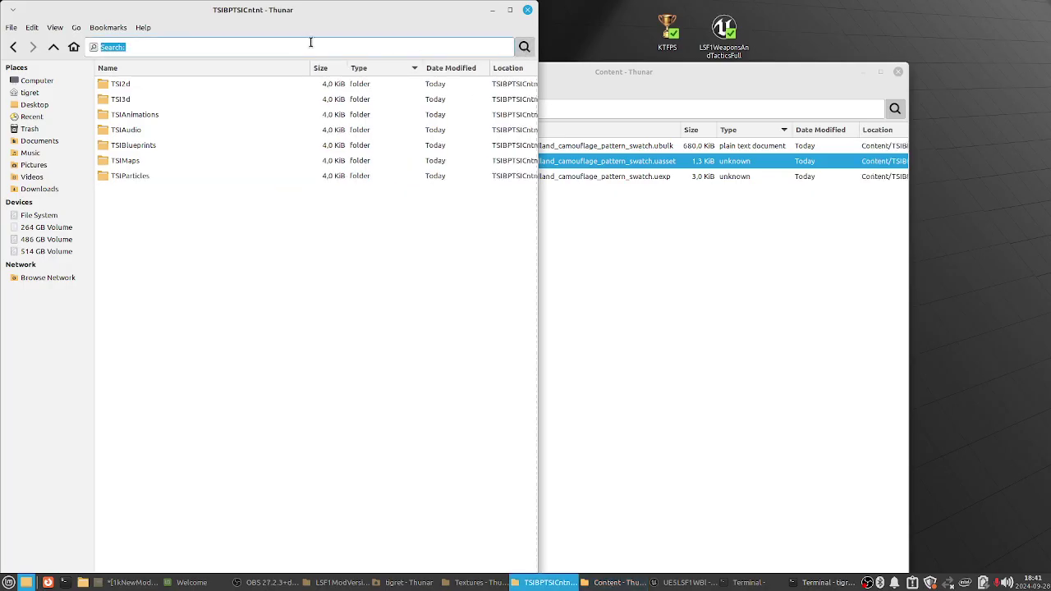
key(Escape)
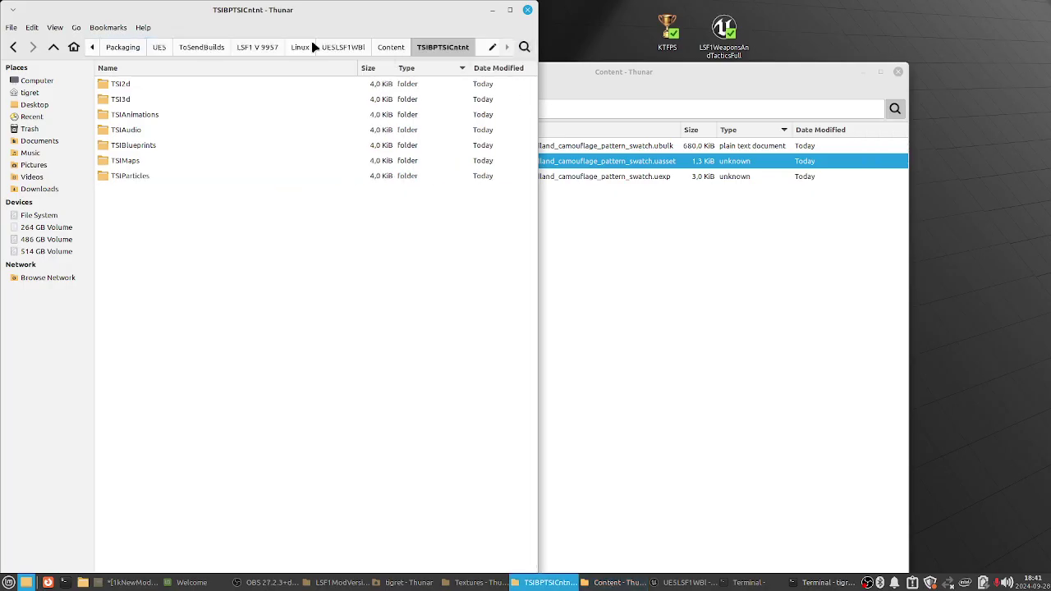
click(523, 47)
drag(185, 31, 167, 51)
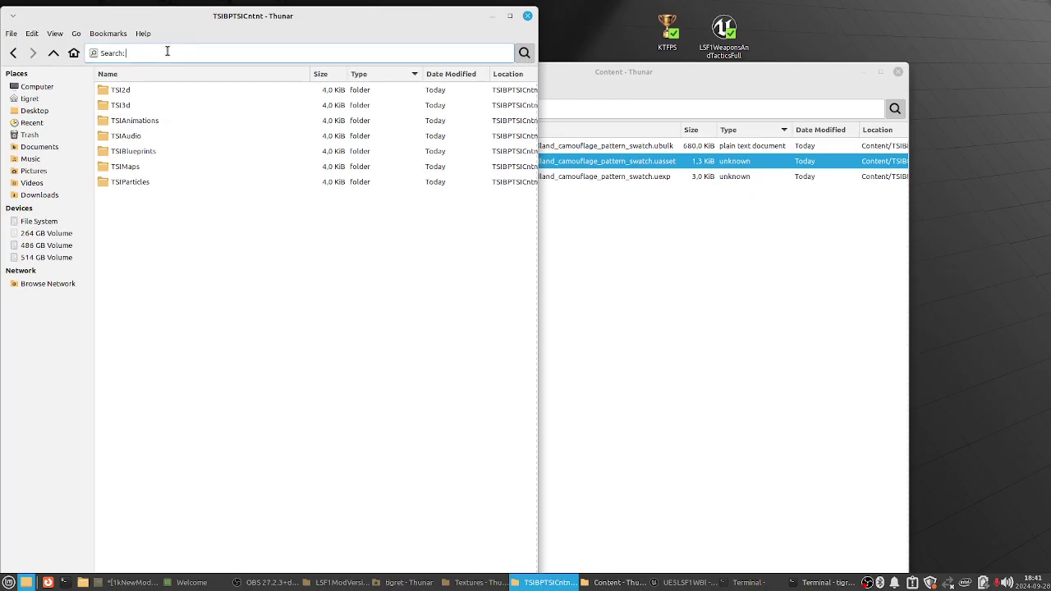
text(m81)
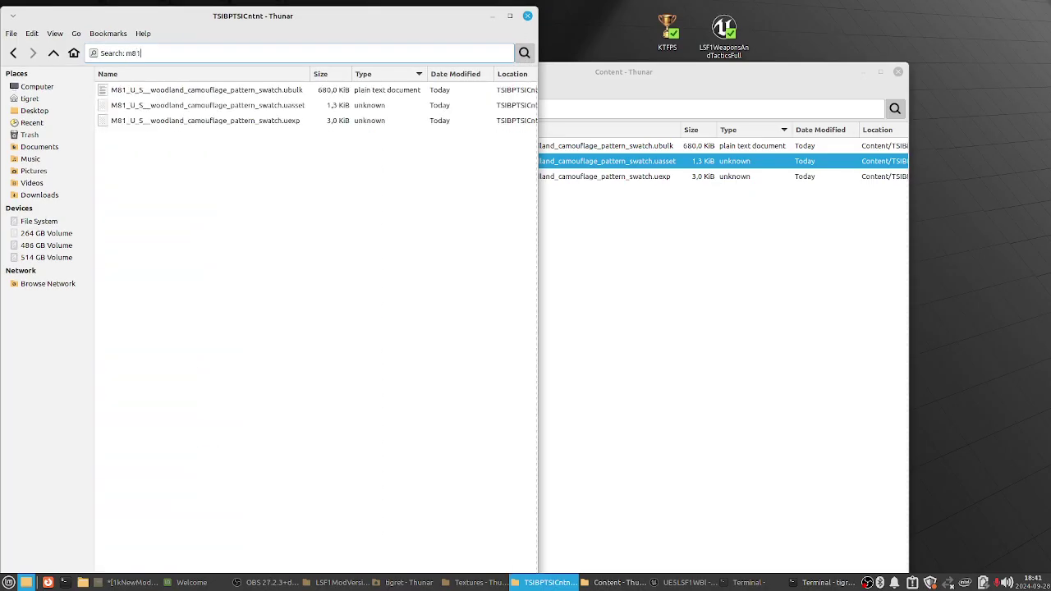
- Check the folder location of the packaged build's woodland camouflage swatch files in the search results
right_click(229, 93)
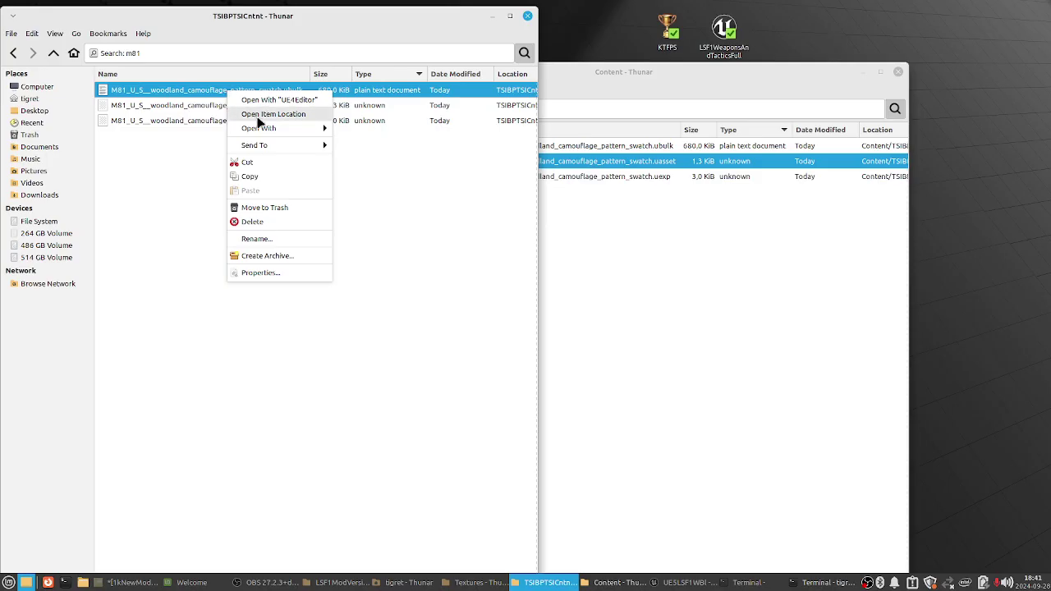
mouse_move(264, 126)
click(181, 167)
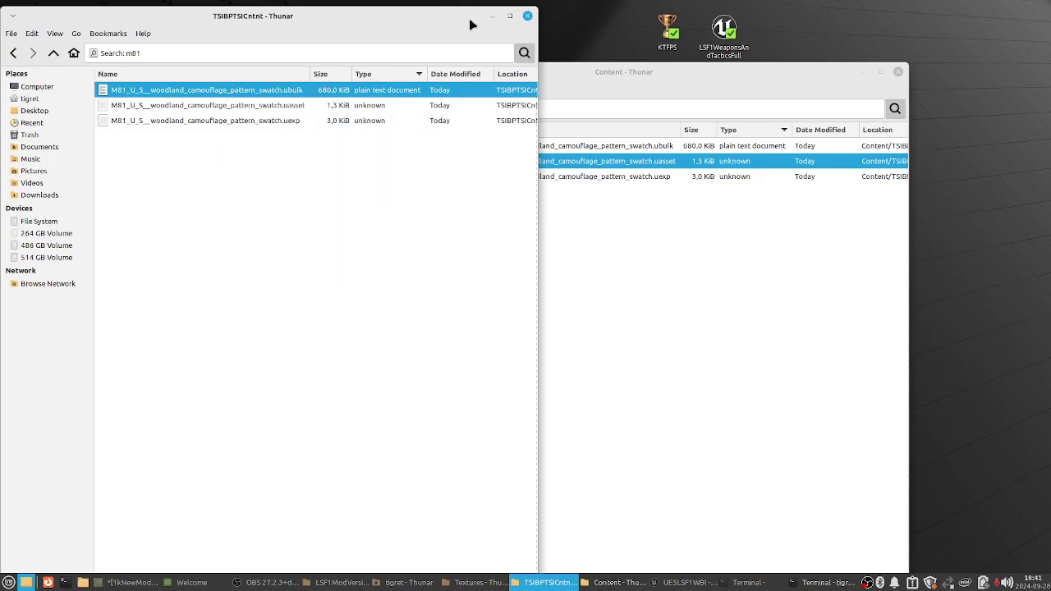
click(509, 16)
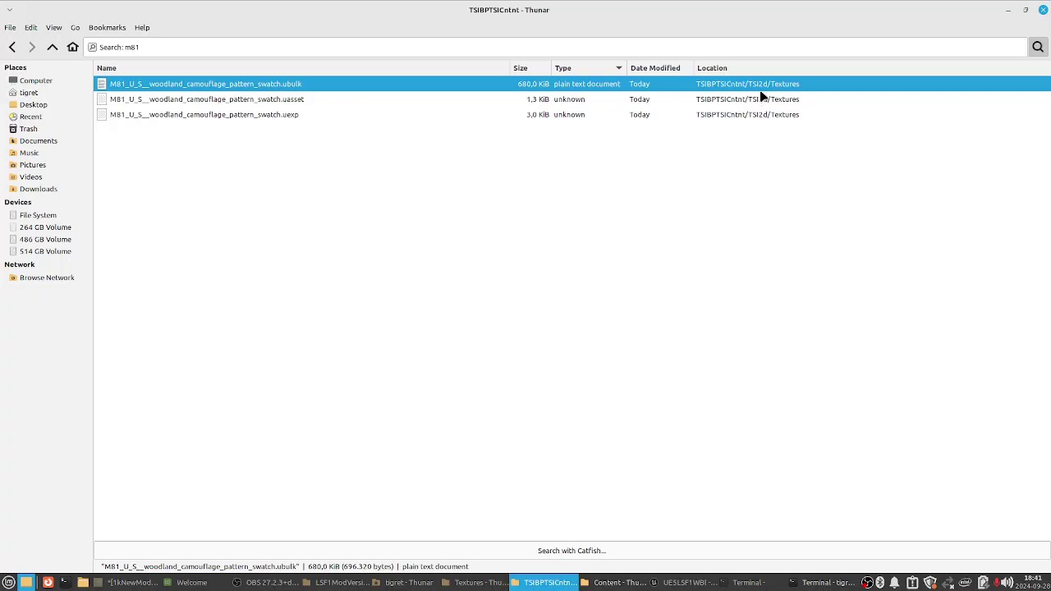
click(1025, 10)
click(649, 267)
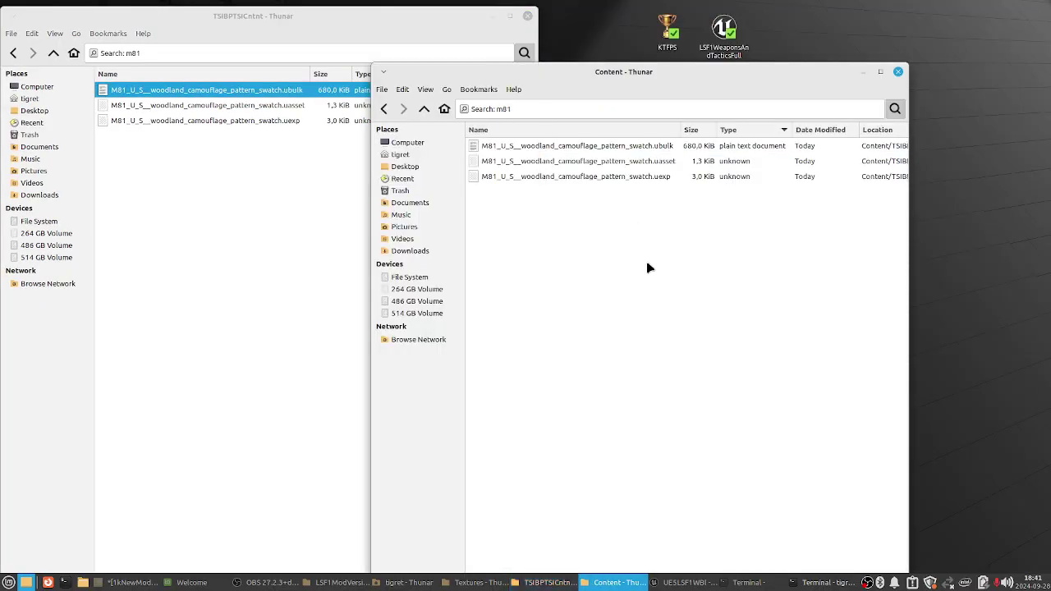
- Copy the packaged build's woodland camouflage swatch .ubulk, .uasset and .uexp files into the OriginalFilesForOriginalLSF1 folder
drag(230, 181, 168, 95)
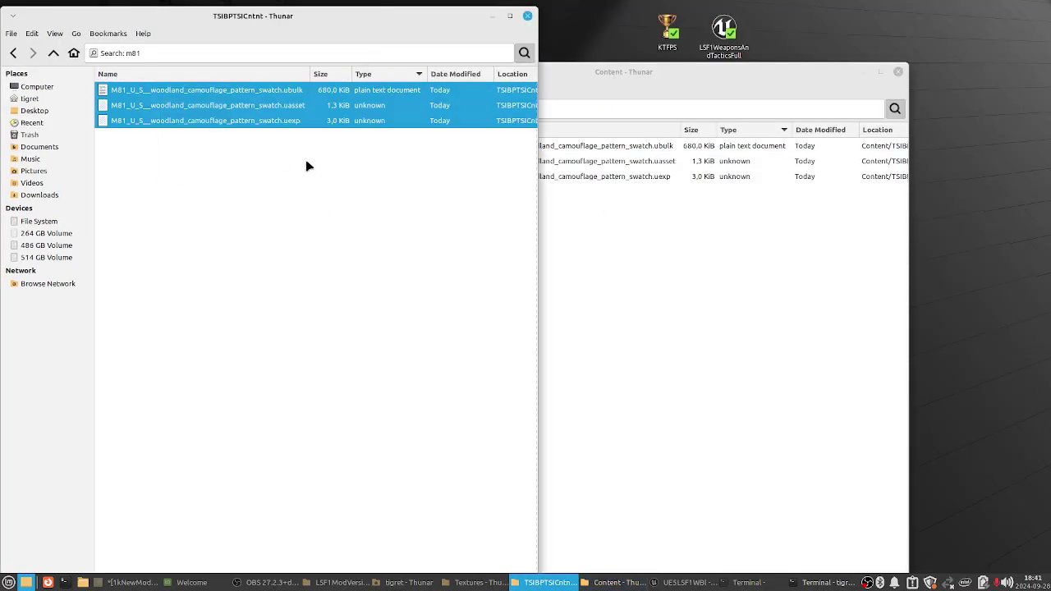
drag(250, 32, 502, 99)
click(260, 119)
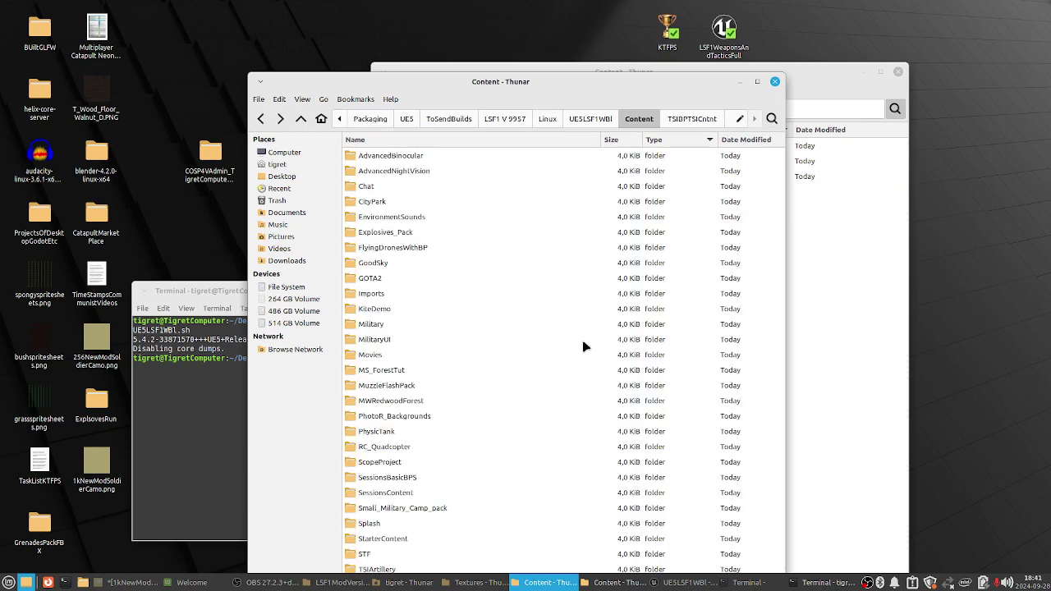
click(260, 119)
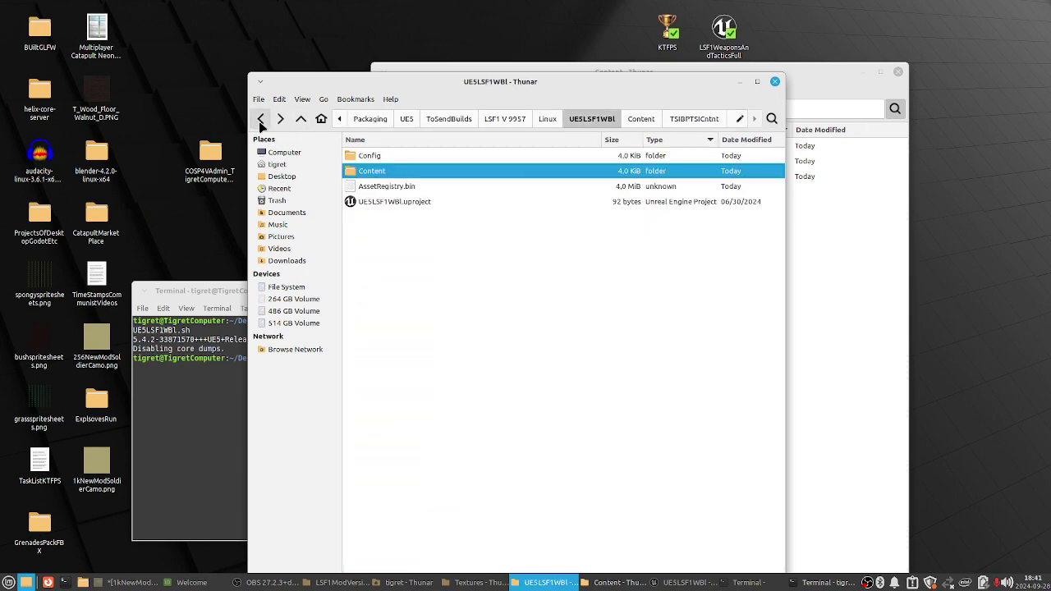
click(260, 119)
double_click(396, 172)
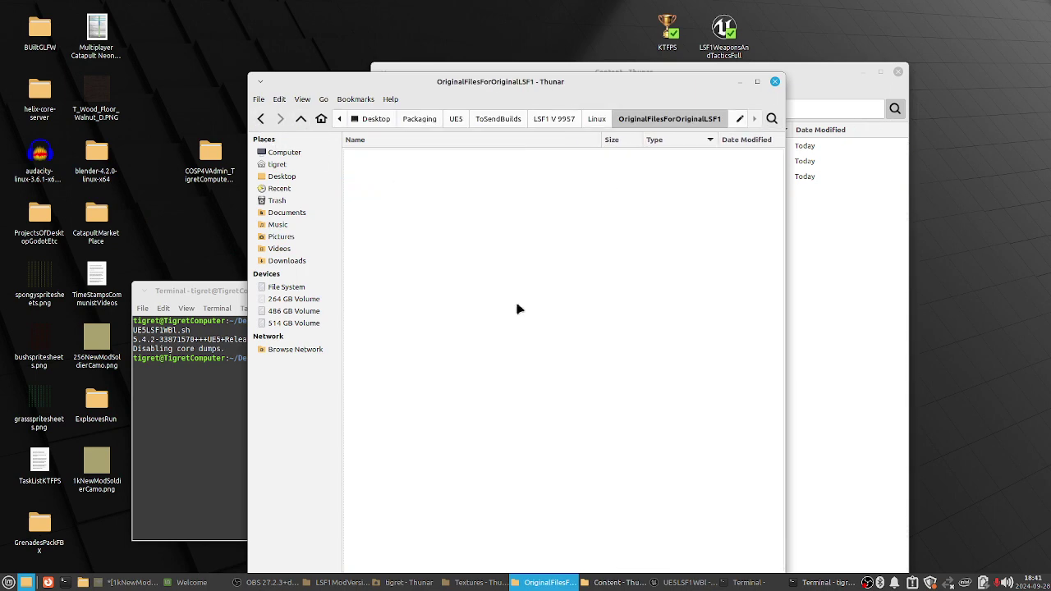
key(ctrl+v)
- Return to the packaged build's Linux folder, open UE5LSF1WBl/Content, and move its window clear of the cooked results
drag(610, 94, 537, 215)
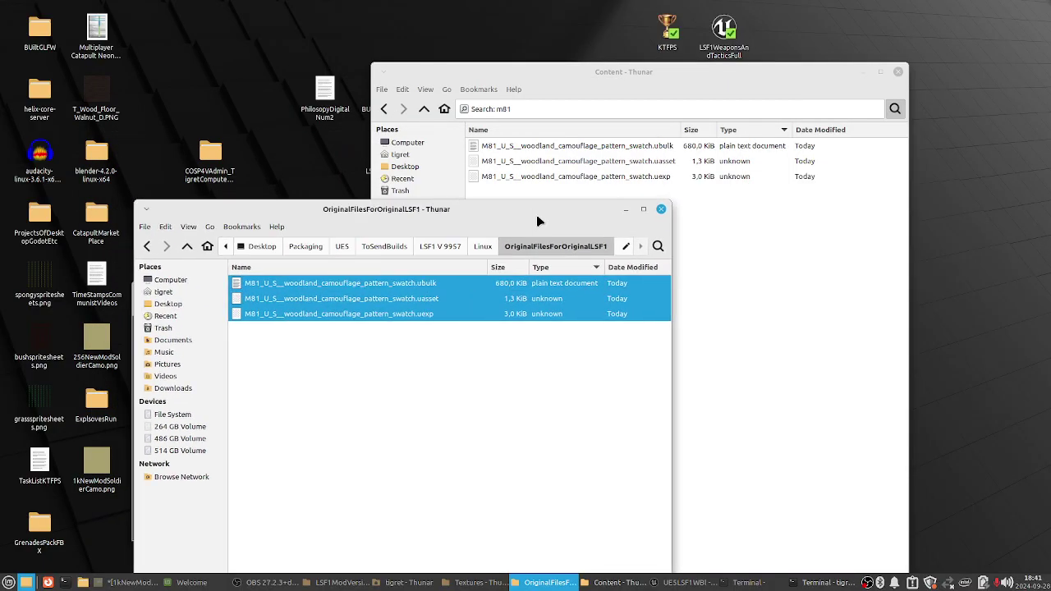
click(491, 250)
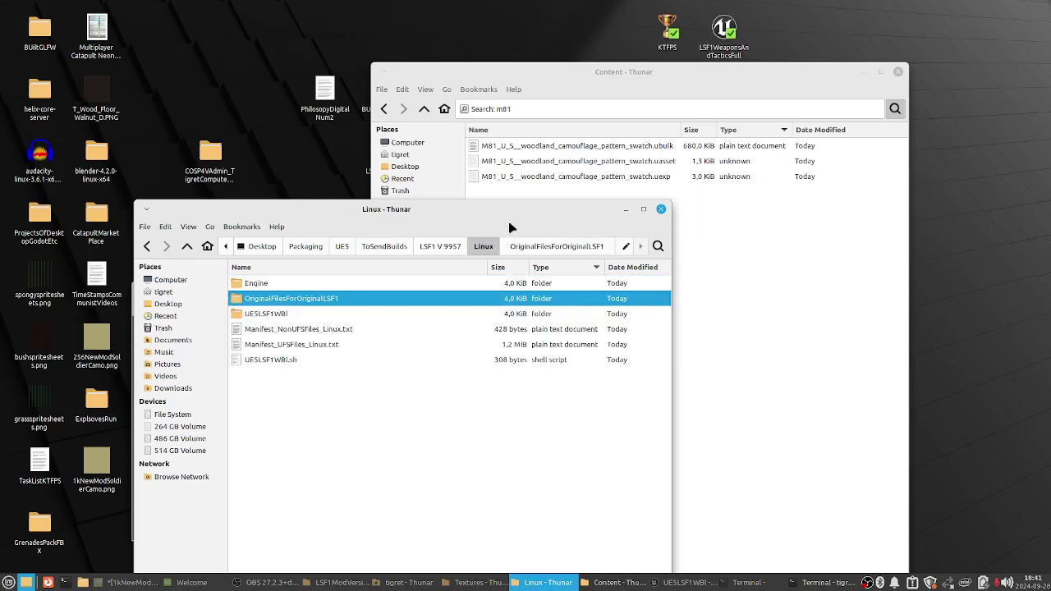
drag(509, 221, 579, 233)
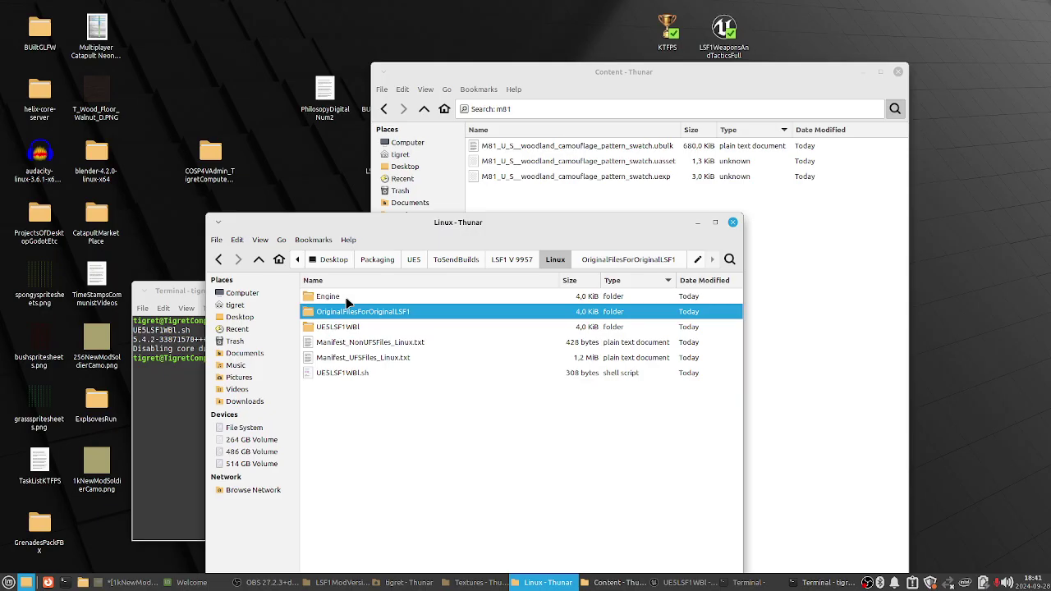
double_click(348, 328)
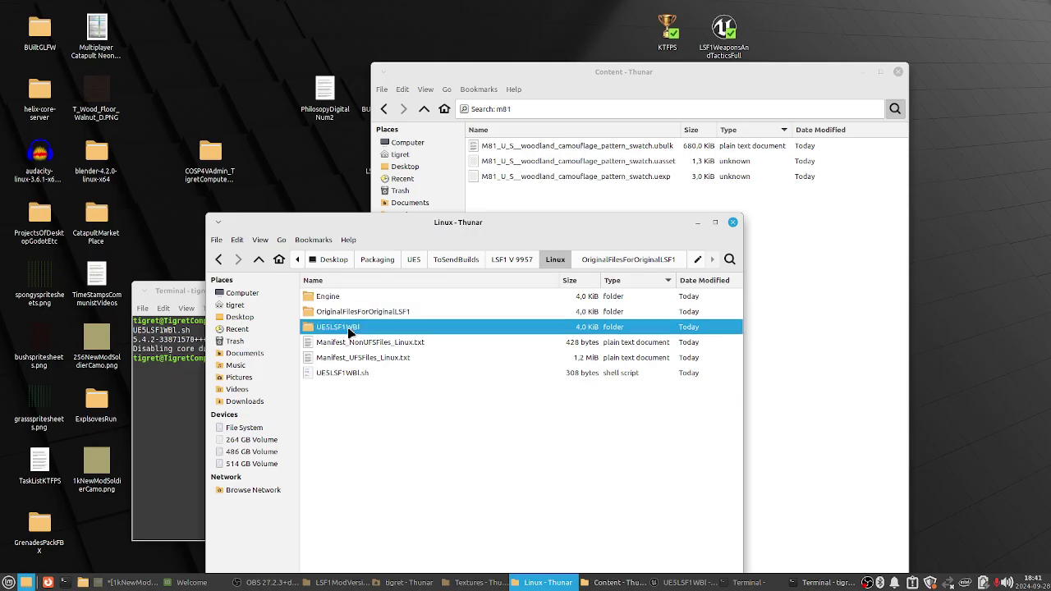
double_click(333, 311)
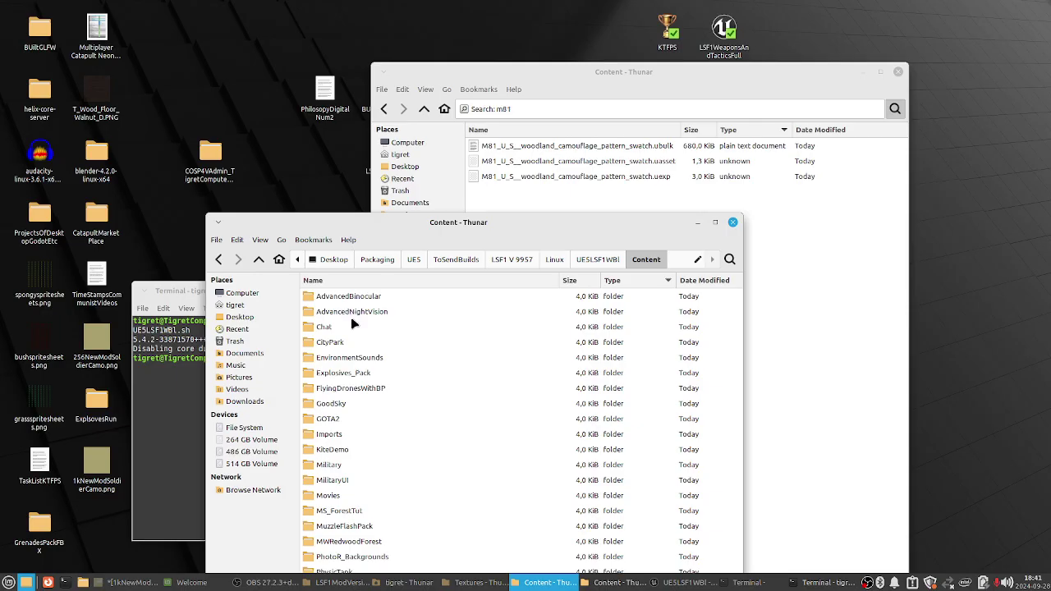
drag(432, 230, 244, 23)
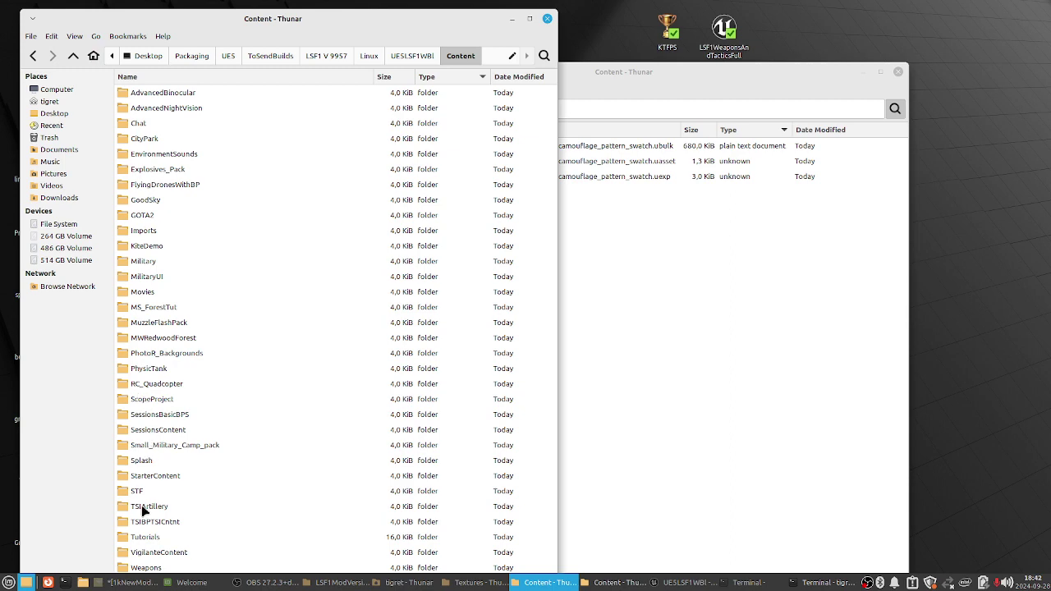
drag(261, 19, 326, 16)
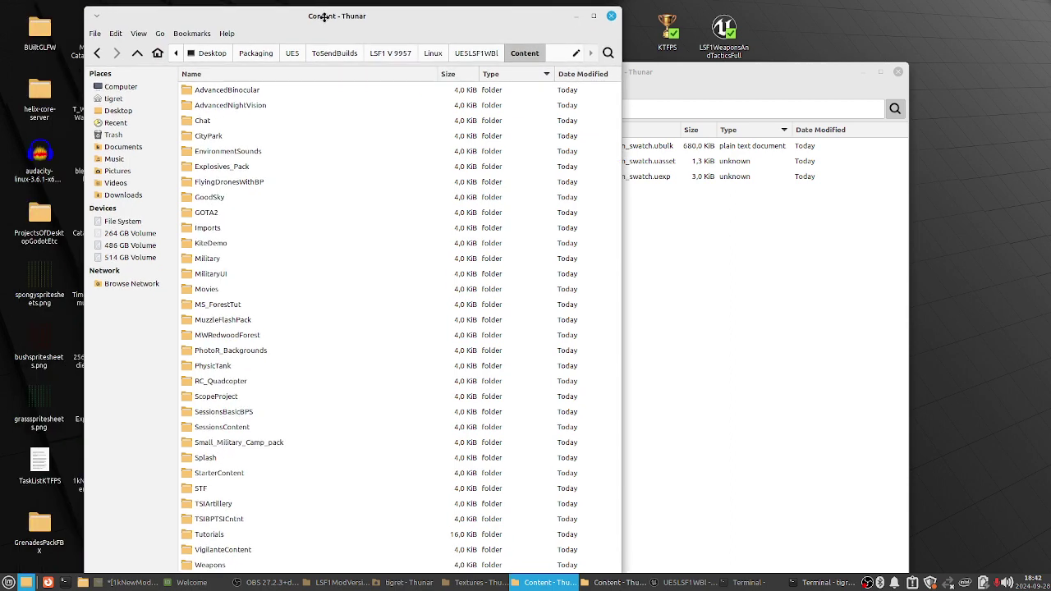
- Open TSIBPTSICntnt/TSI2d in the packaged build's Content folder and search it for m81
click(594, 16)
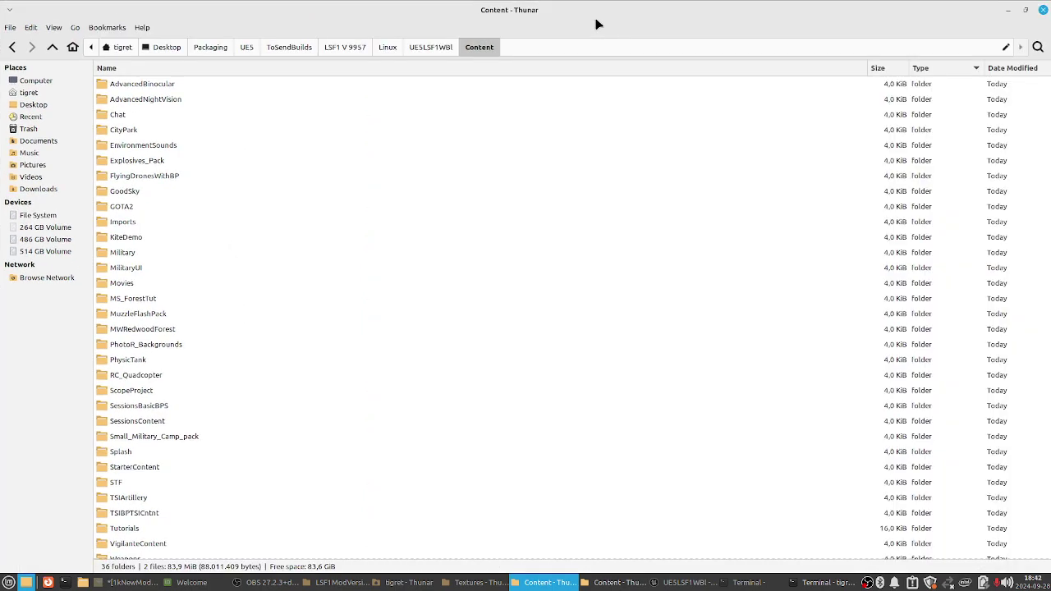
scroll(125, 440, down, 3)
scroll(125, 439, up, 3)
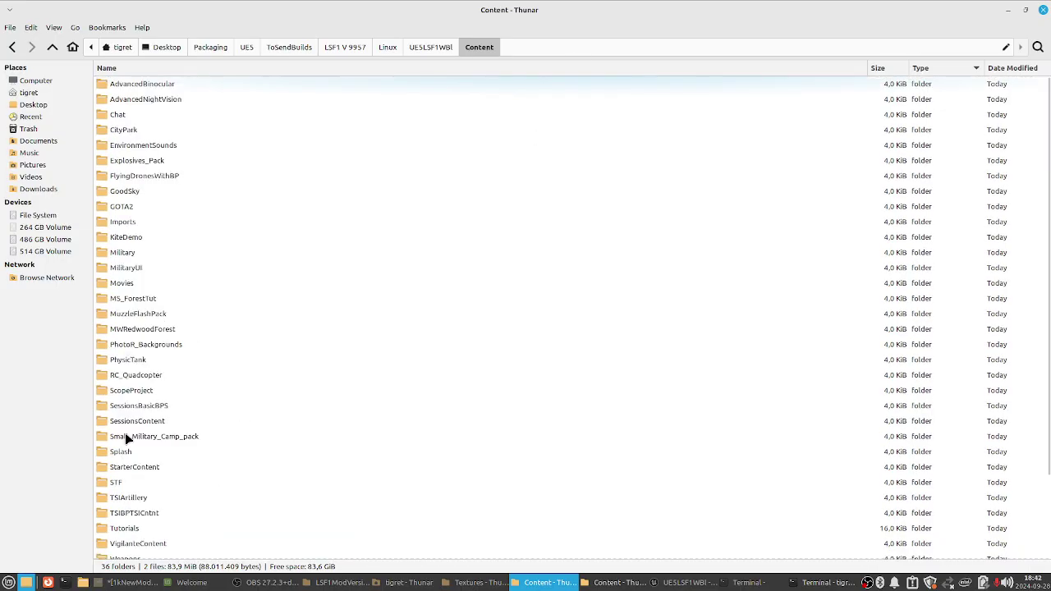
scroll(164, 340, down, 3)
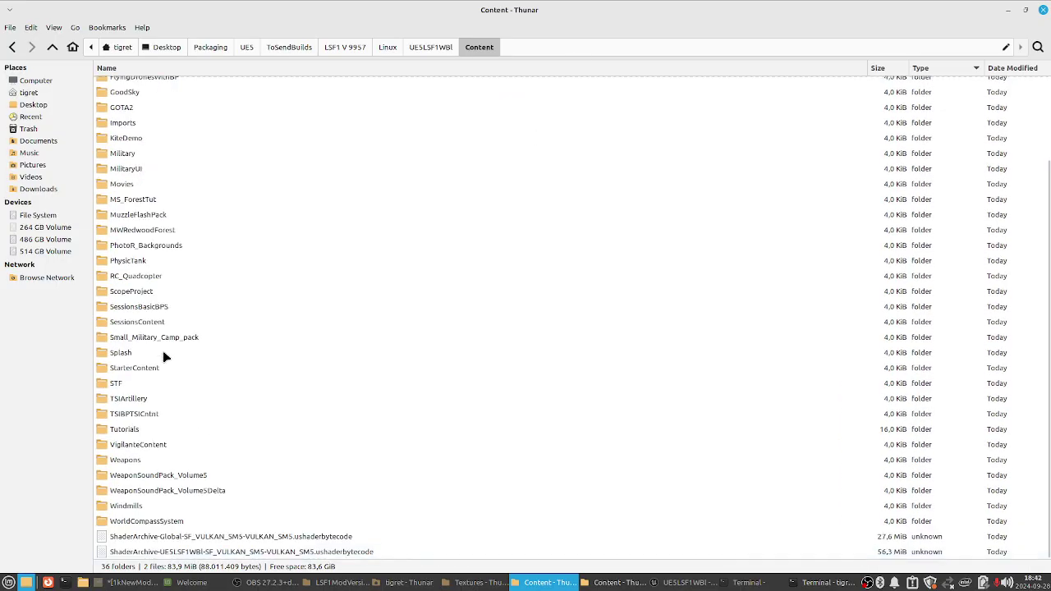
double_click(137, 415)
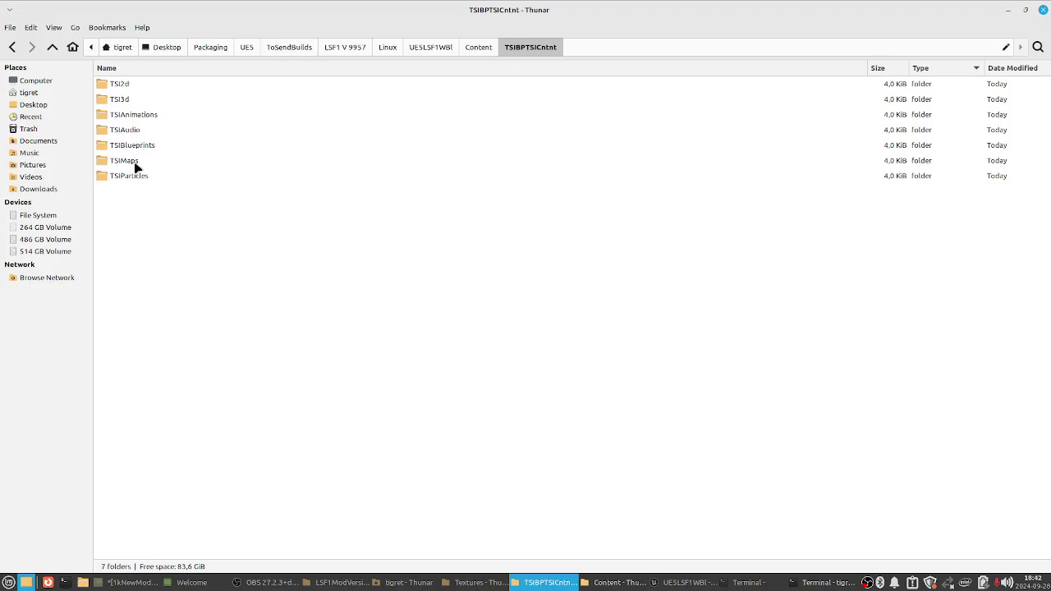
double_click(125, 87)
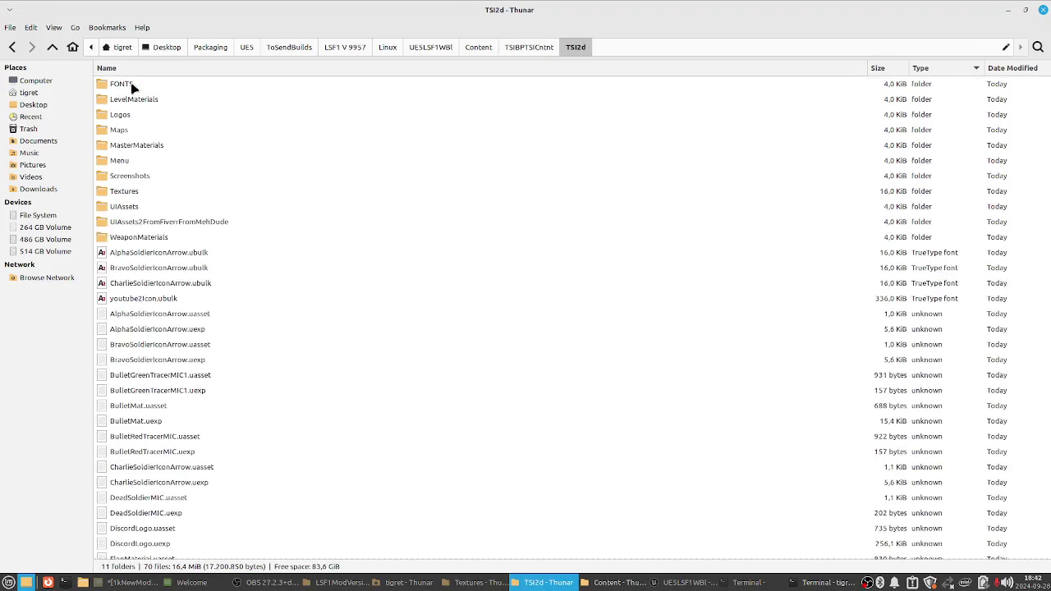
click(1037, 47)
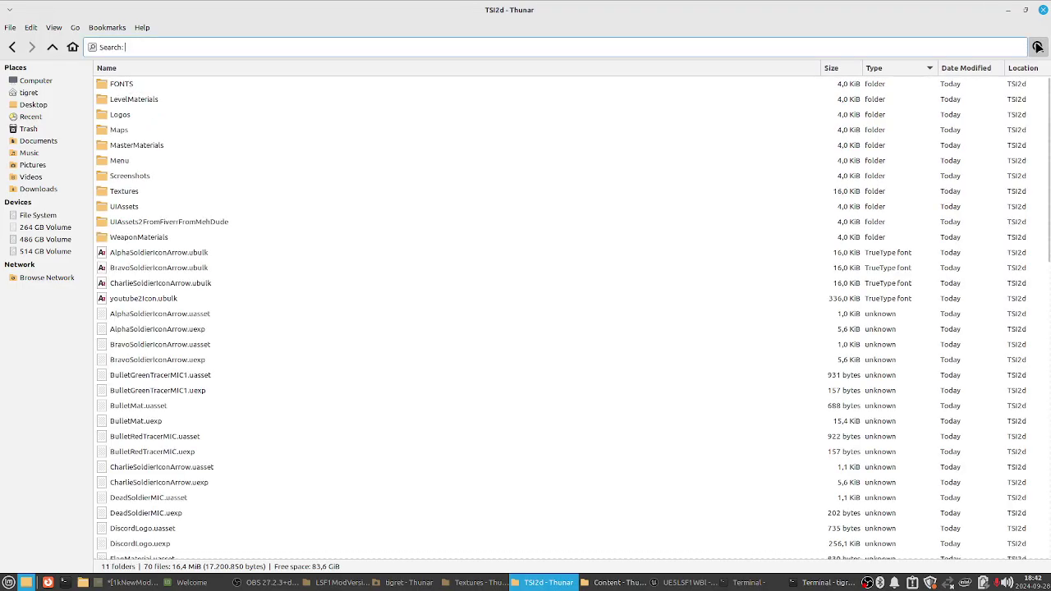
text(m81)
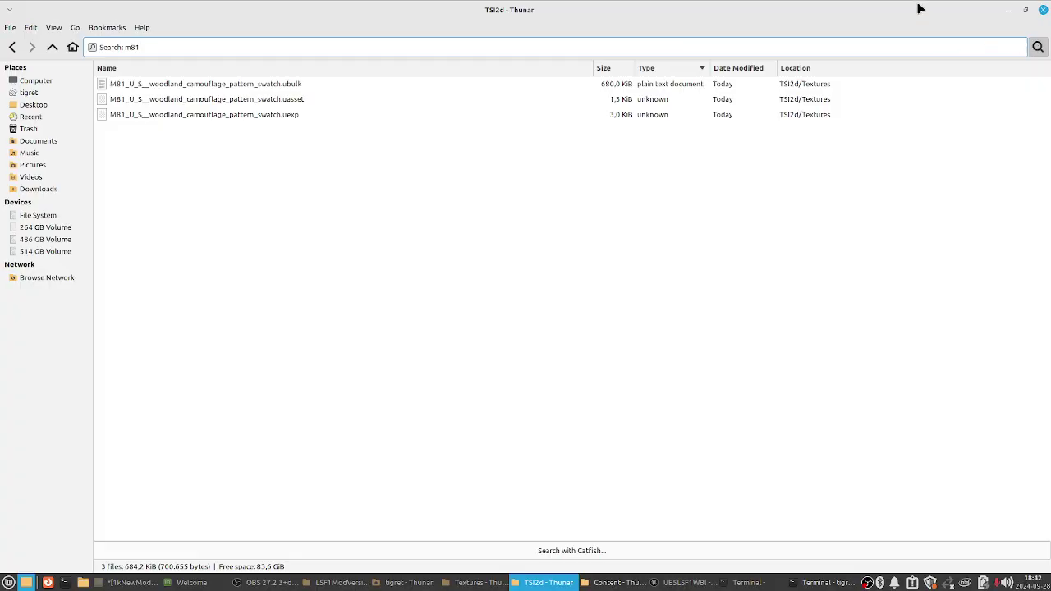
- Arrange both search windows side by side, select the three cooked woodland camouflage swatch files, and check their folder location
drag(917, 3, 422, 110)
click(595, 218)
drag(518, 200, 535, 136)
drag(542, 75, 720, 51)
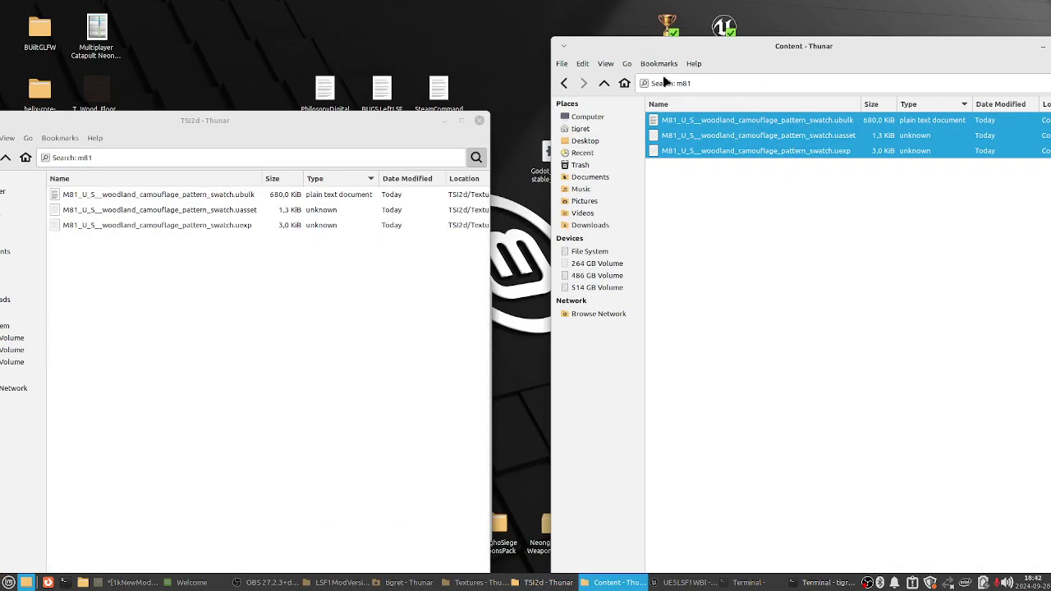
drag(807, 56, 624, 116)
click(878, 110)
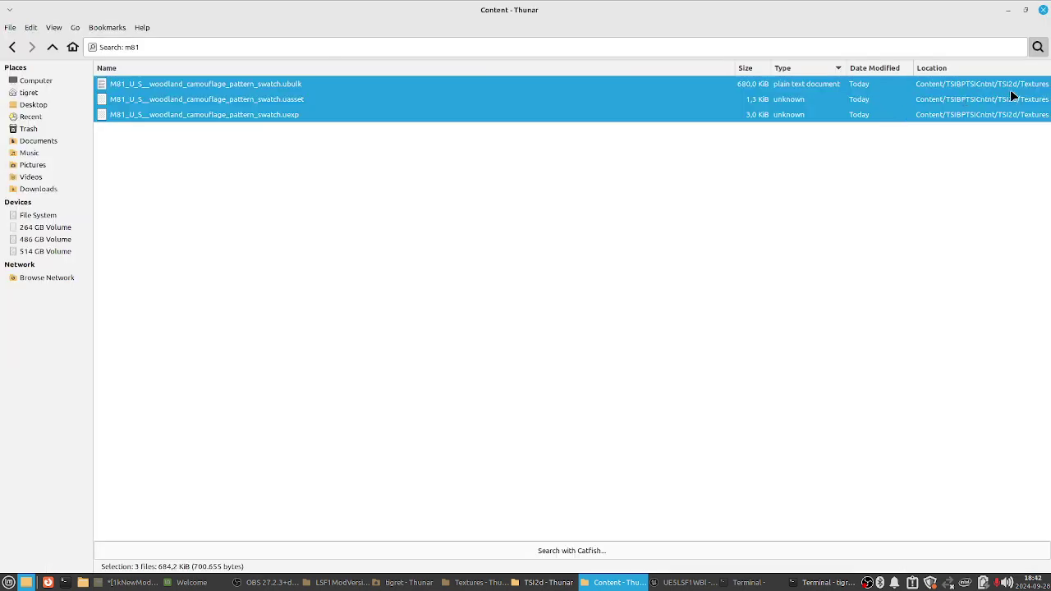
click(1026, 15)
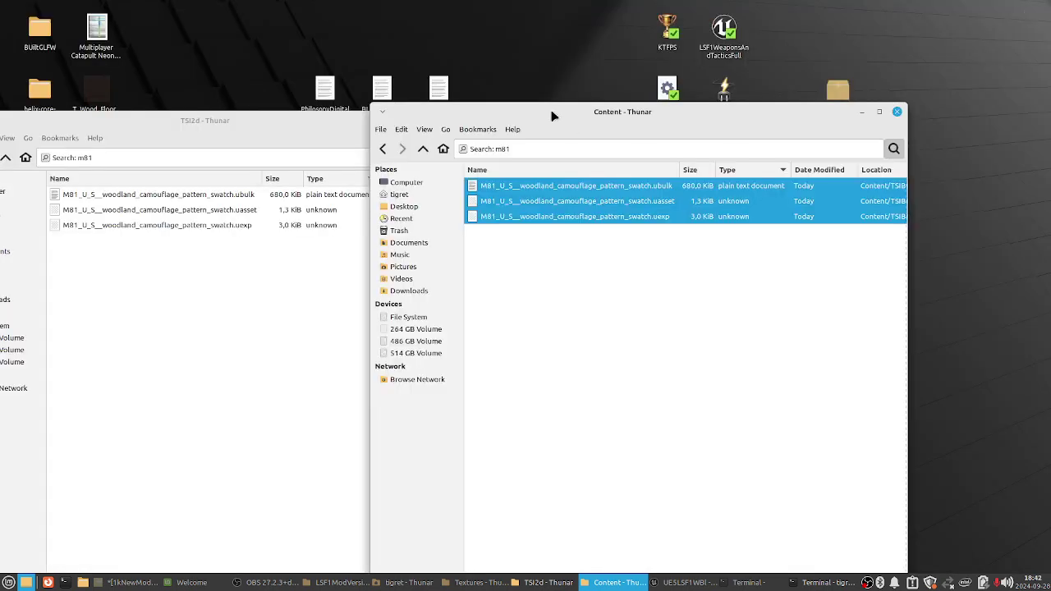
- Return to the cooked build's Content folder, search it for m81 again, and select the three woodland camouflage swatch files
click(428, 153)
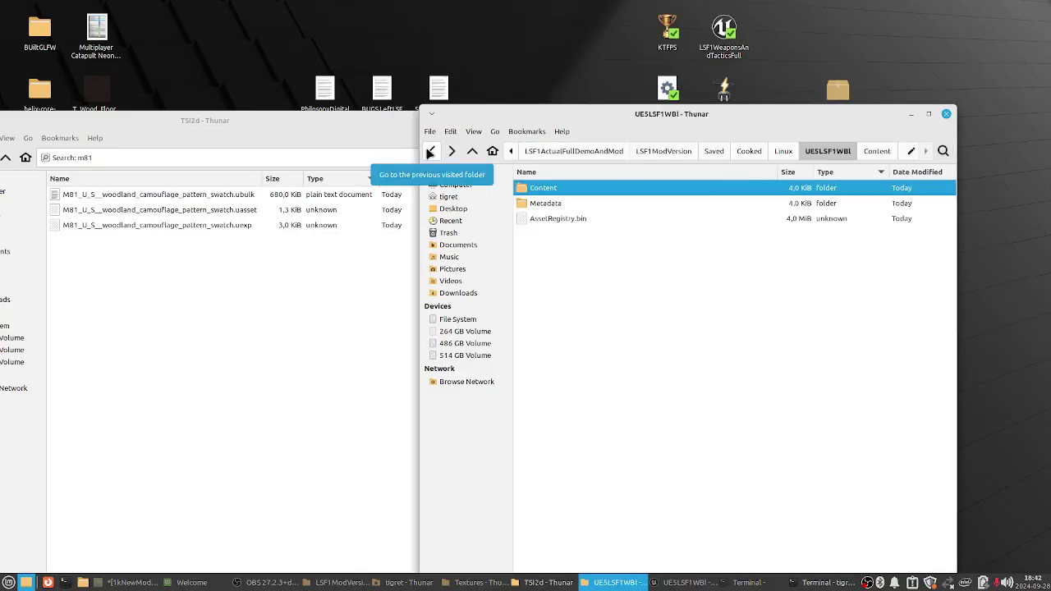
click(451, 152)
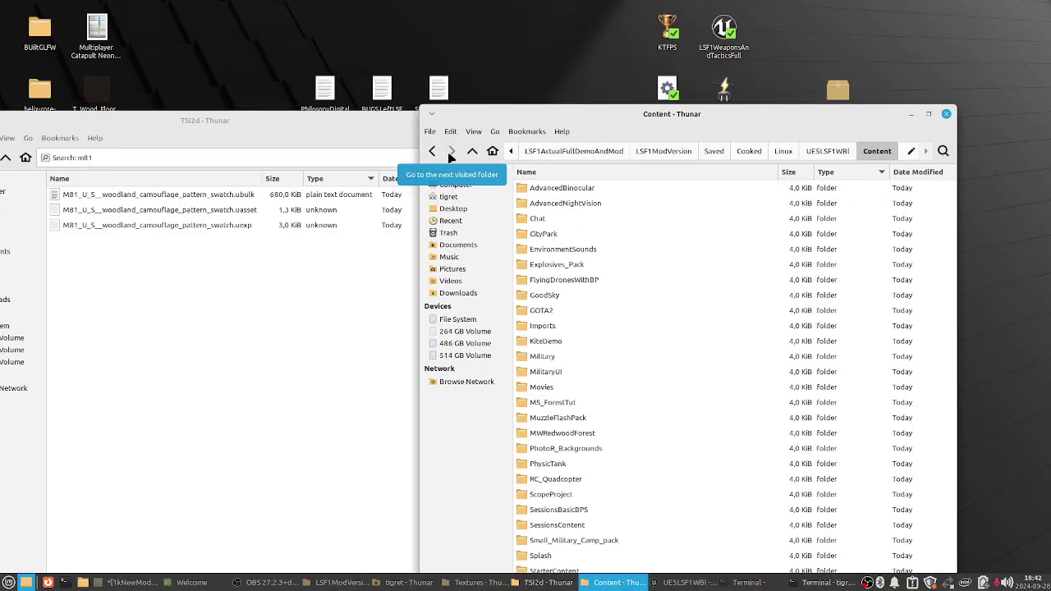
click(943, 151)
text(m81)
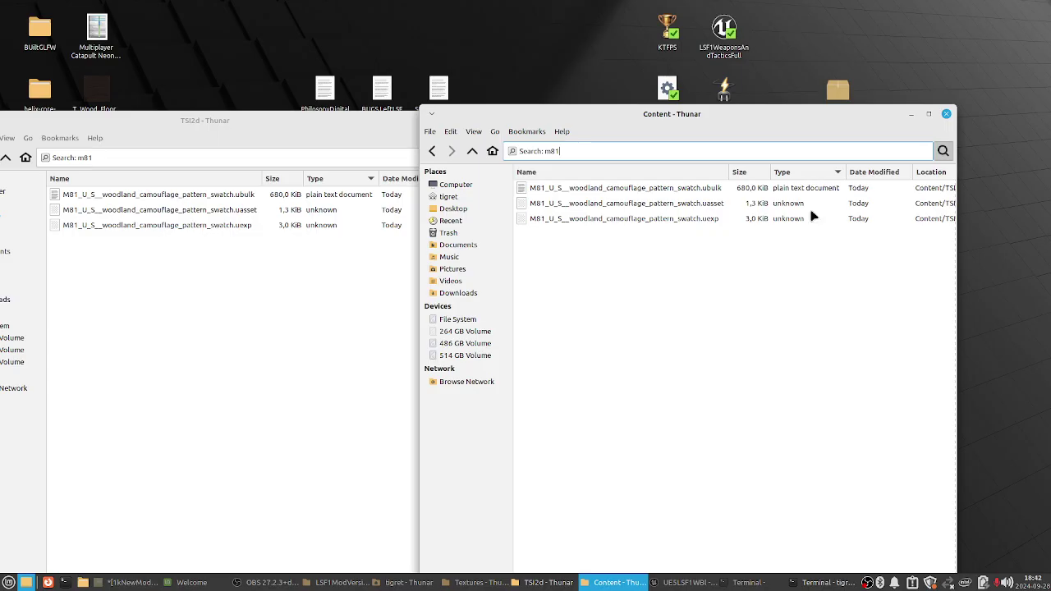
drag(640, 259, 526, 179)
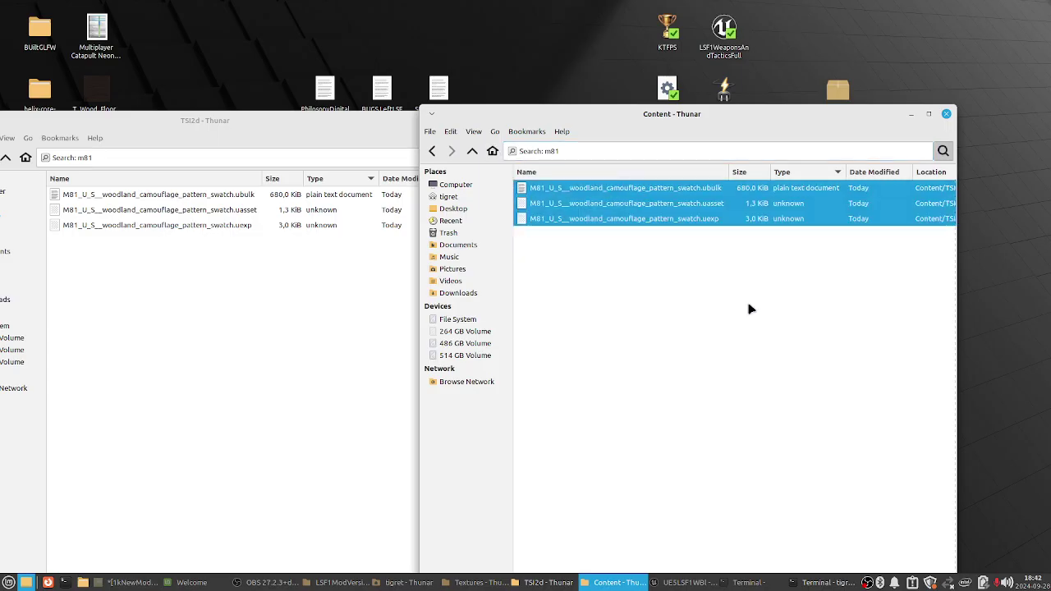
- Create a desktop folder named ModOfCamouflageWW2Soviets
right_click(479, 38)
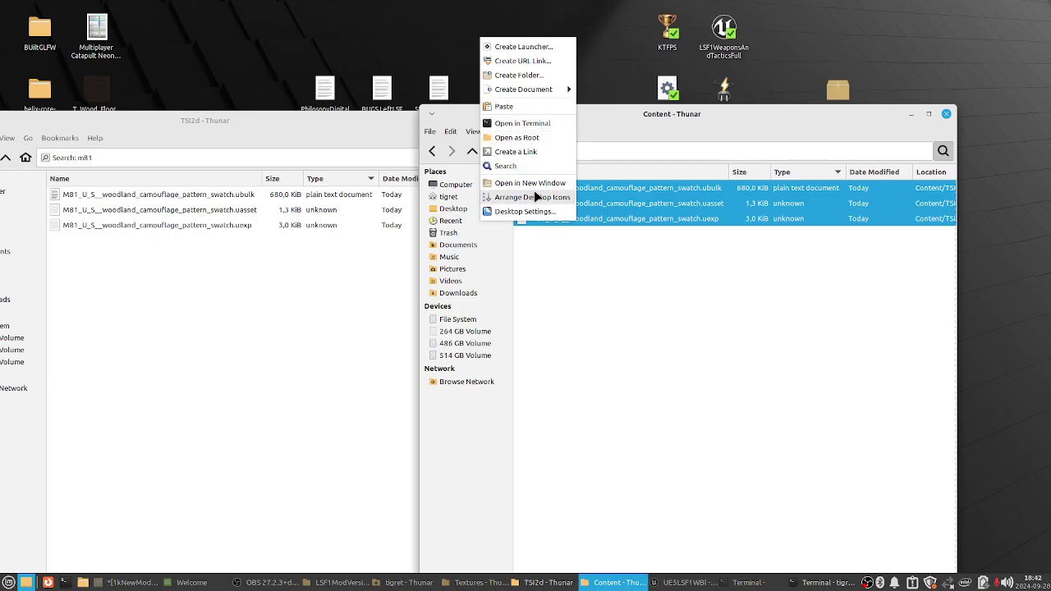
click(526, 74)
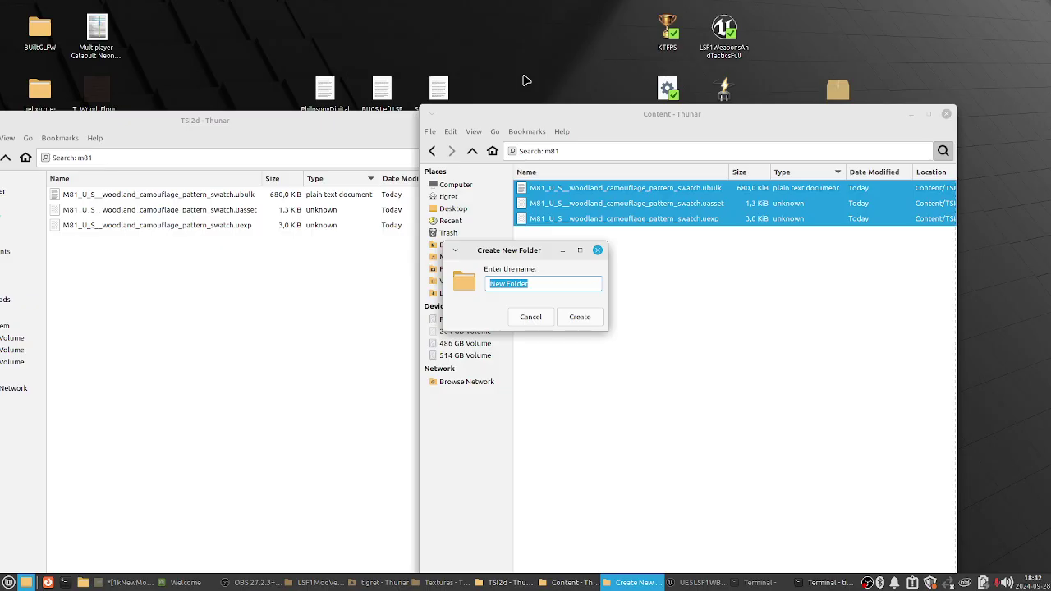
text(M)
text(odOfCamouflageCa)
text(ldier)
key(Return)
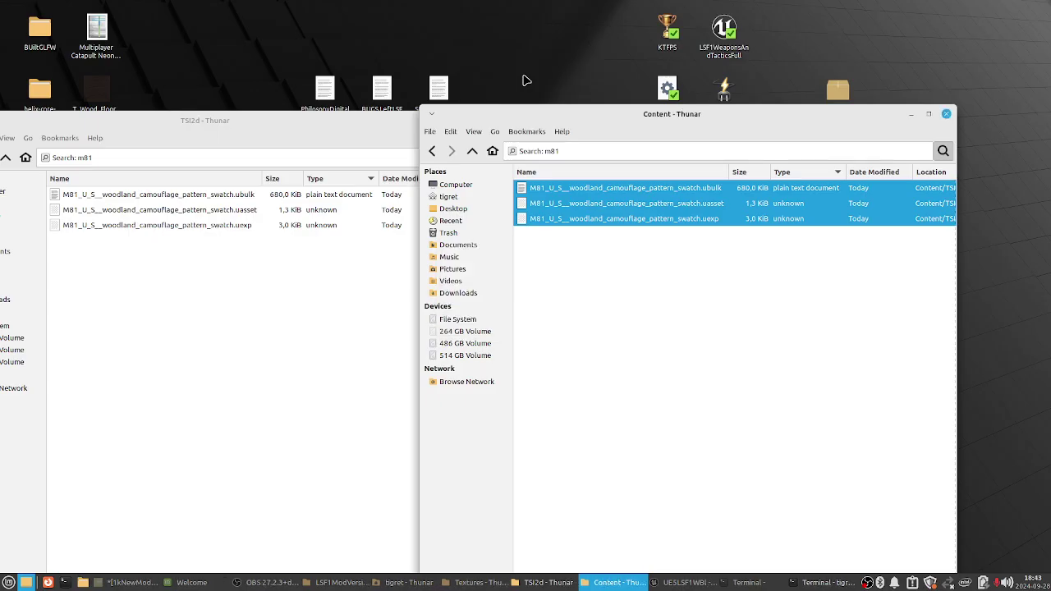
- Clear the windows off the desktop, open ModOfCamouflageWW2Soviets, and paste the three cooked swatch files into it
drag(598, 124, 758, 269)
drag(373, 142, 776, 419)
drag(297, 291, 546, 101)
drag(102, 529, 177, 41)
drag(942, 413, 715, 323)
double_click(174, 47)
double_click(174, 51)
key(ctrl+v)
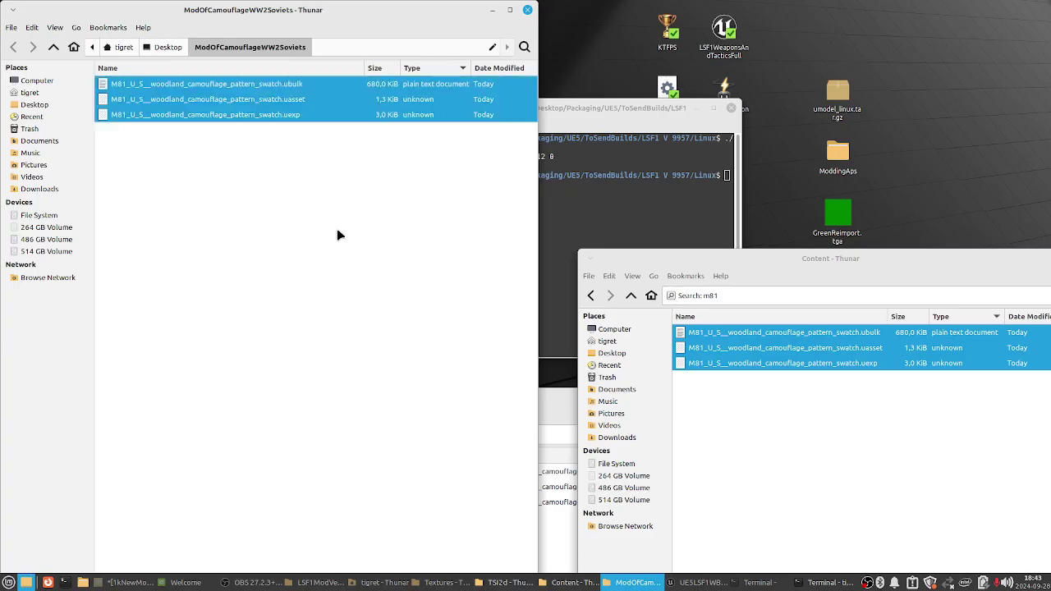
- Bring the packaged build's TSI2d search window beside the mod folder and select the mod folder's three swatch files
click(541, 398)
drag(539, 393, 509, 175)
click(206, 177)
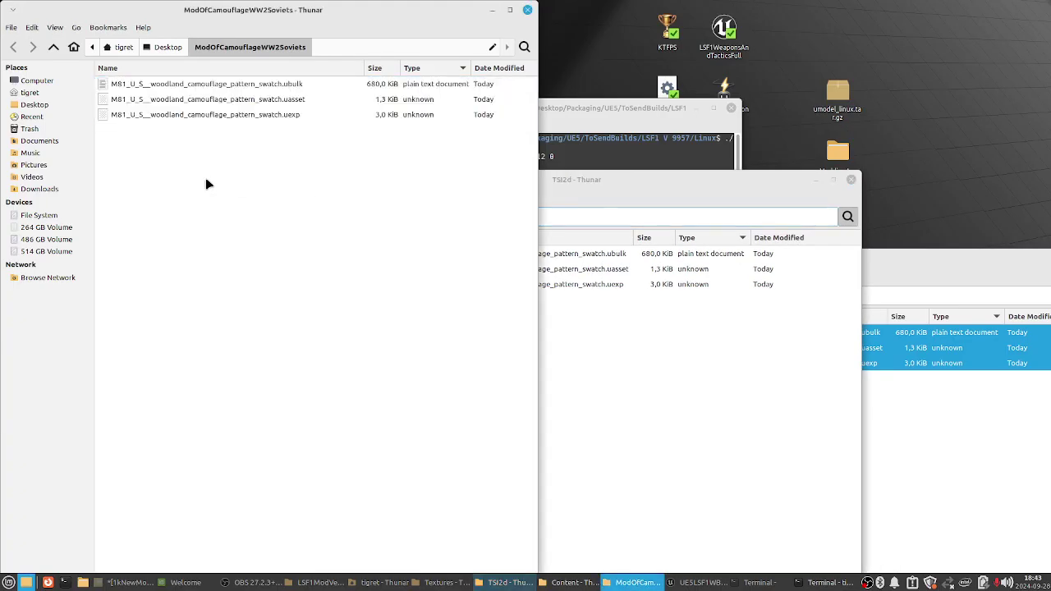
drag(271, 213, 155, 47)
click(630, 414)
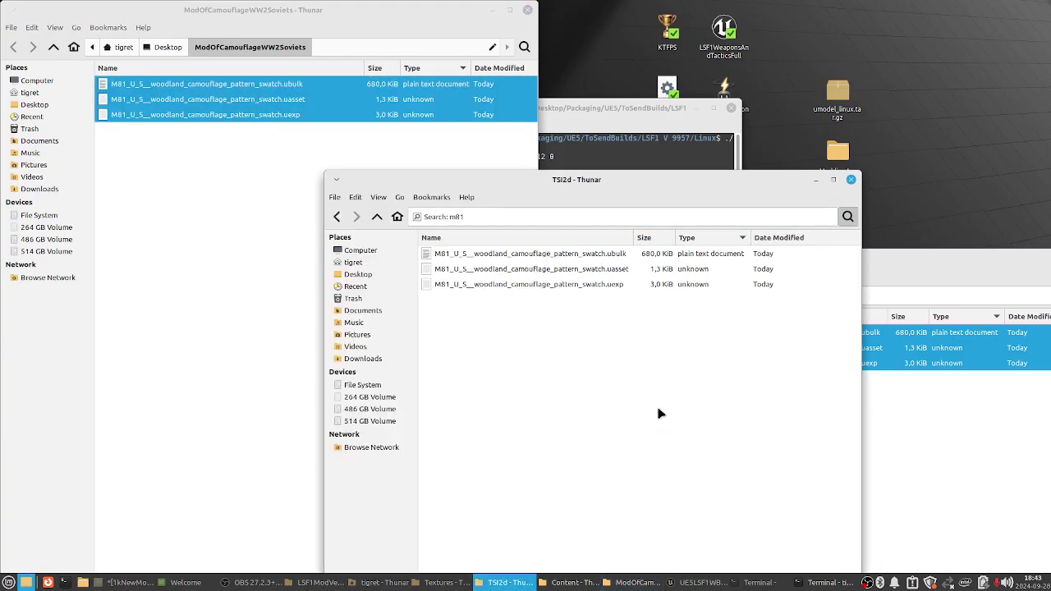
right_click(545, 345)
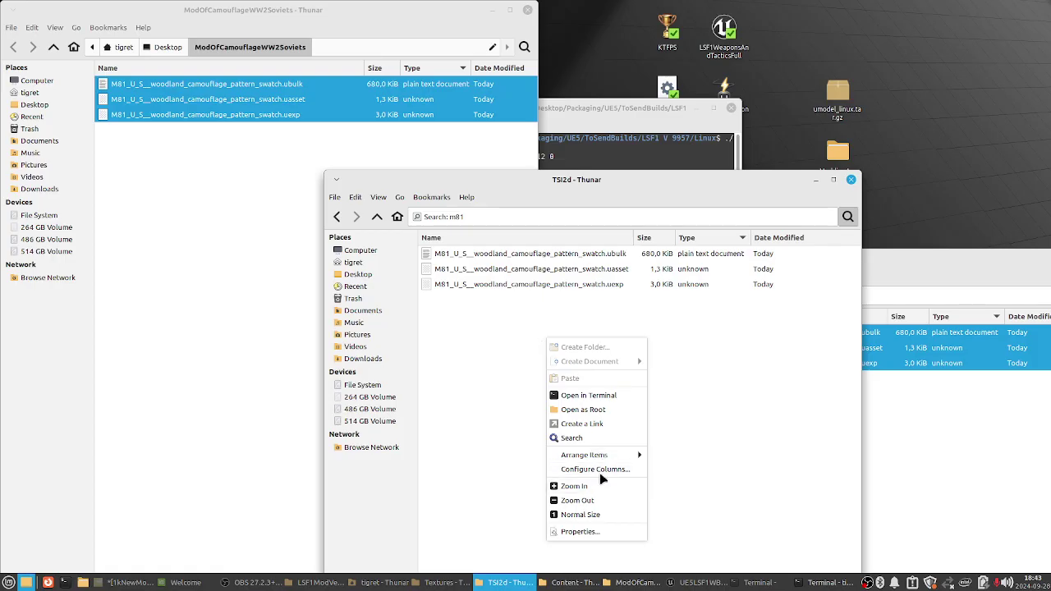
mouse_move(600, 462)
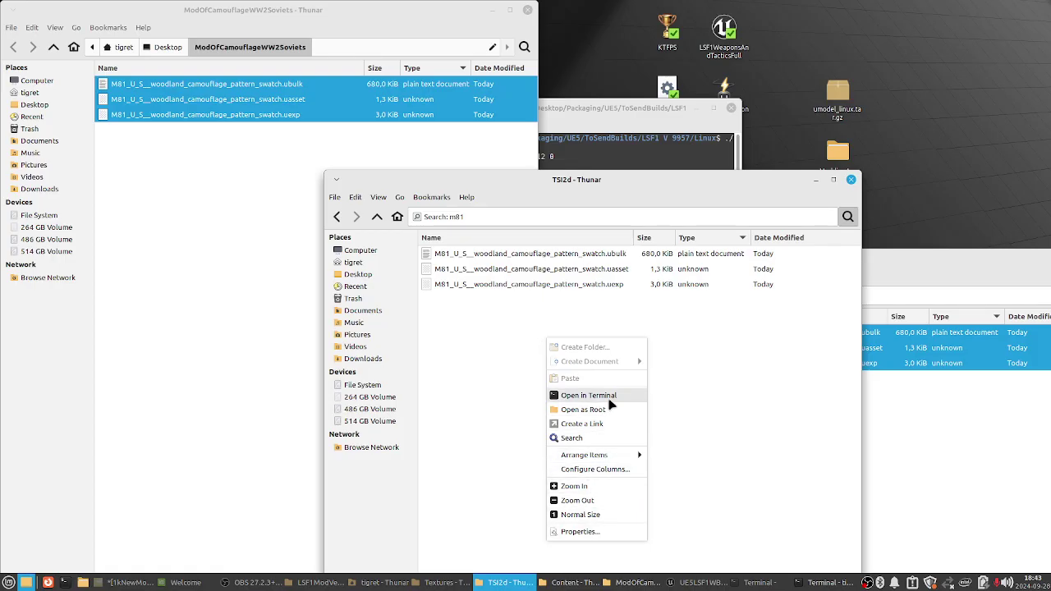
click(469, 309)
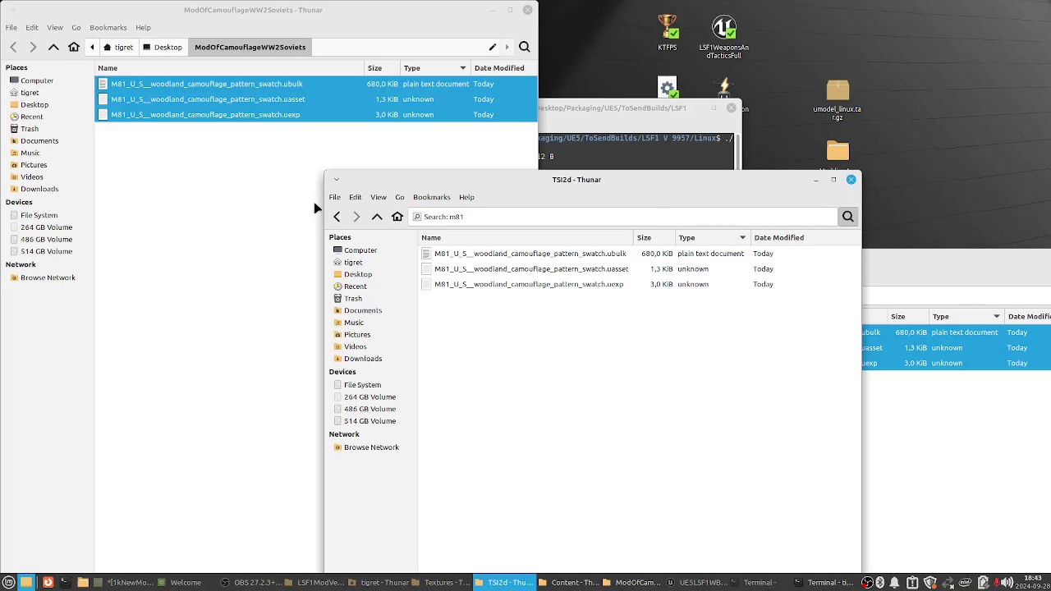
- Leave the m81 search and open the Textures folder inside the packaged build's TSI2d folder
click(337, 216)
double_click(459, 256)
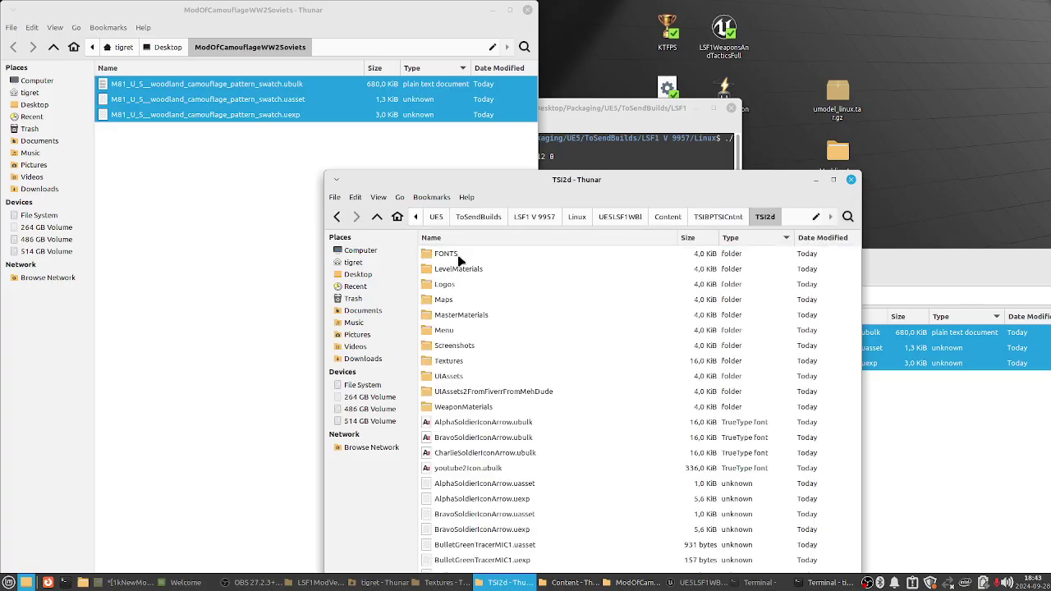
double_click(443, 362)
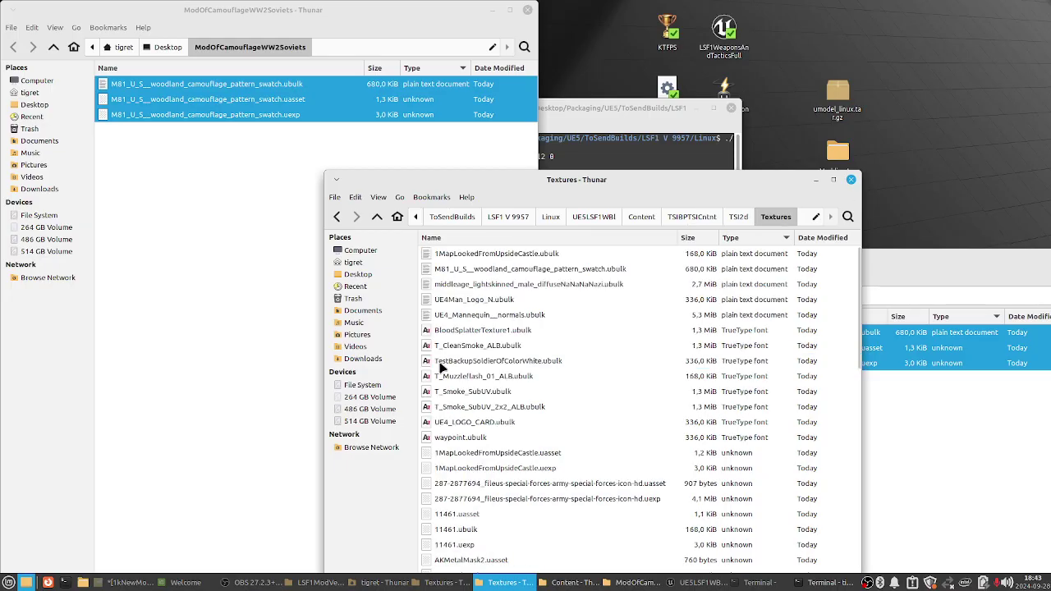
scroll(542, 327, down, 5)
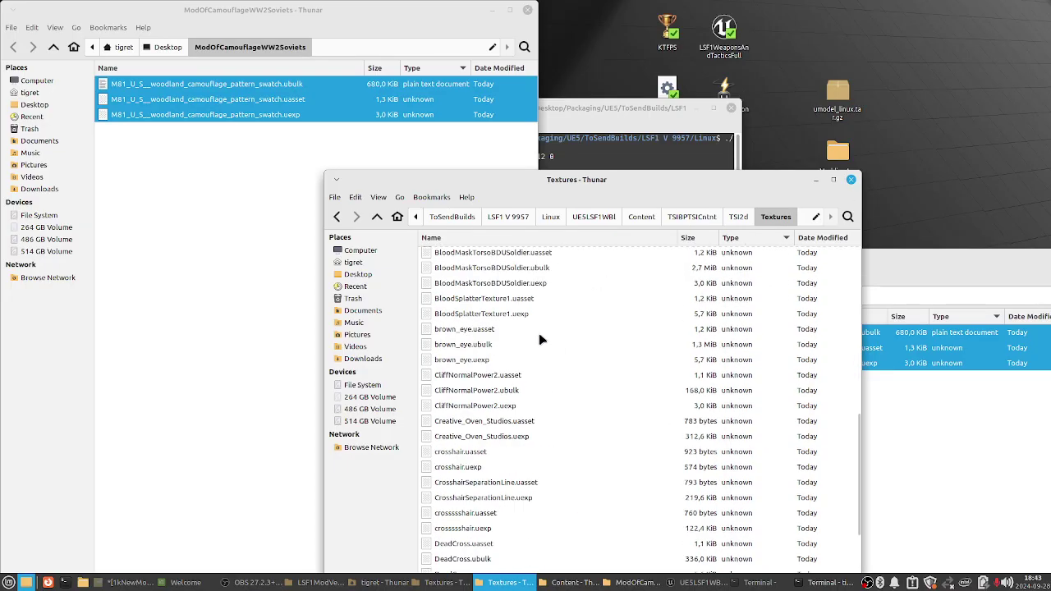
scroll(539, 318, up, 5)
- Move the three swatch files from ModOfCamouflageWW2Soviets into the packaged build's Textures folder, replacing all existing copies
drag(183, 173, 138, 61)
drag(197, 90, 611, 317)
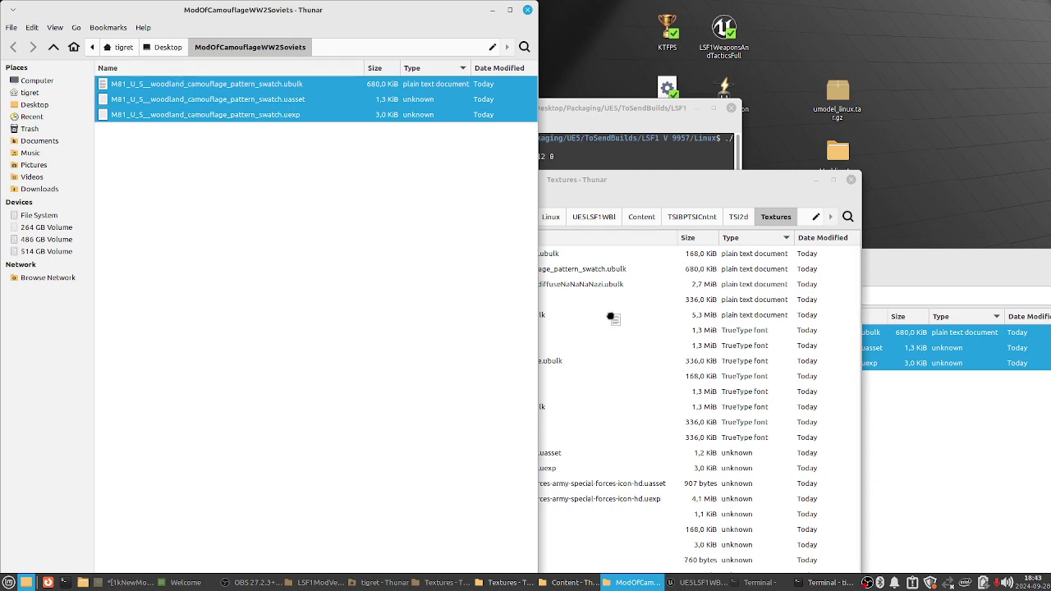
drag(611, 317, 610, 317)
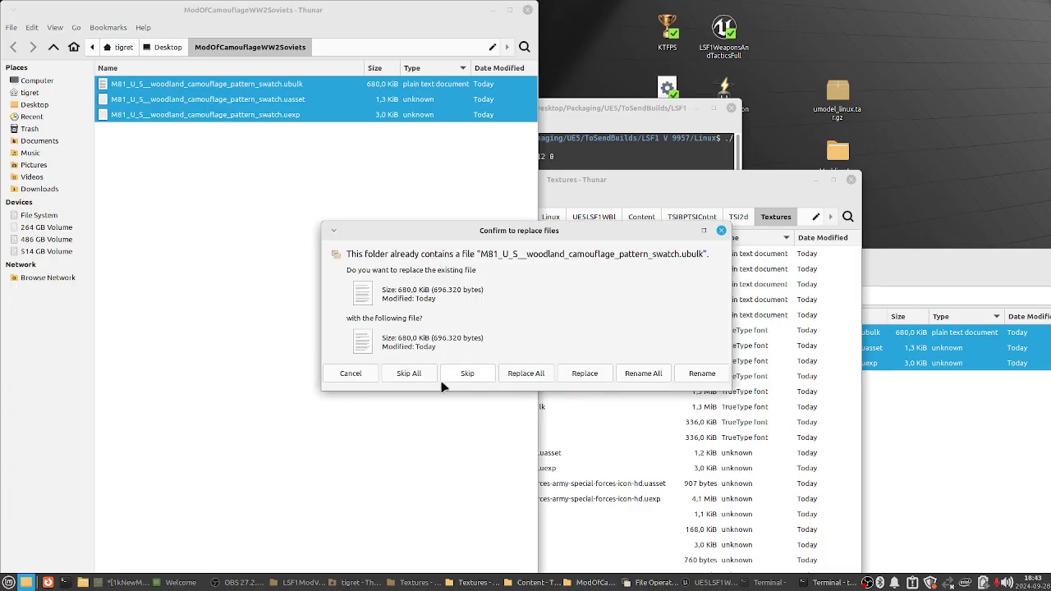
click(525, 374)
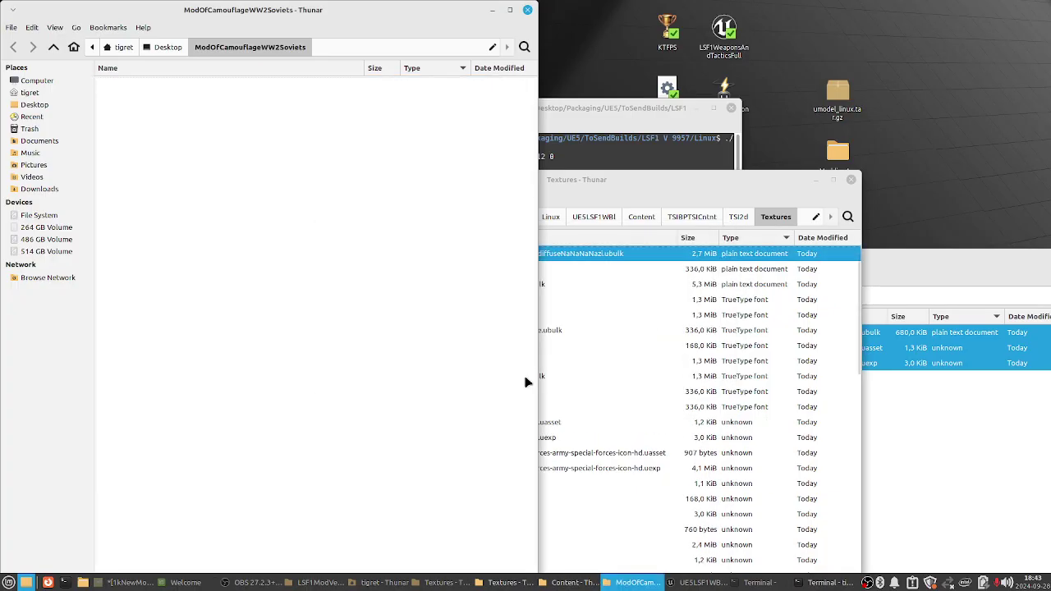
- Reposition the packaged build's Textures window and go back up through its parent folders to the Linux folder
drag(640, 181, 610, 44)
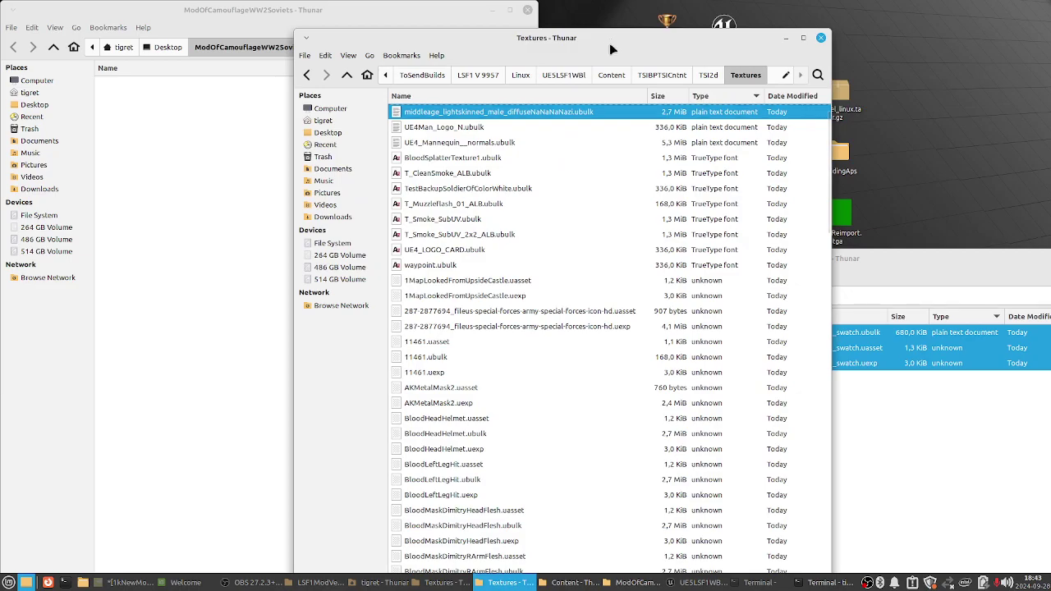
click(673, 75)
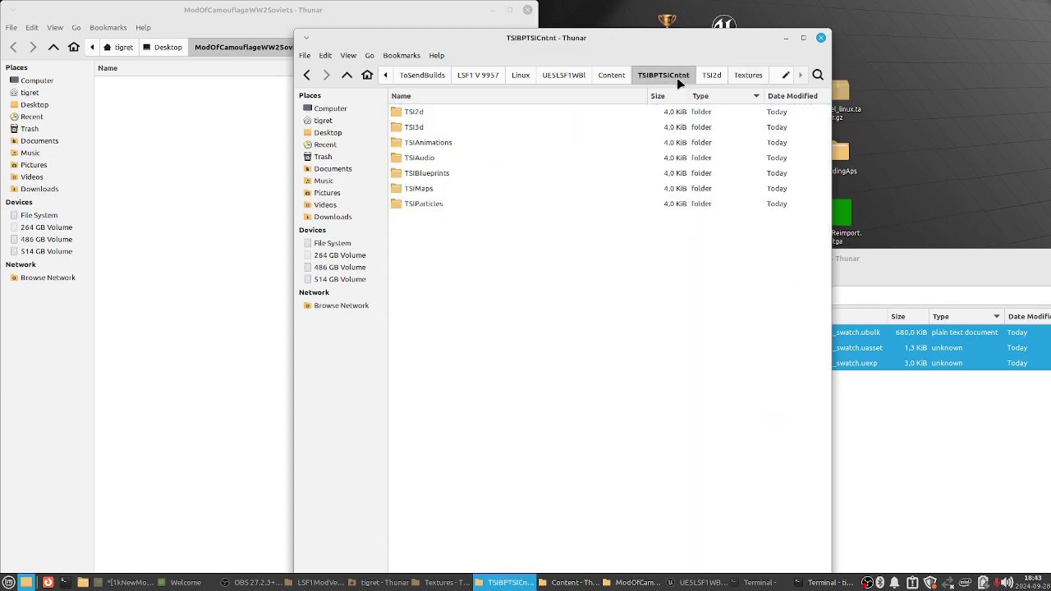
click(607, 78)
click(579, 77)
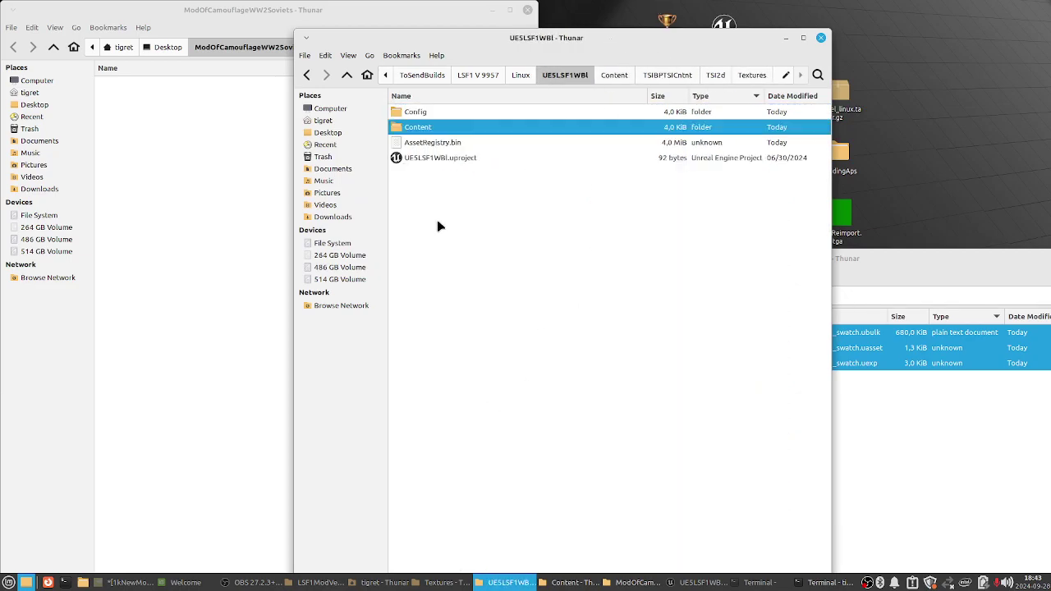
right_click(437, 224)
click(521, 75)
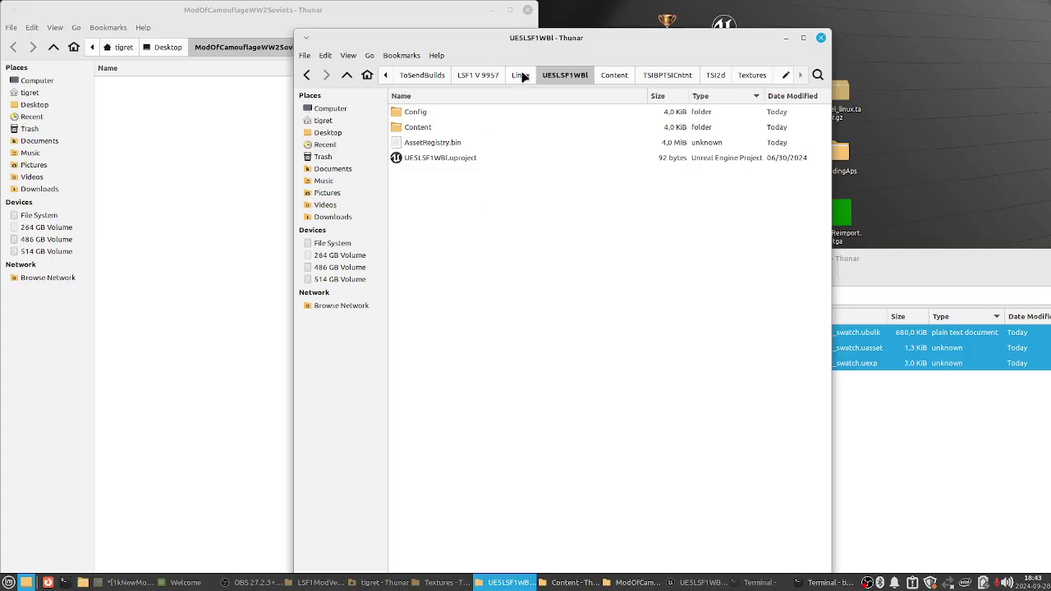
click(521, 76)
click(431, 269)
right_click(431, 269)
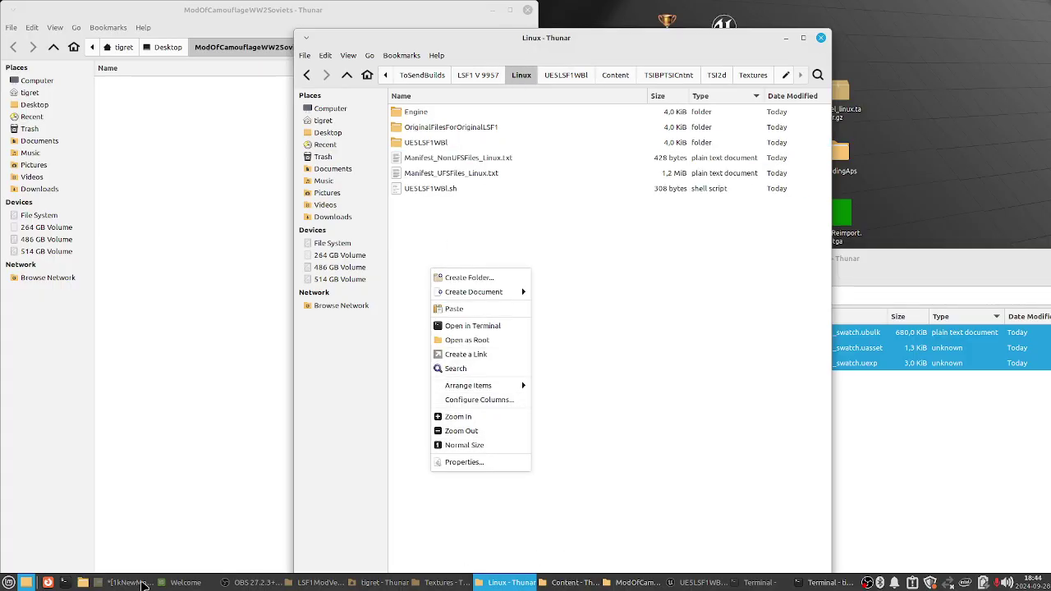
- Switch to the terminal, rerun ./UE5LSF1WBl.sh to launch the game, and start the Basic training mission
click(824, 582)
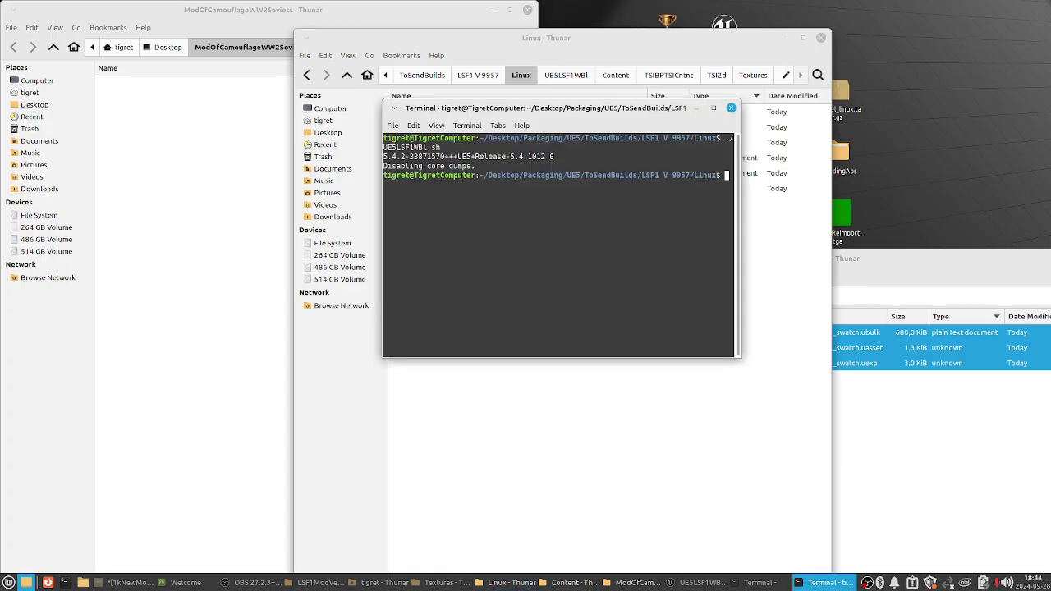
key(Up)
key(Return)
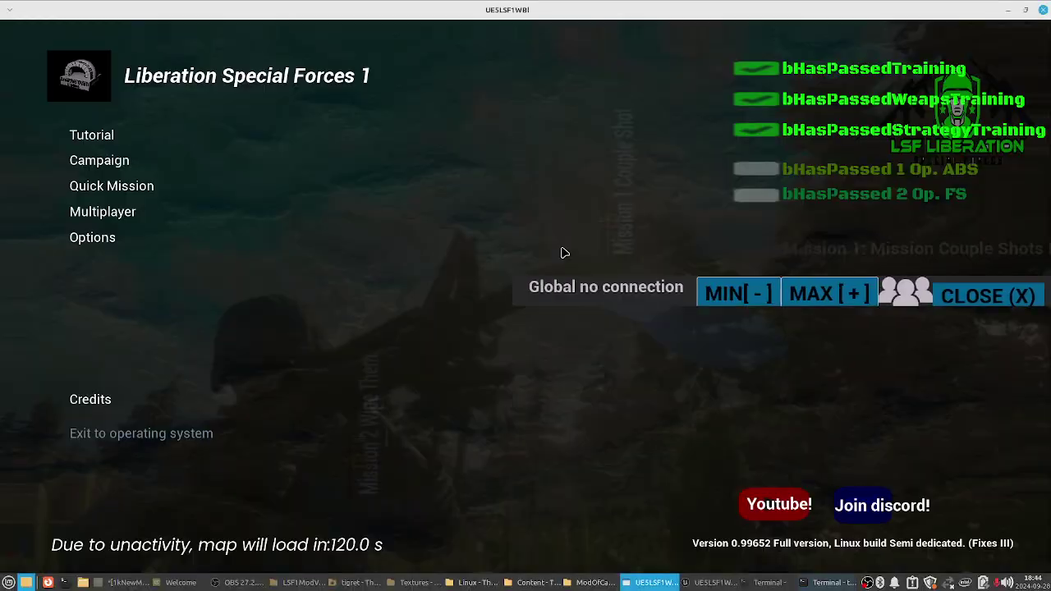
click(115, 133)
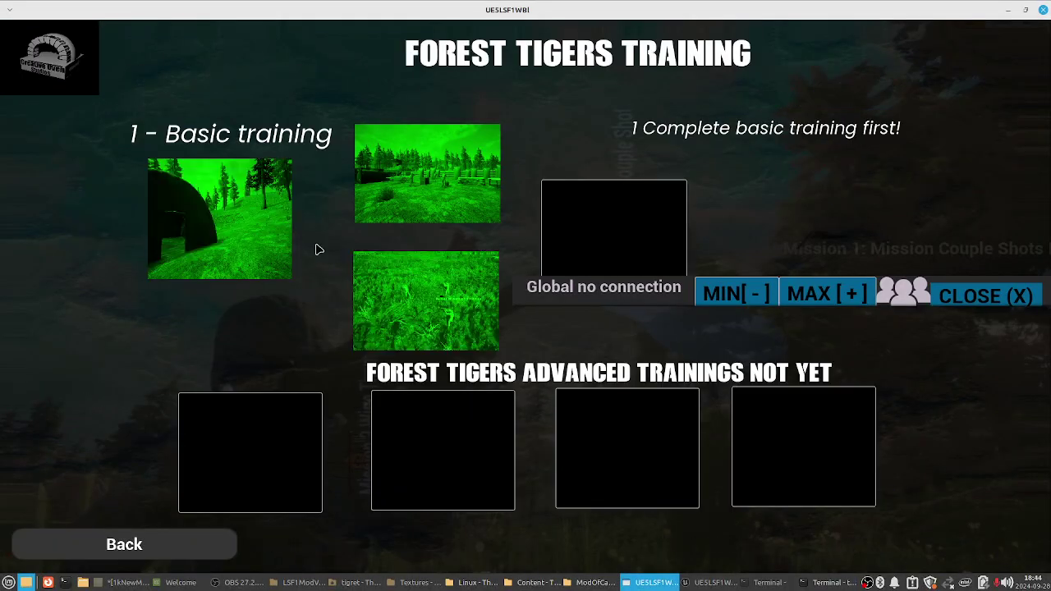
click(229, 229)
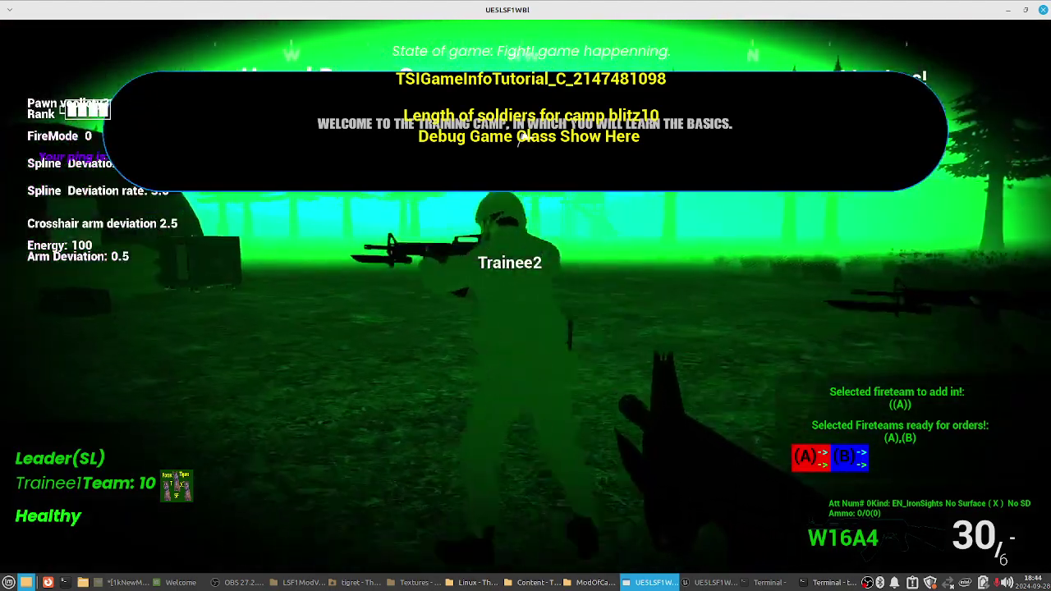
- Turn off night vision and activate the Day cheat, closing the cheats panel
key(n)
key(x)
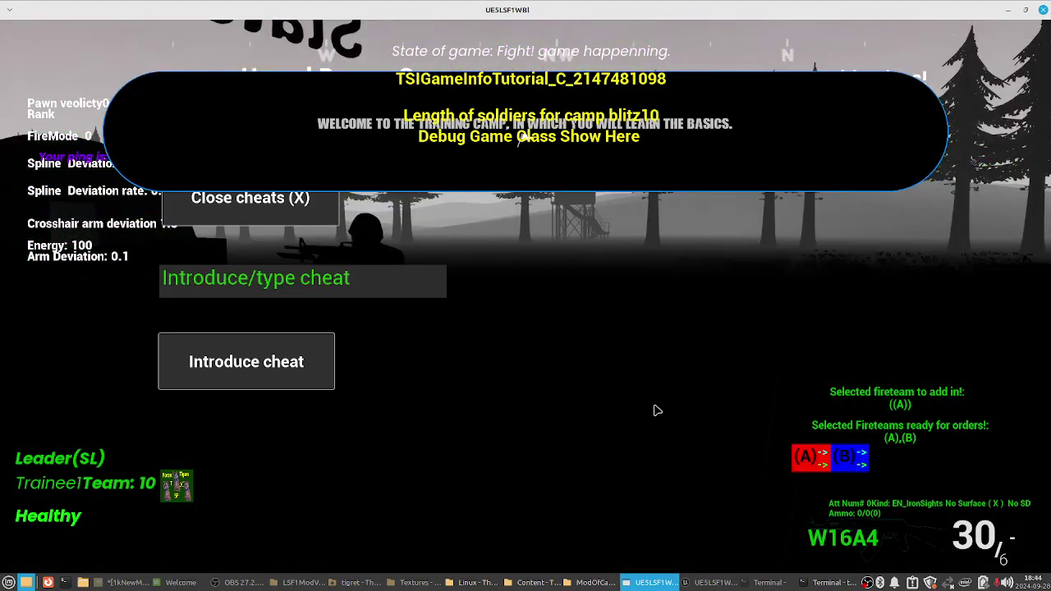
click(345, 279)
text(Day)
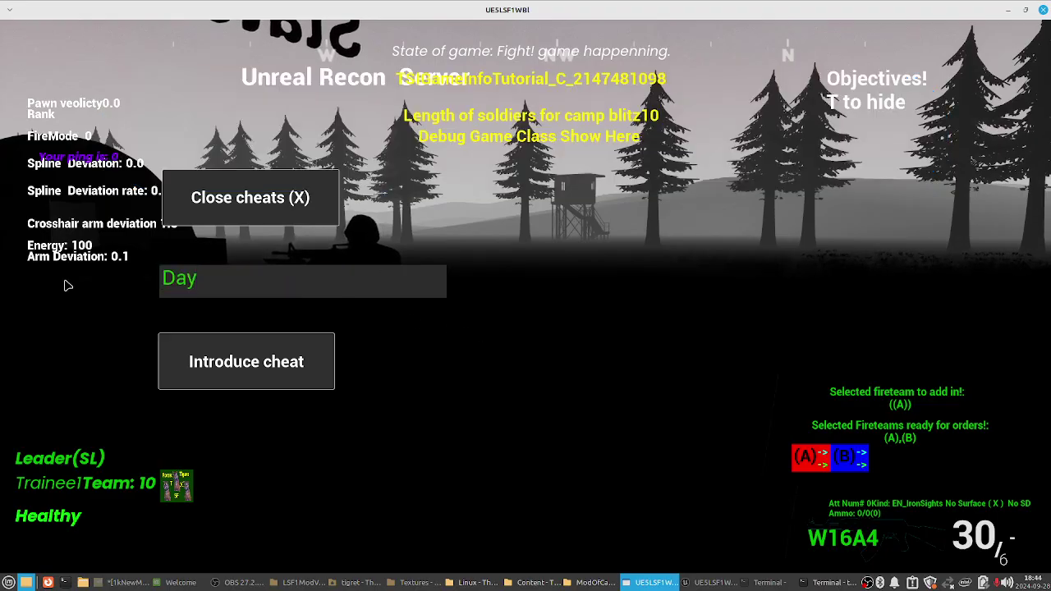
click(270, 368)
click(251, 199)
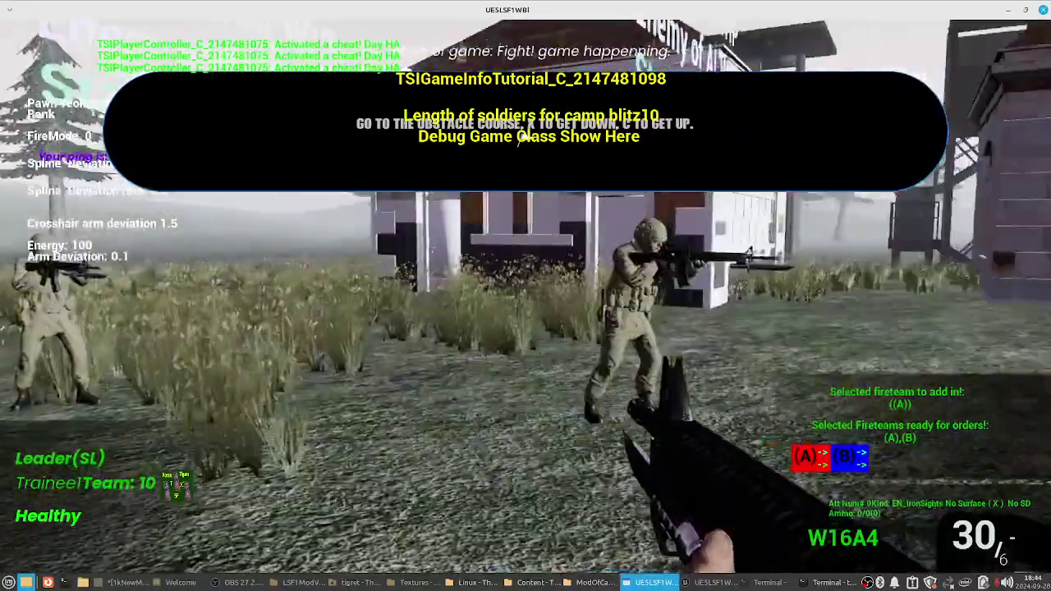
- Move around the trainee soldiers and examine the camouflage on their uniforms
key(w)
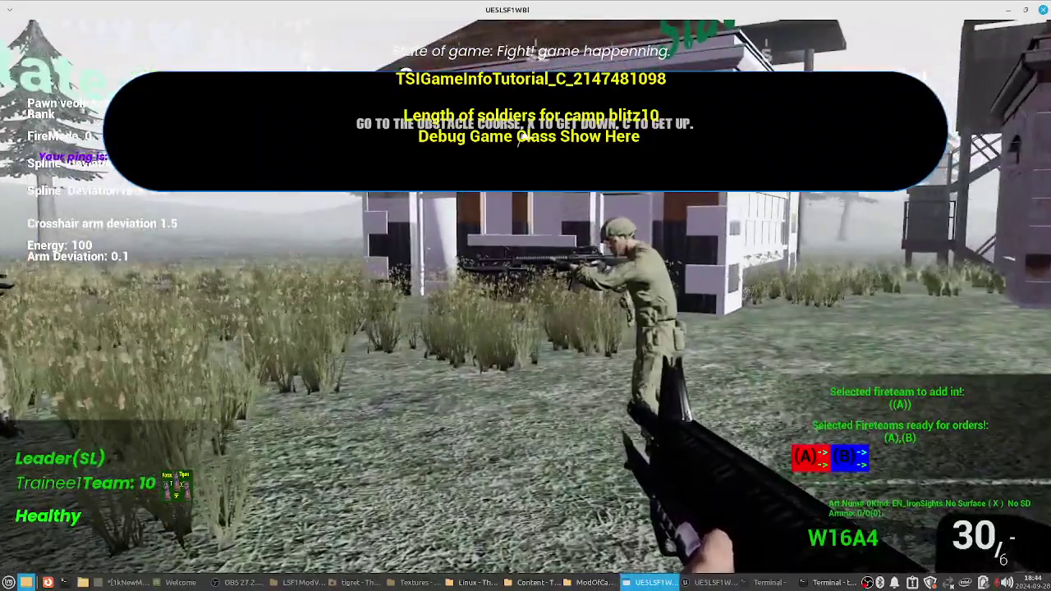
click(522, 138)
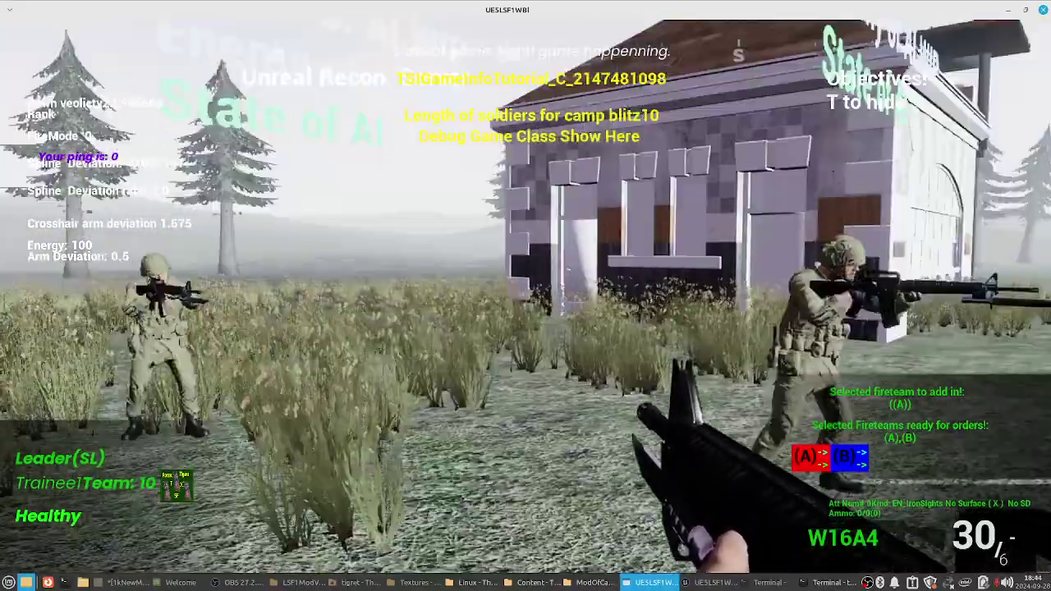
key(w)
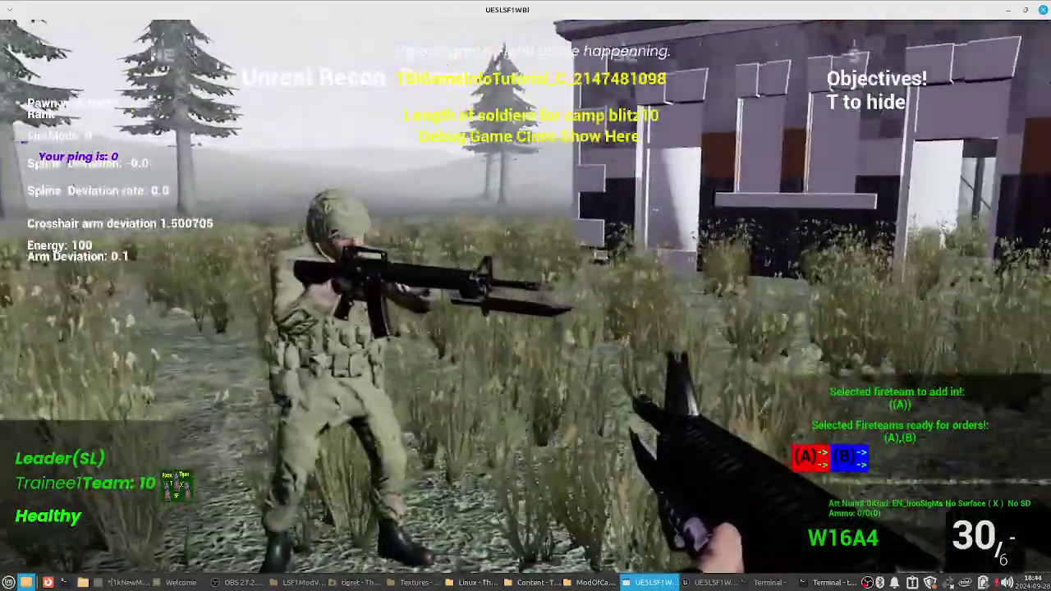
key(s)
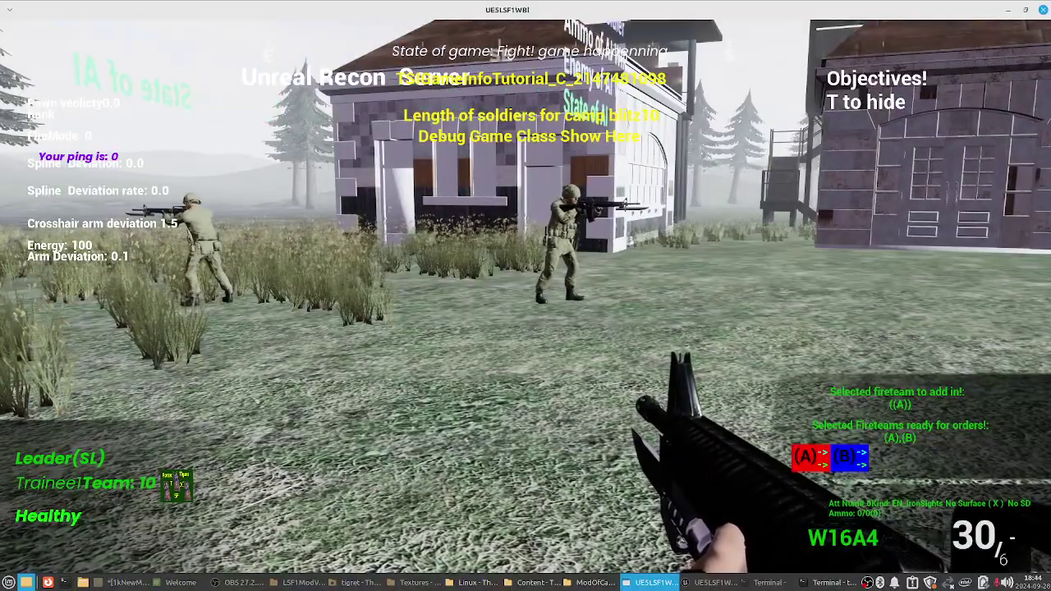
- Circle around the two trainee soldiers by the house and view their uniforms from different distances
key(a)
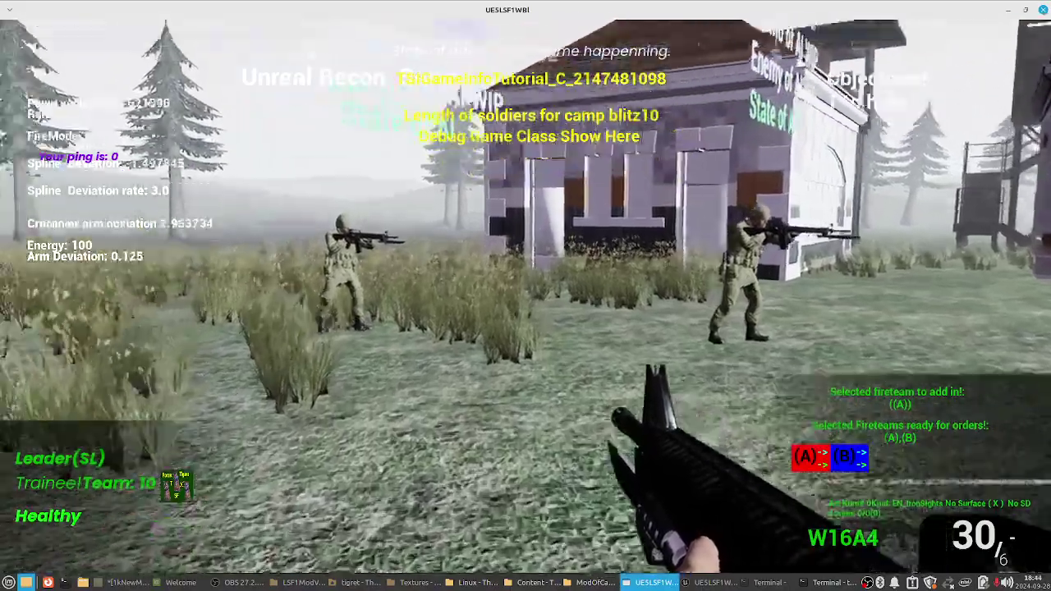
key(w)
key(s)
key(s)
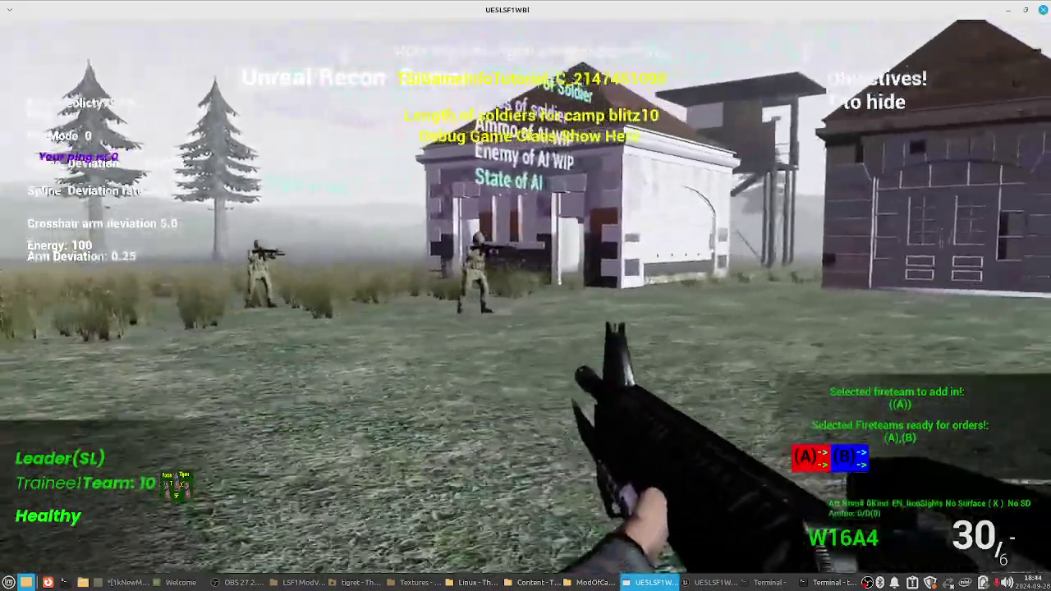
key(w)
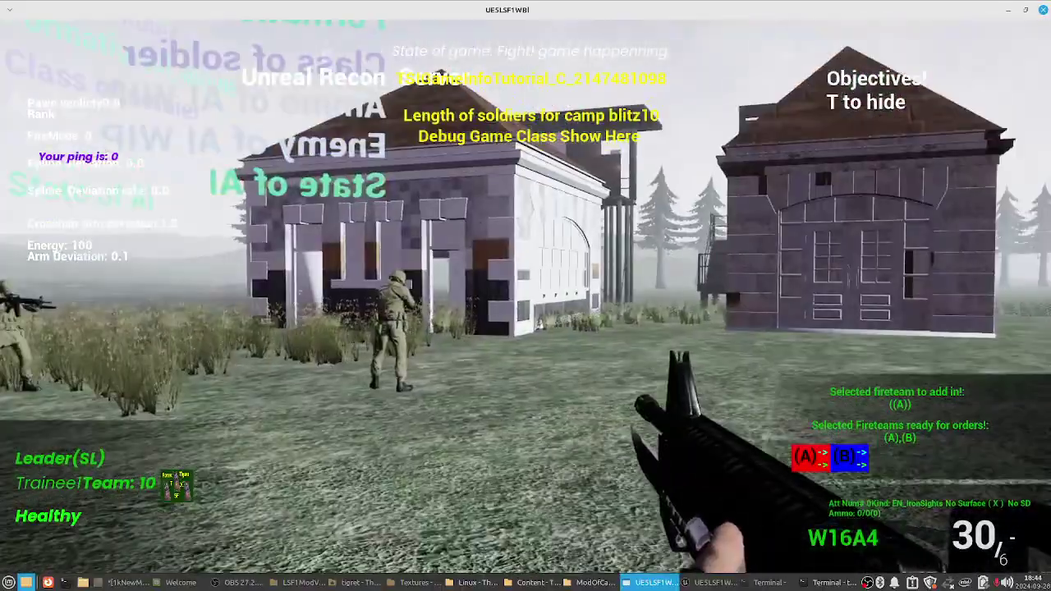
- Aim the W16A4 through its iron sights, fire several rounds toward the buildings, lower it and select the bayonet attachment
right_click(526, 295)
click(526, 296)
click(525, 296)
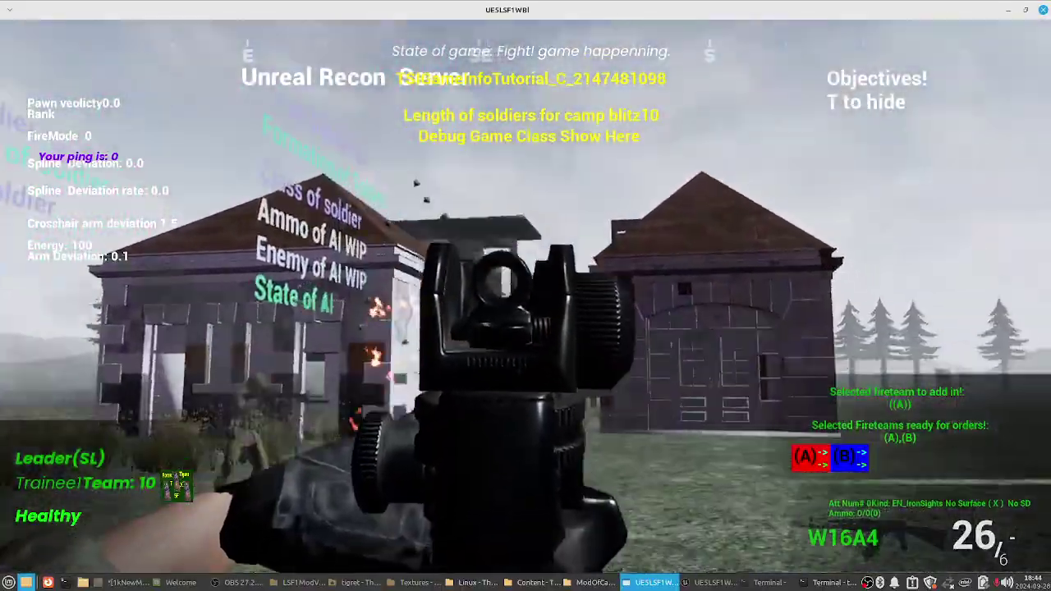
click(525, 296)
click(525, 296)
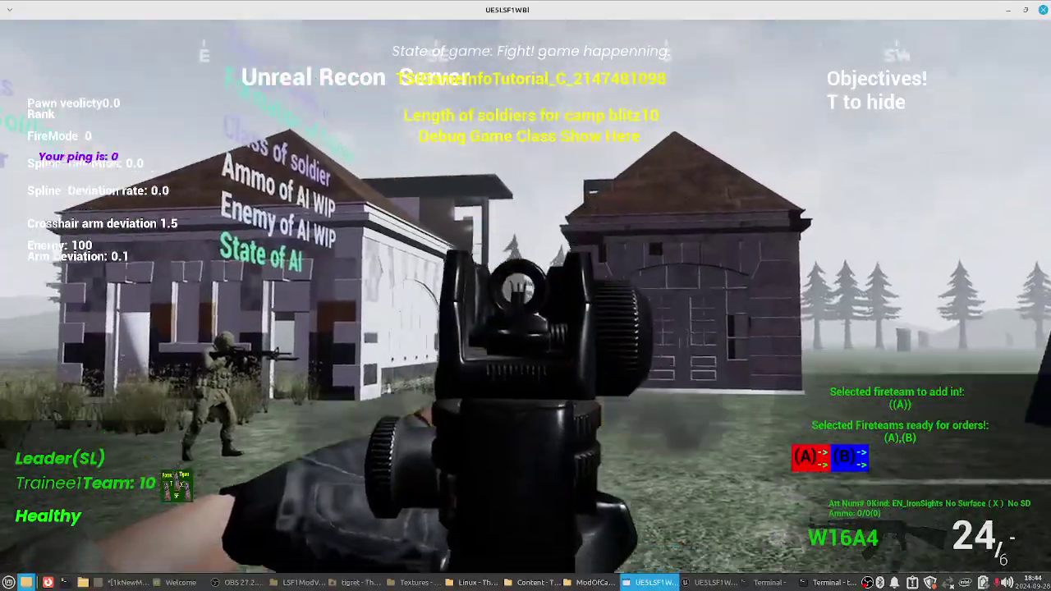
click(526, 296)
click(526, 295)
right_click(526, 296)
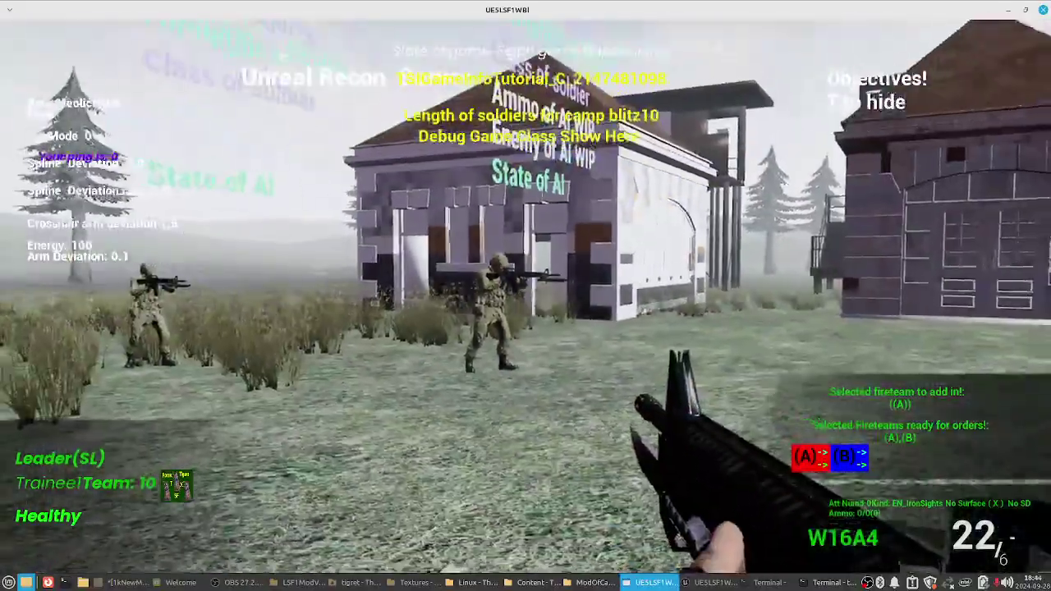
key(b)
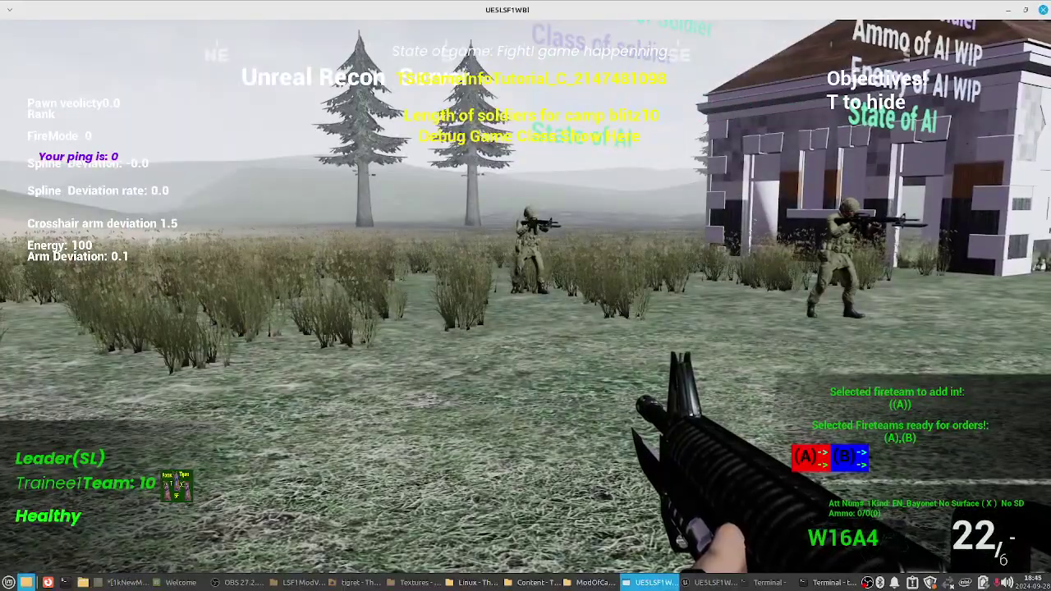
- Approach Trainee2 and Trainee3 and examine the camouflage on their uniforms and helmets from close up and farther away
key(w)
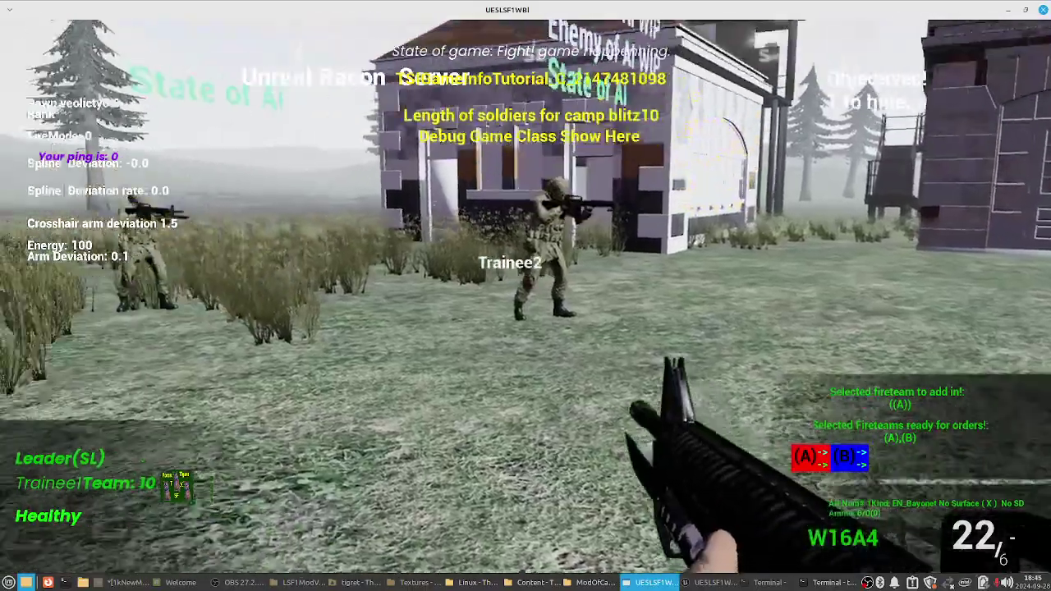
key(w)
key(s)
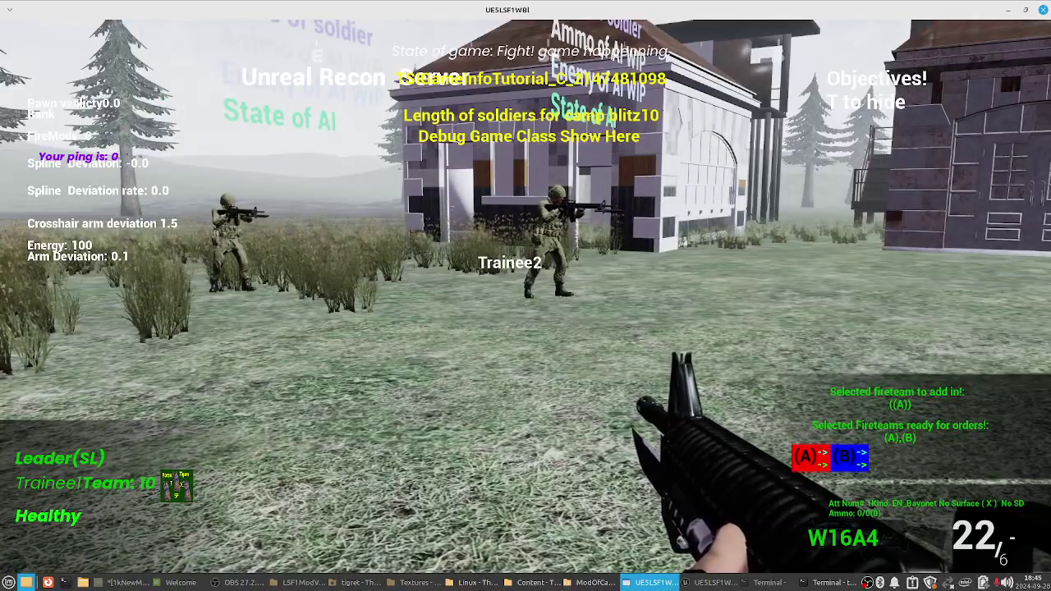
key(w)
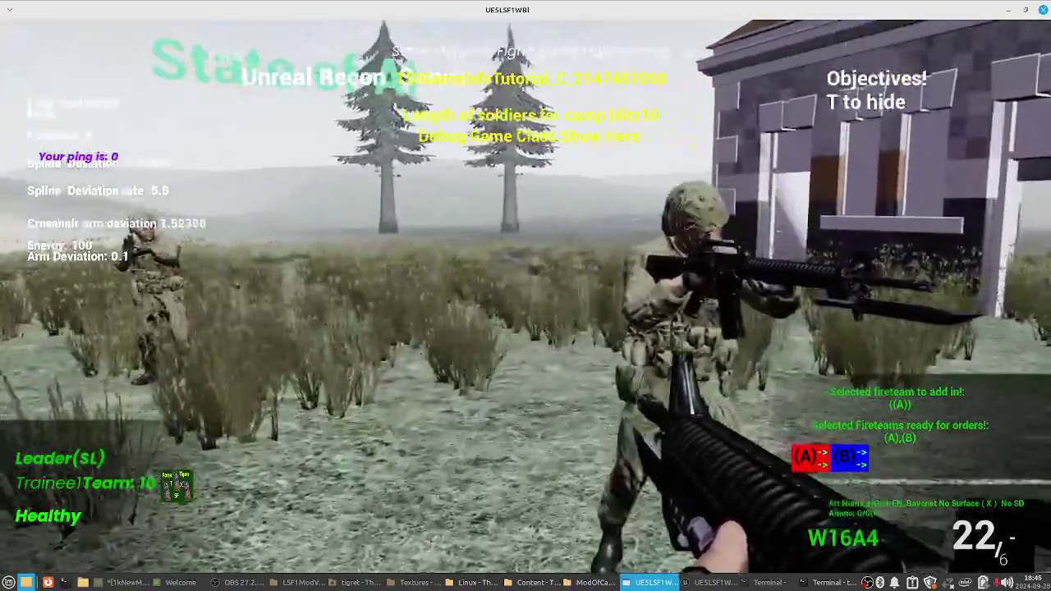
key(a)
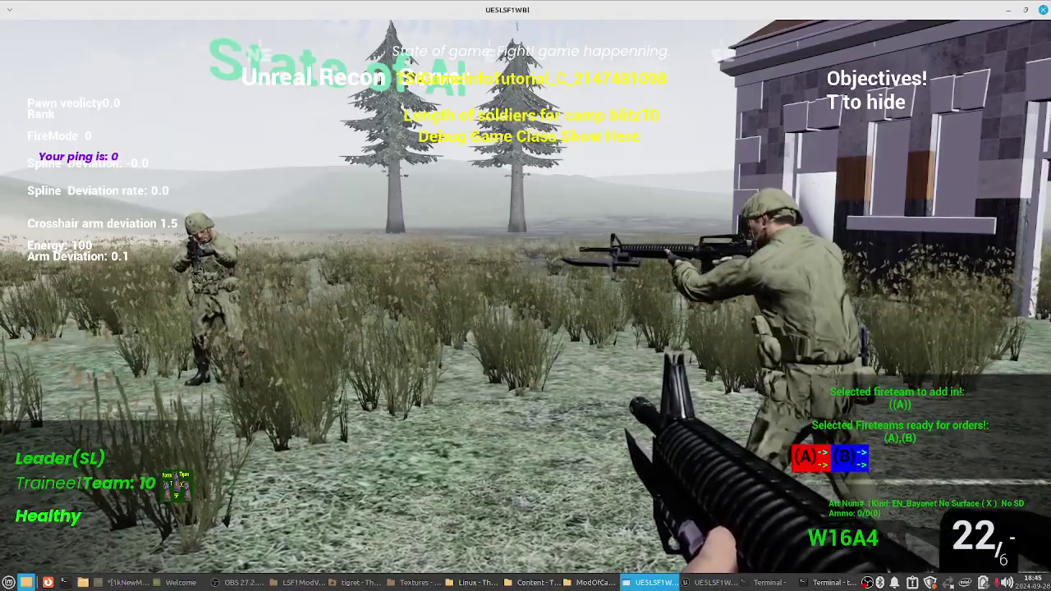
key(a)
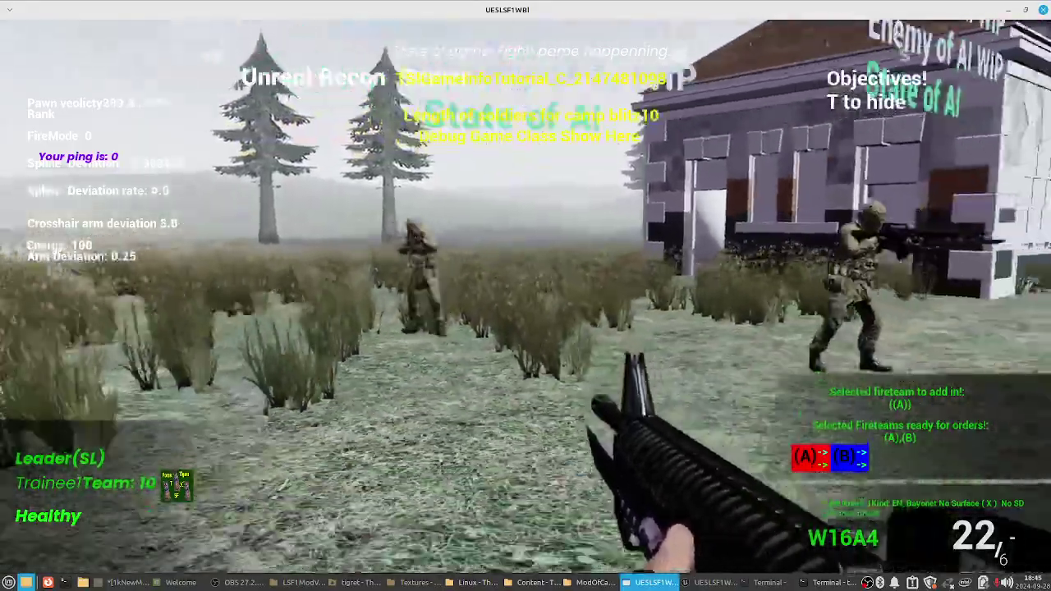
key(s)
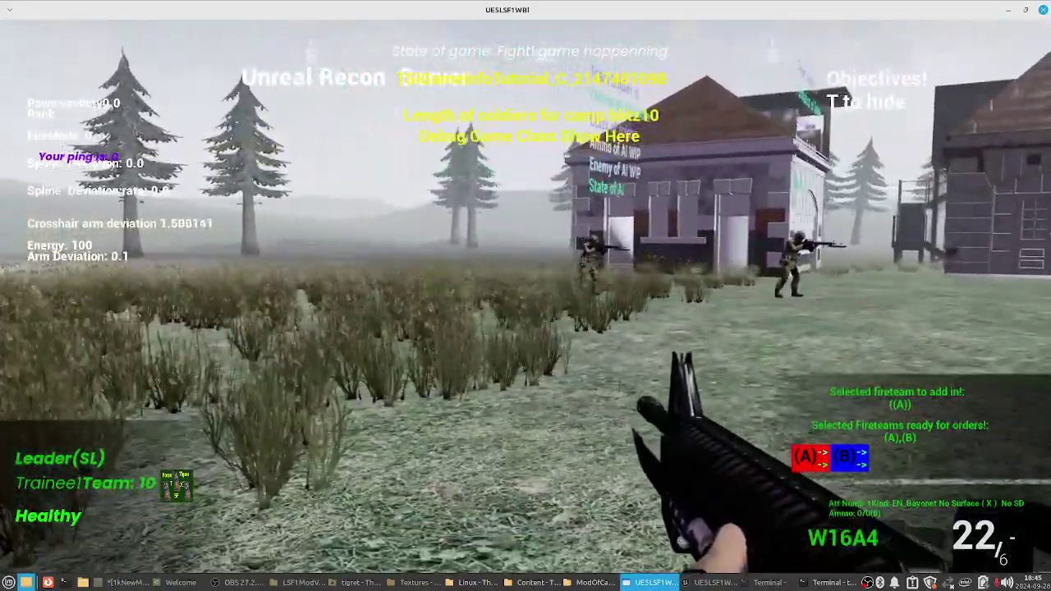
key(w)
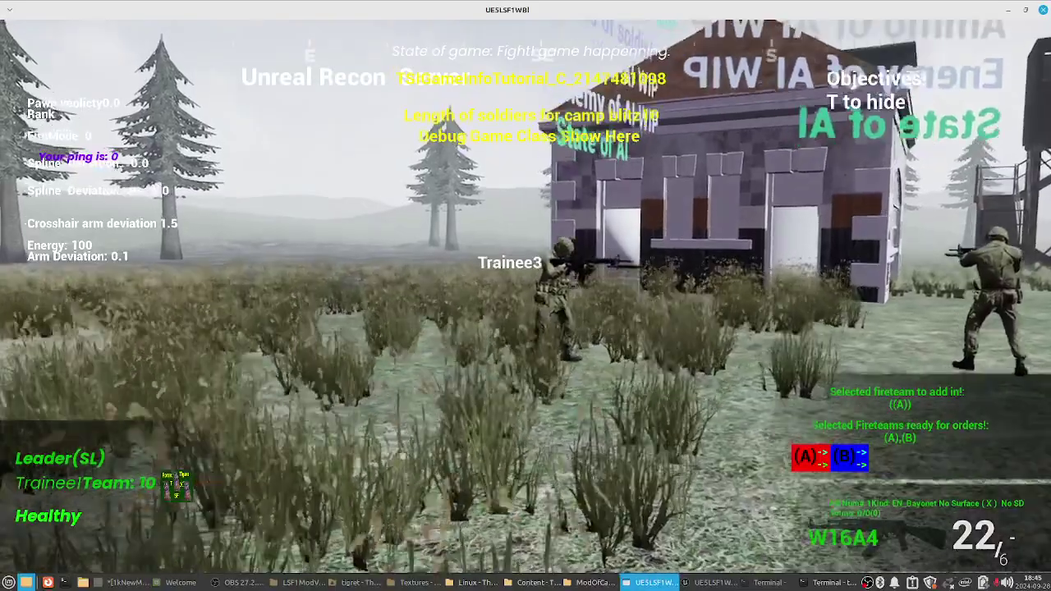
- Fire one more round near the trainees, walk on and exit the game to the desktop
click(526, 296)
key(w)
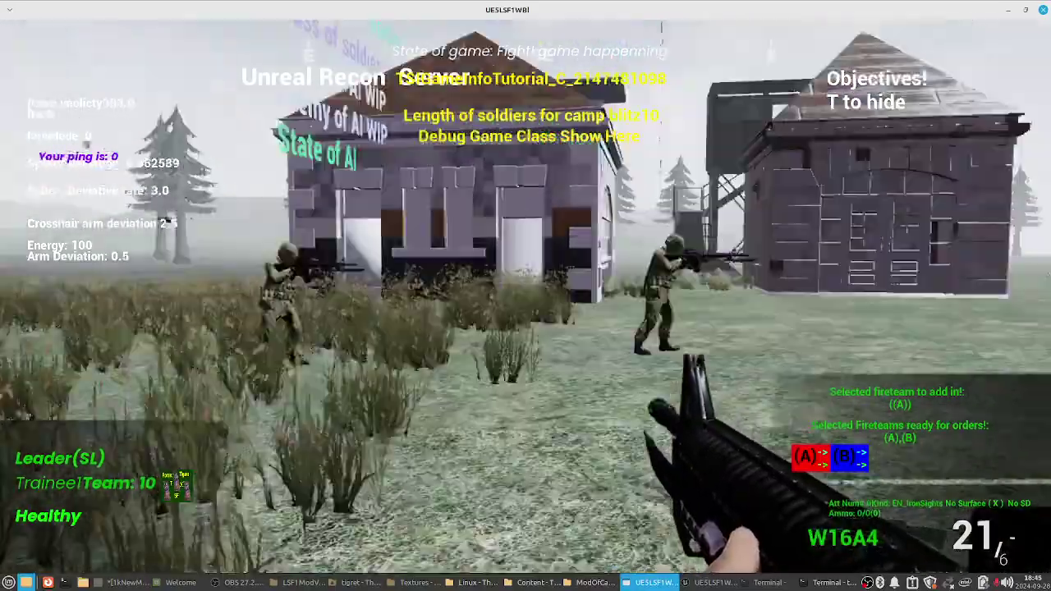
key(Escape)
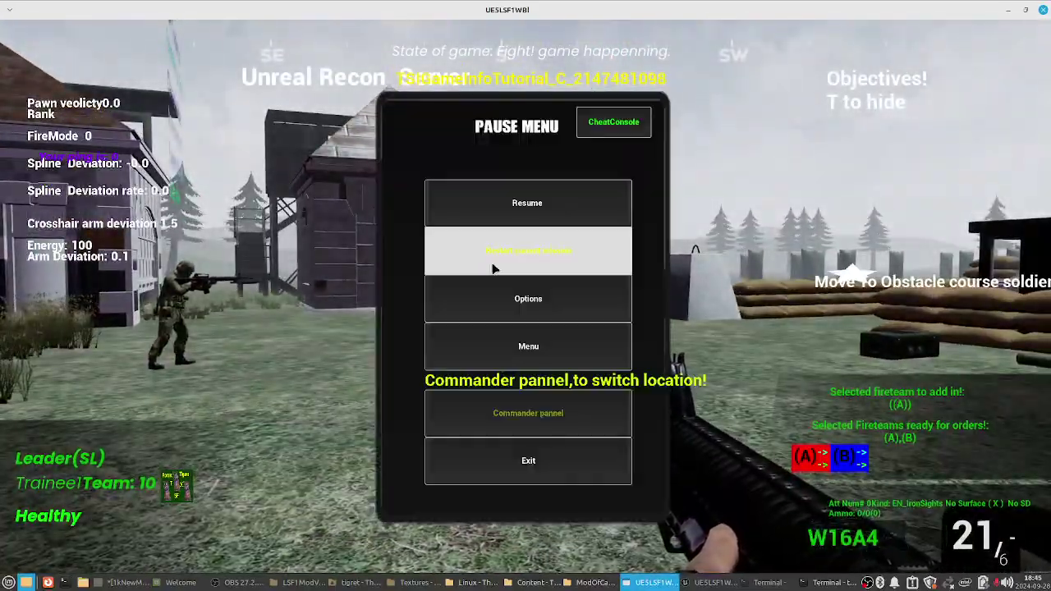
click(482, 457)
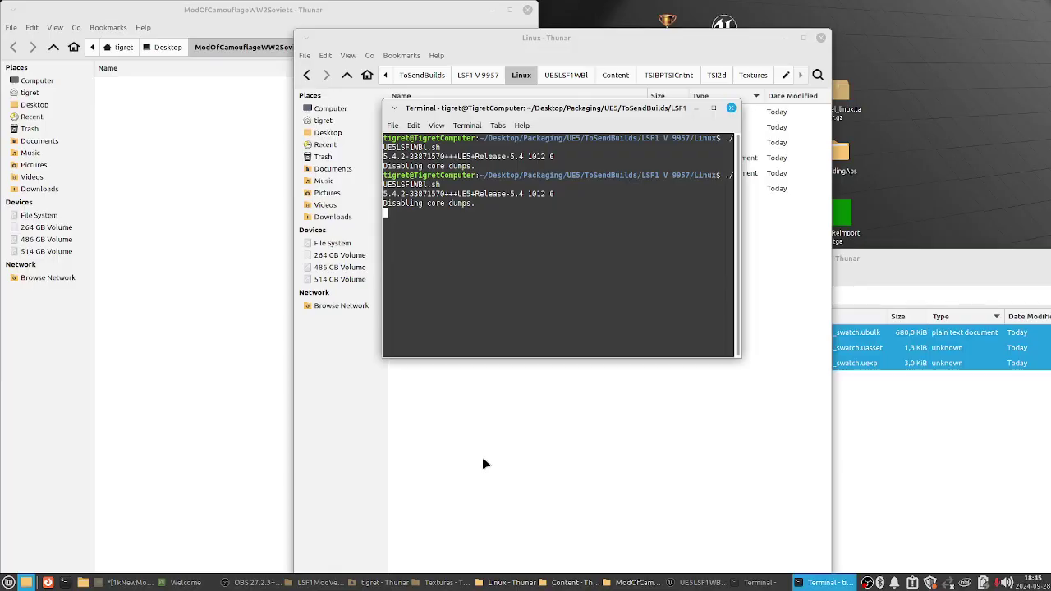